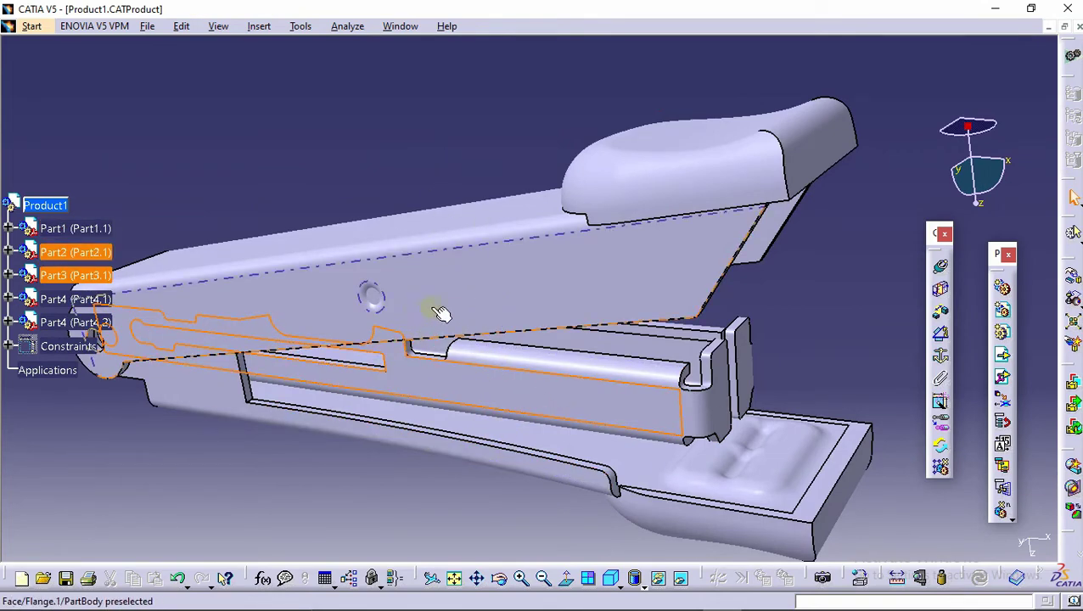
pyautogui.click(480, 268)
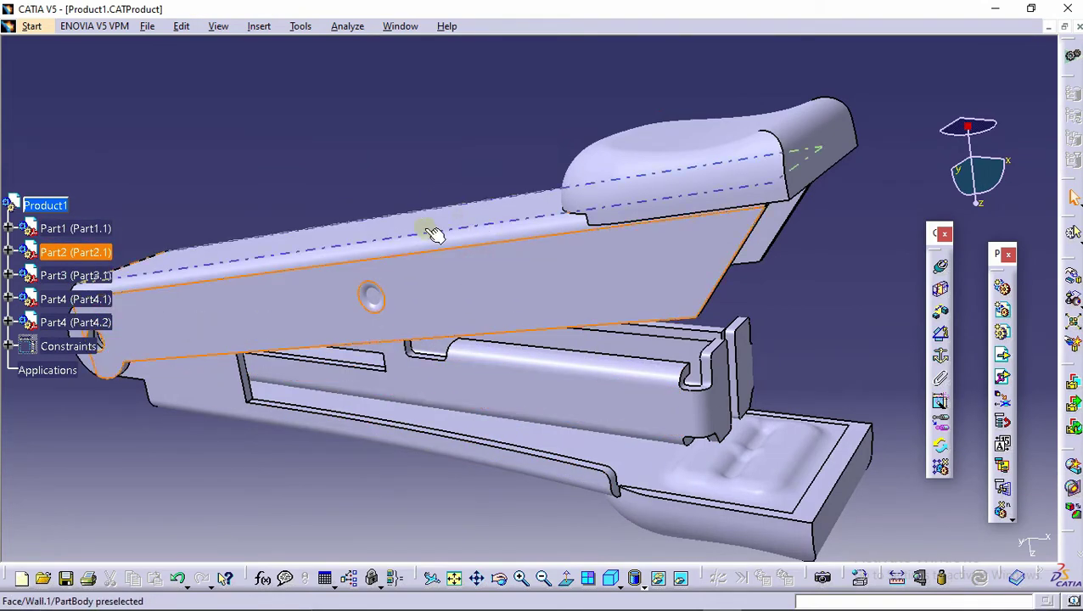
pyautogui.keyDown('ctrl'); pyautogui.moveTo(501, 310); pyautogui.dragTo(495, 350, button='middle'); pyautogui.keyUp('ctrl')
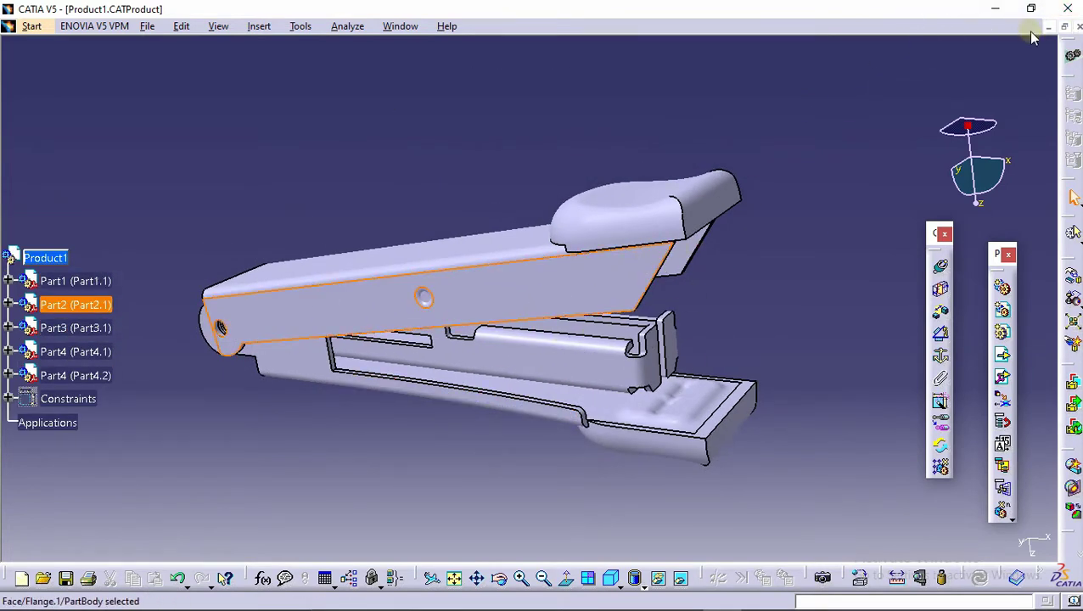
pyautogui.click(277, 127)
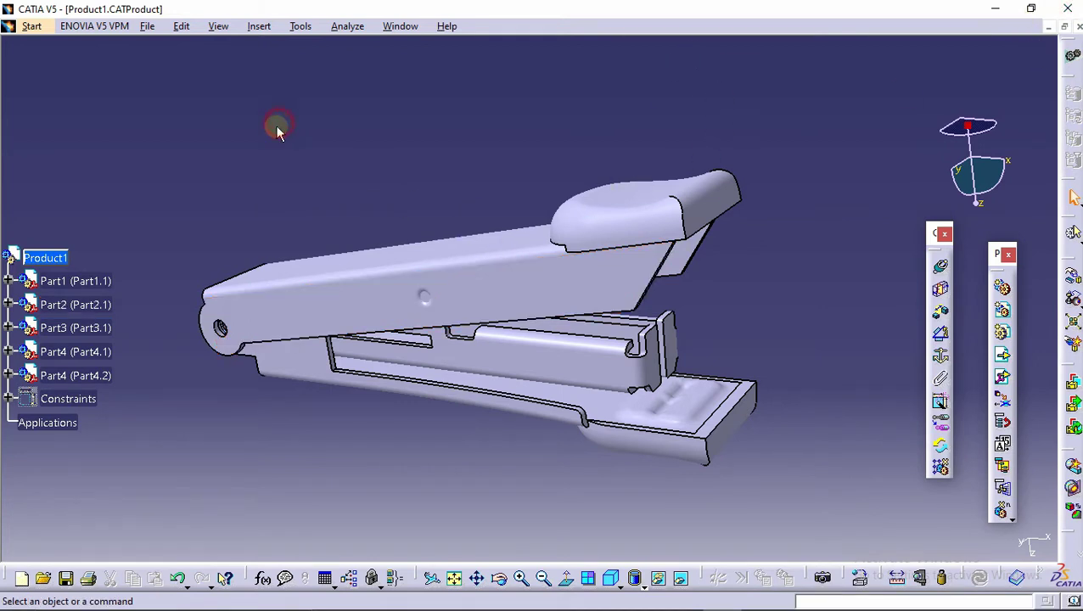
pyautogui.click(522, 287)
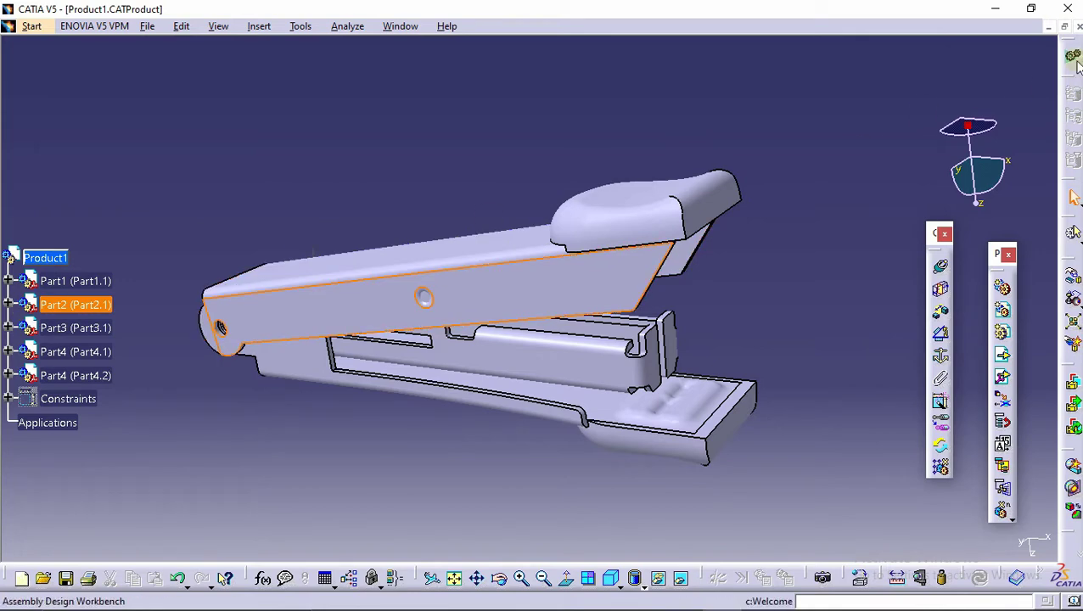
# - Open Part2.CATPart and inspect the stapler's U-shaped sheet metal part from several sides
pyautogui.click(147, 33)
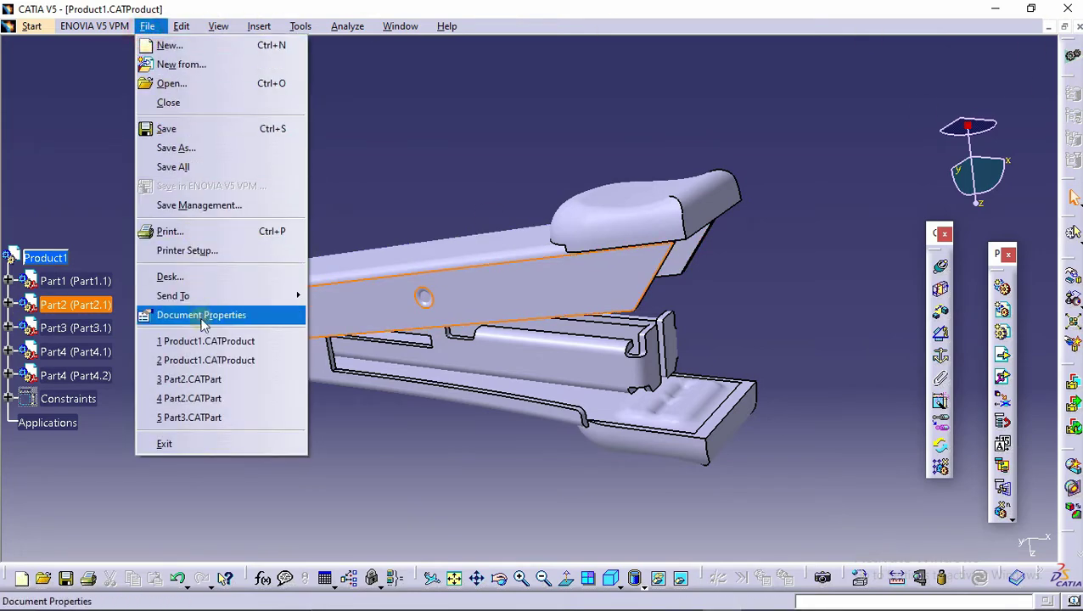
pyautogui.click(205, 379)
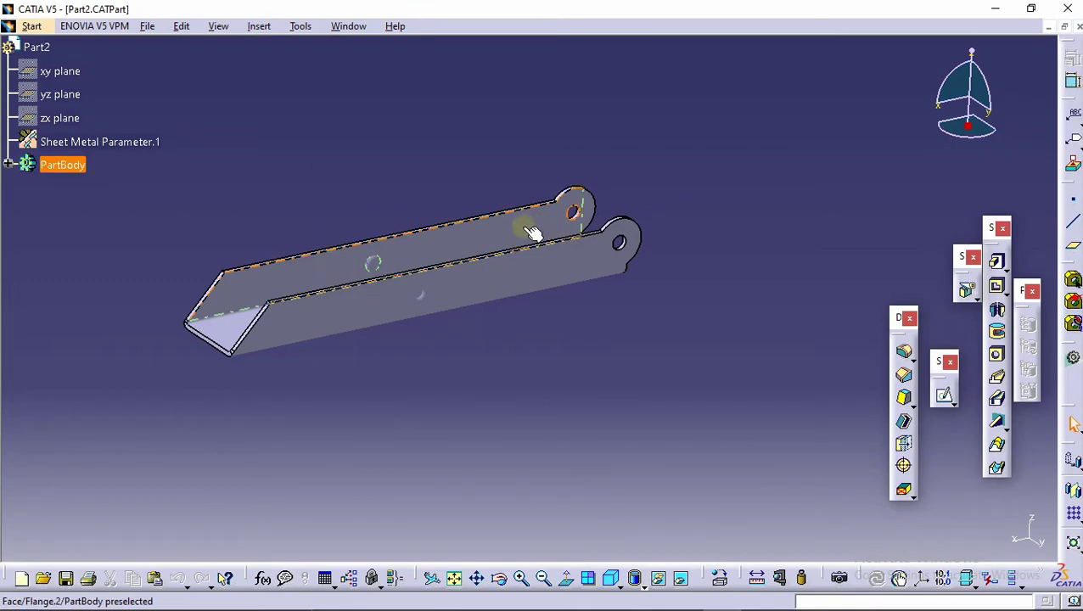
pyautogui.moveTo(533, 234); pyautogui.dragTo(654, 208, button='middle')
pyautogui.moveTo(265, 217); pyautogui.dragTo(670, 260, button='middle')
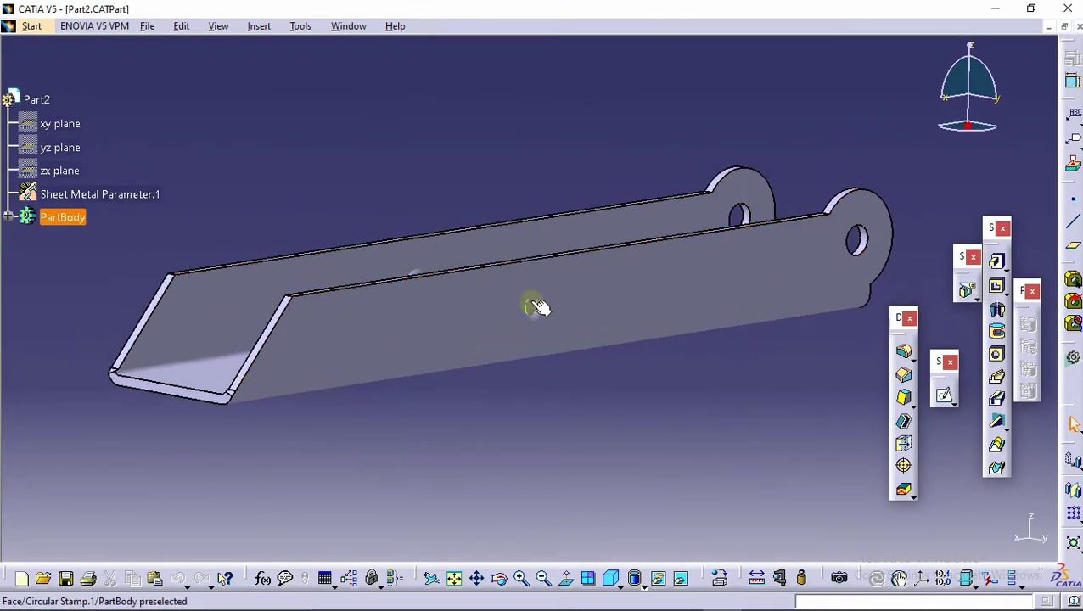
pyautogui.moveTo(540, 307); pyautogui.dragTo(679, 267, button='middle')
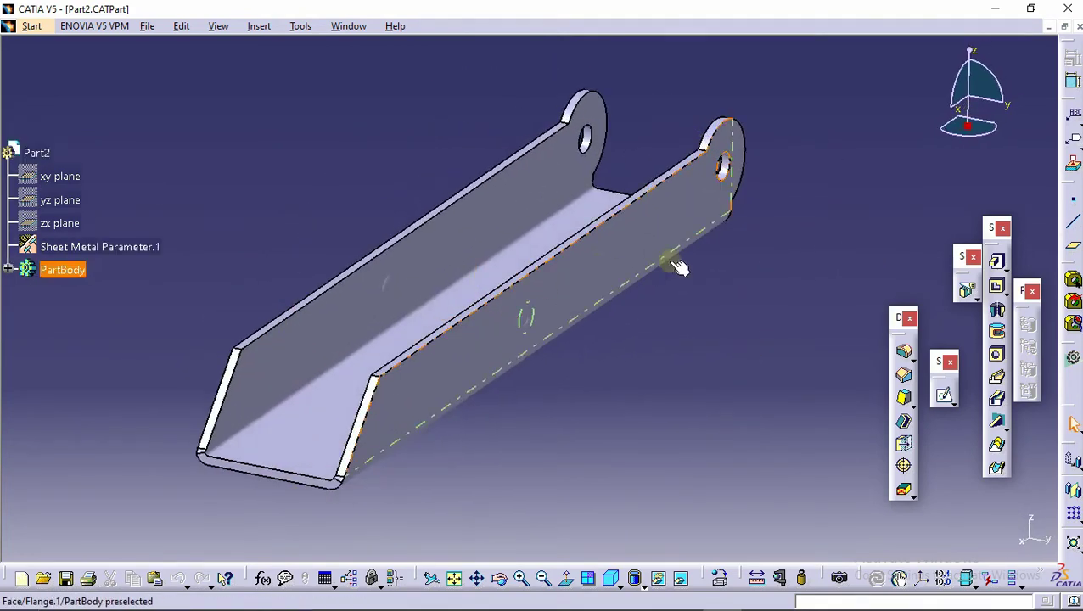
# - Switch Part2 to the Generative Sheetmetal Design workbench and unfold it into its flat view
pyautogui.click(32, 26)
pyautogui.moveTo(77, 65)
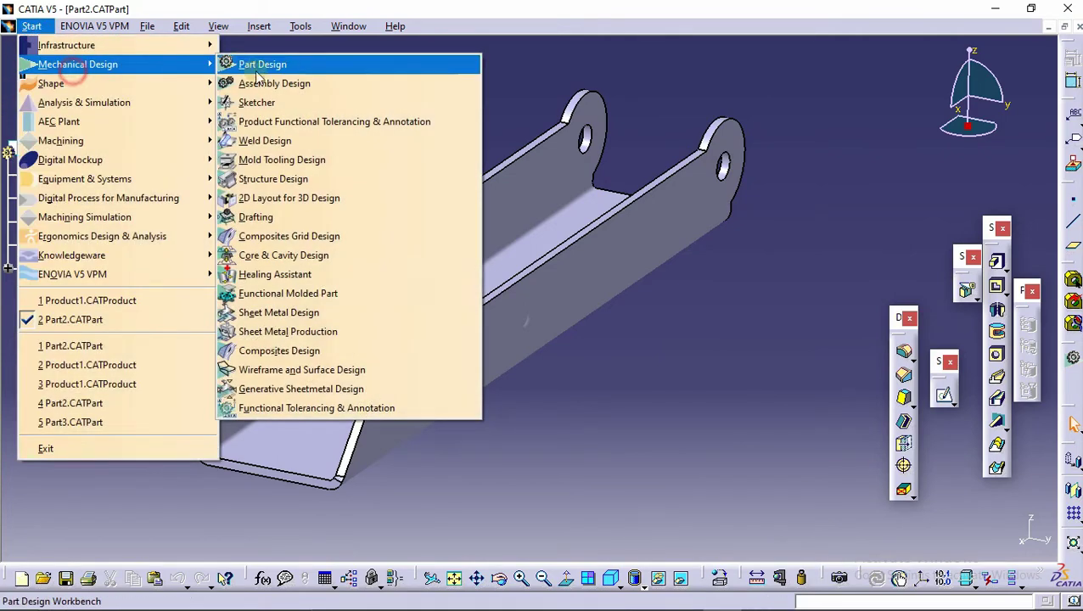
pyautogui.click(289, 389)
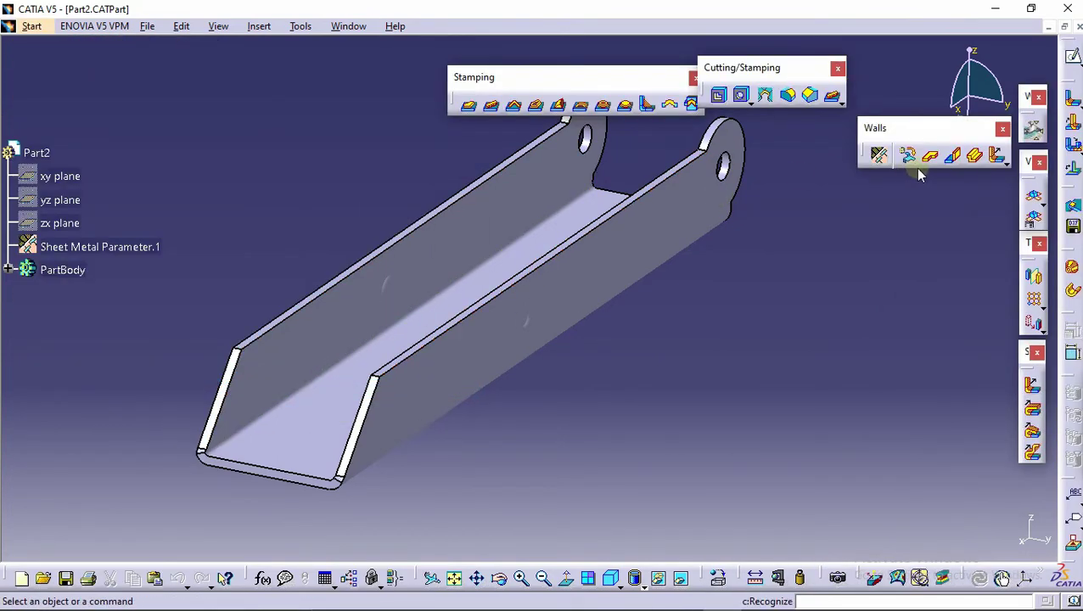
pyautogui.click(1033, 195)
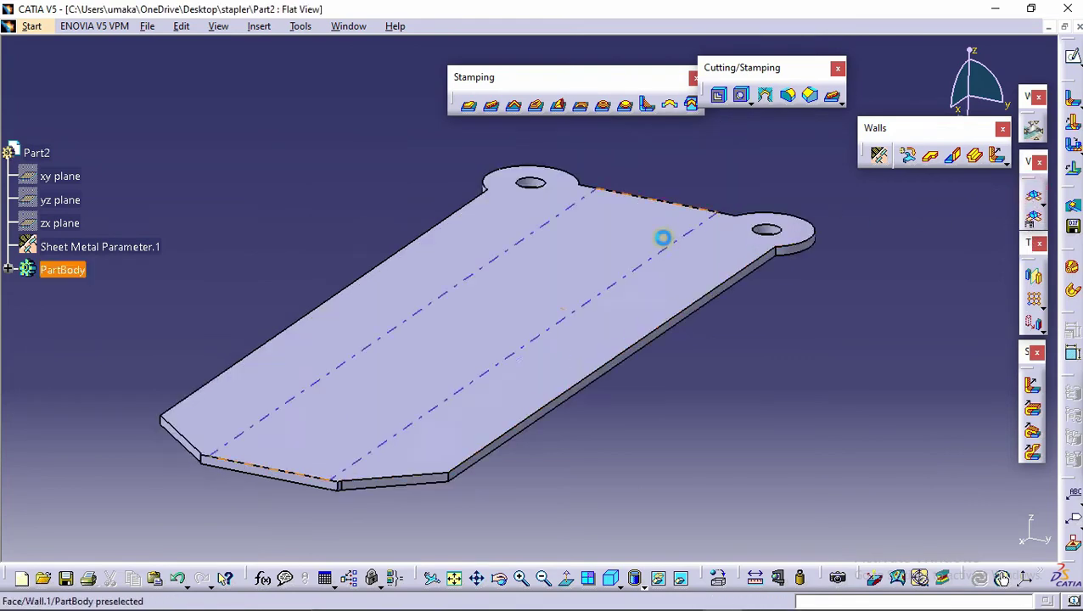
pyautogui.moveTo(658, 237); pyautogui.dragTo(501, 272, button='middle')
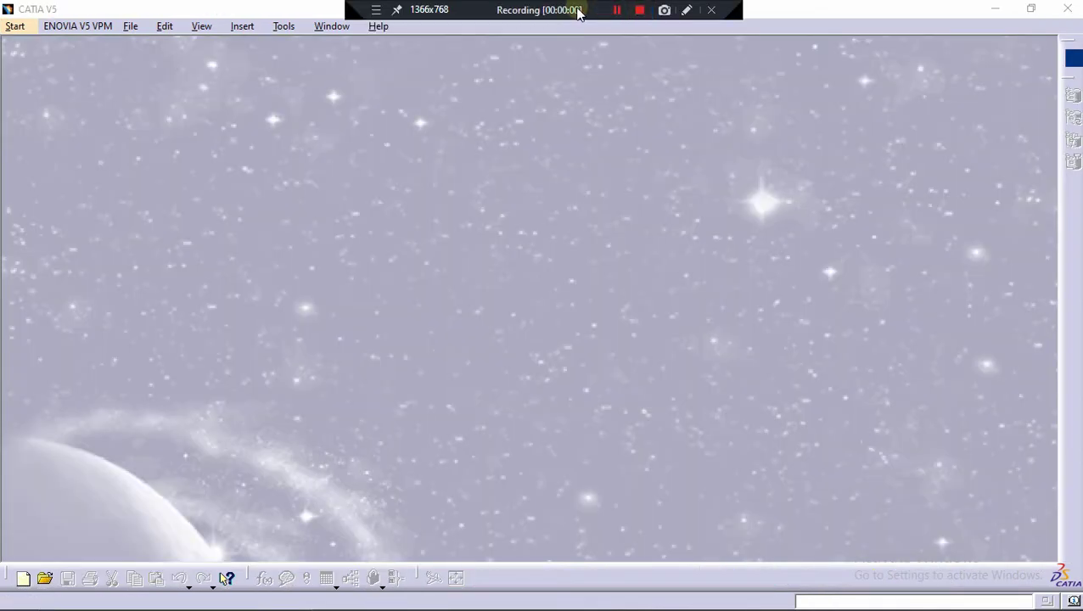
# - Create Part3 in Generative Sheetmetal Design and define its sheet metal parameters with 1 mm thickness and 0.5 mm default bend radius
pyautogui.click(16, 25)
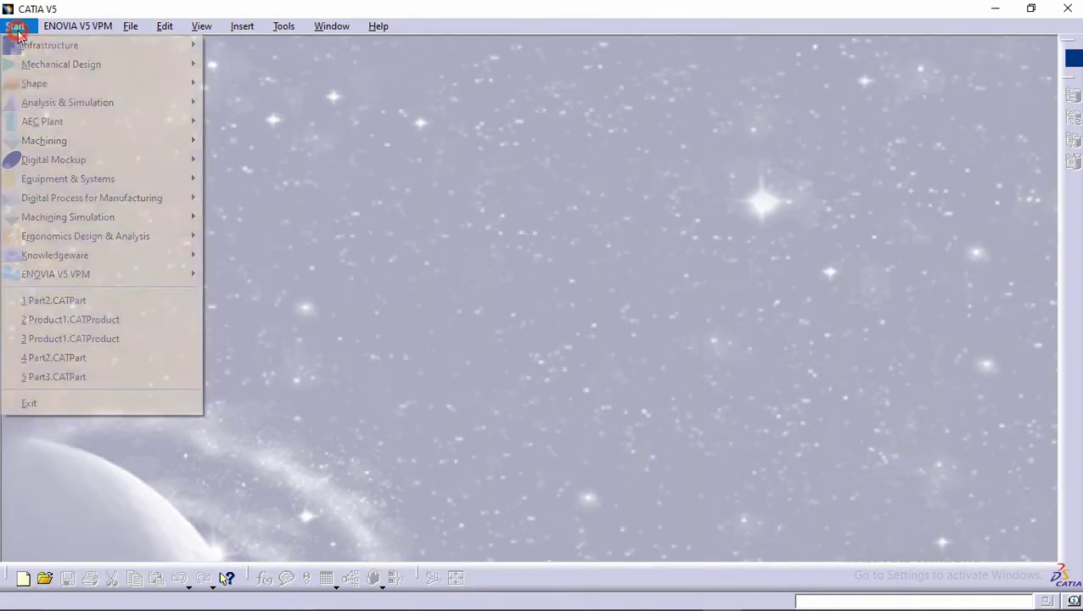
pyautogui.moveTo(56, 68)
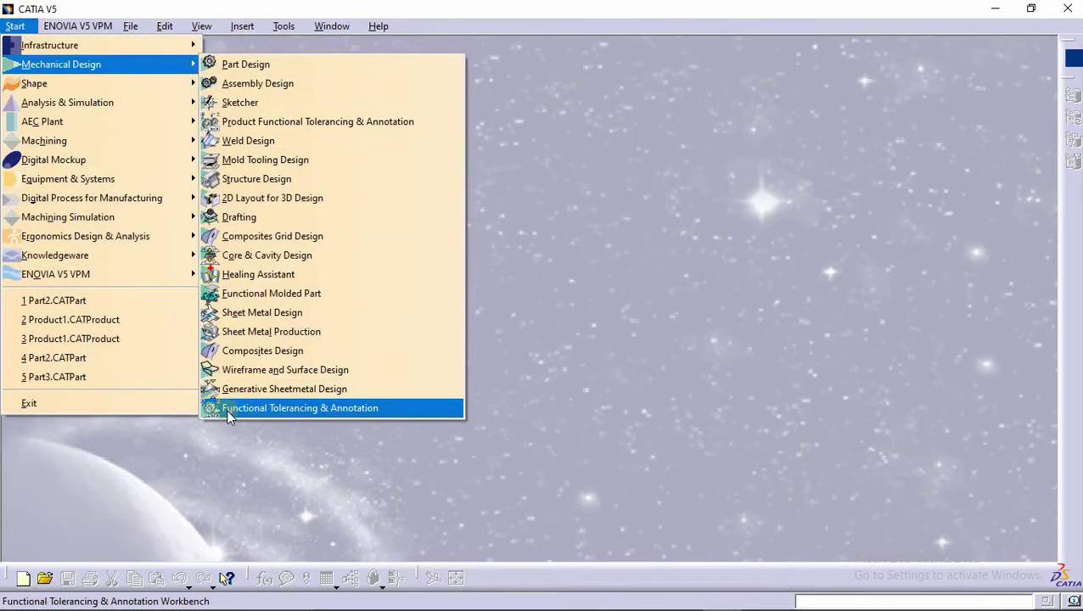
pyautogui.click(247, 390)
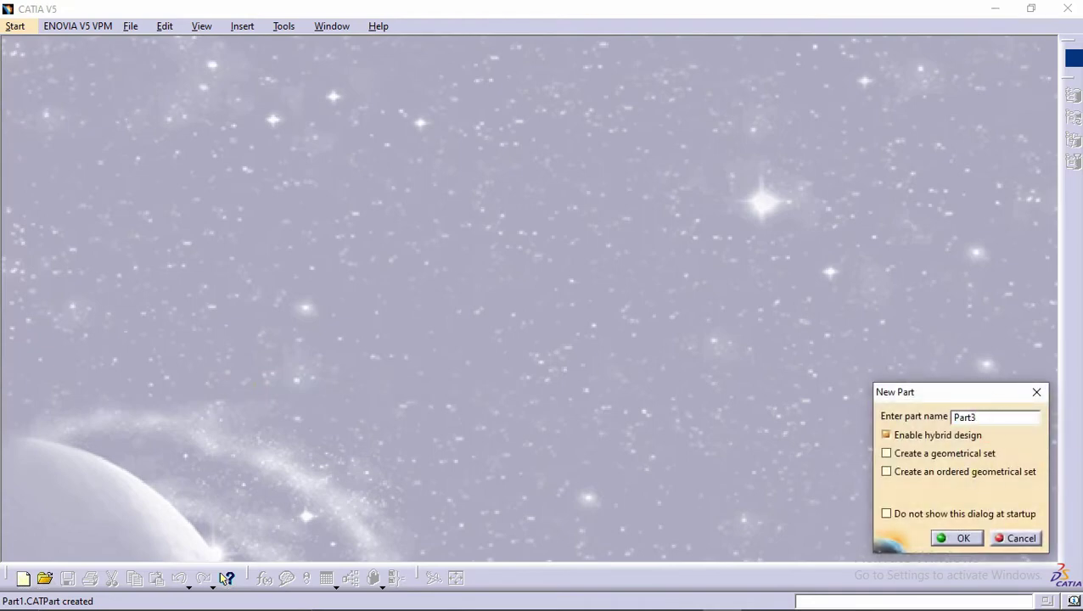
pyautogui.write('Part3')
pyautogui.click(975, 544)
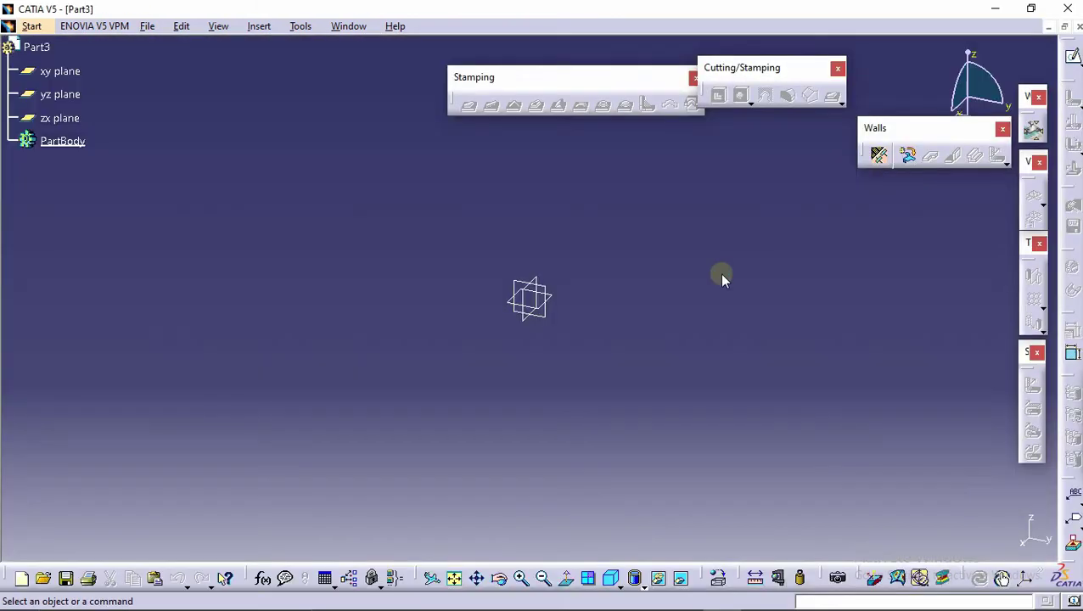
pyautogui.click(879, 154)
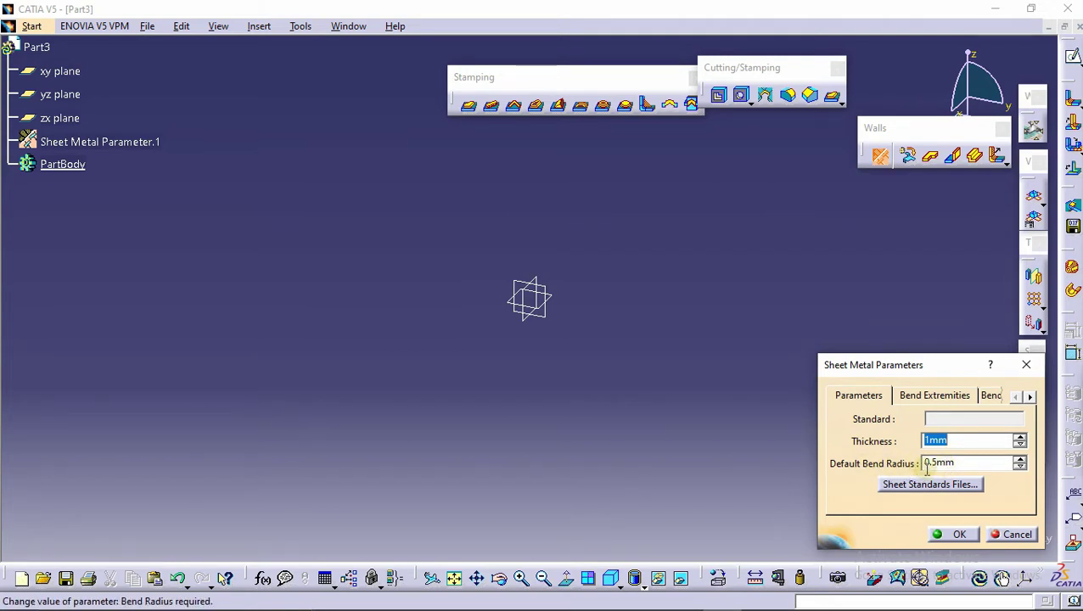
pyautogui.click(960, 534)
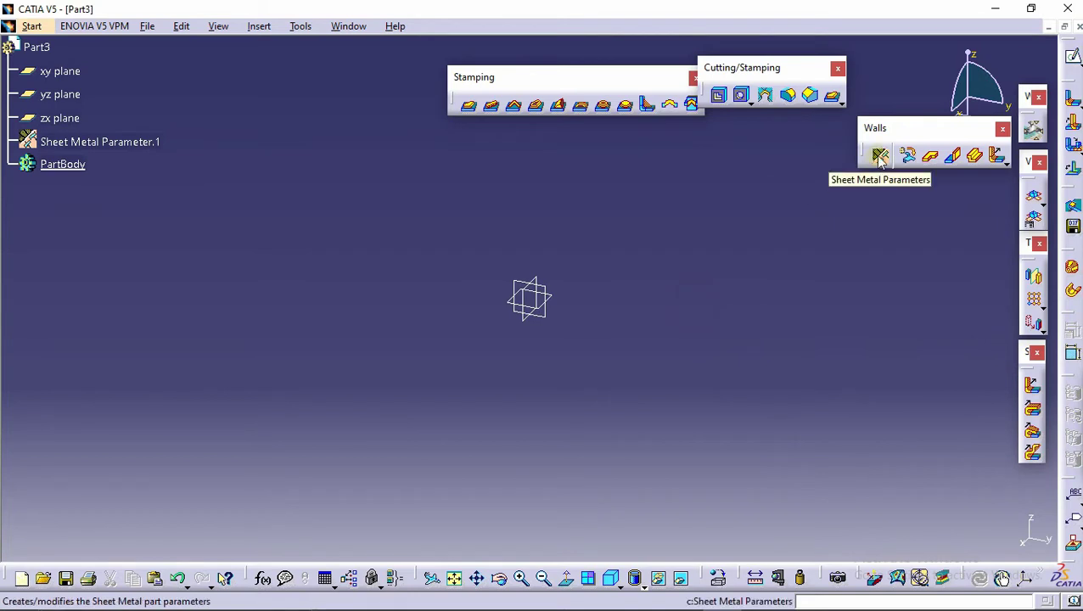
# - Sketch a rectangle about 125 by 48 mm on the xy plane, with one short side on the vertical axis
pyautogui.click(1074, 56)
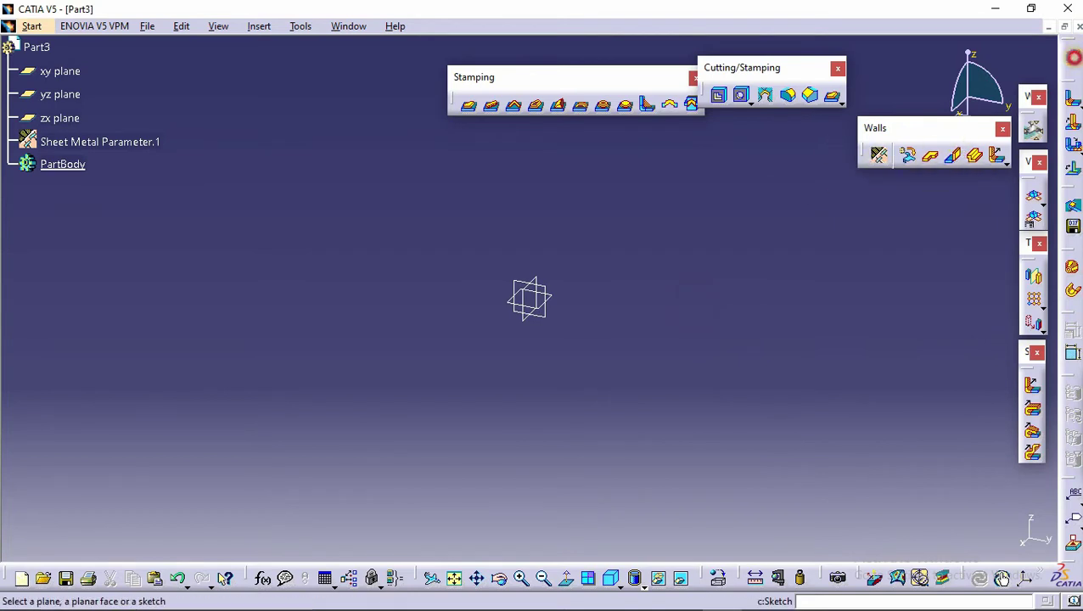
pyautogui.click(550, 297)
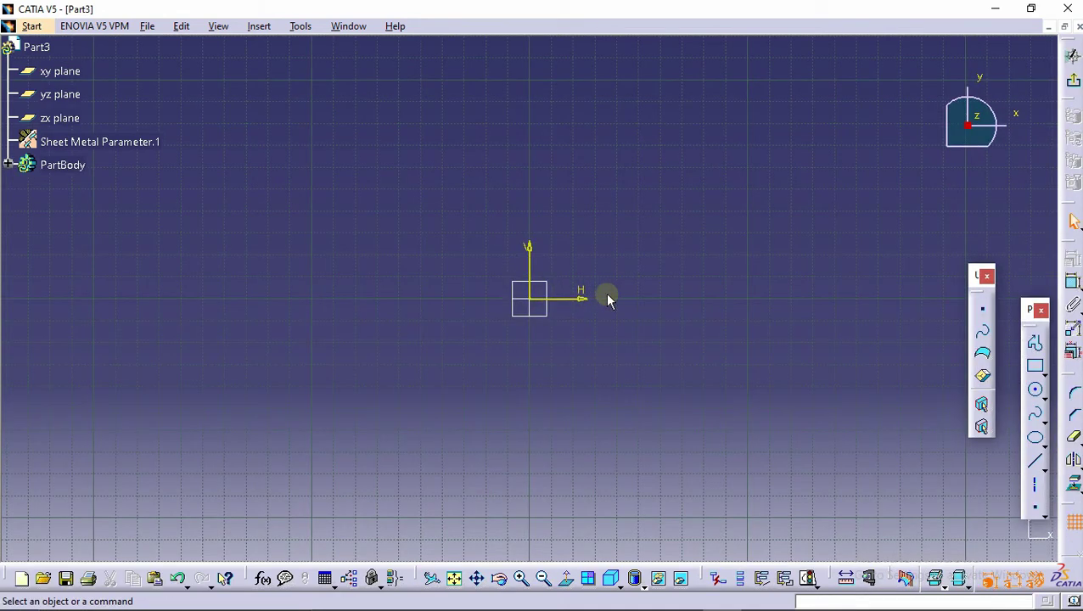
pyautogui.click(1036, 367)
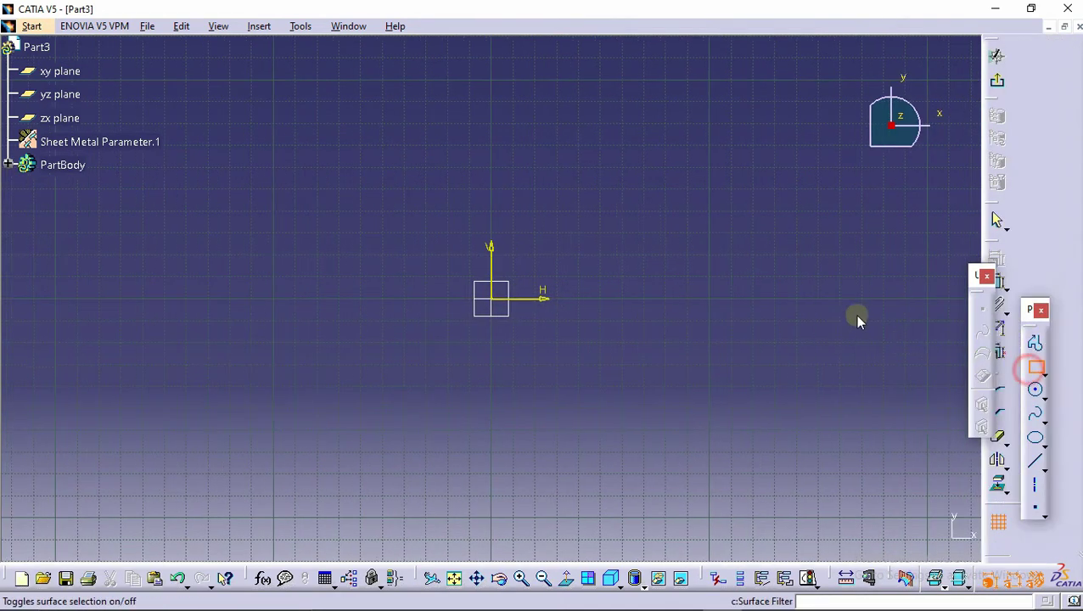
pyautogui.click(492, 253)
pyautogui.click(763, 365)
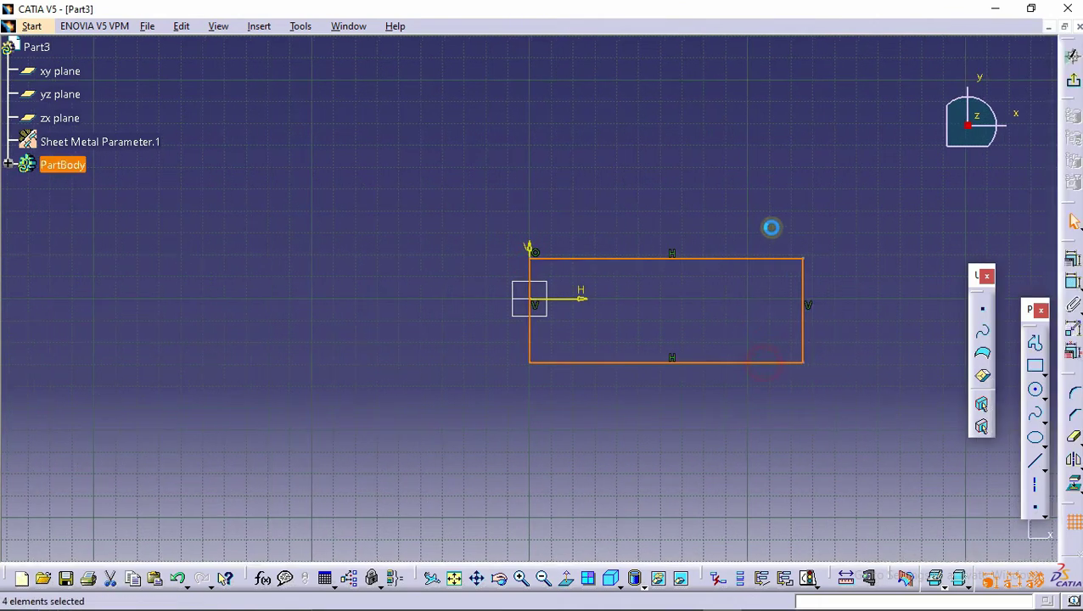
pyautogui.click(801, 187)
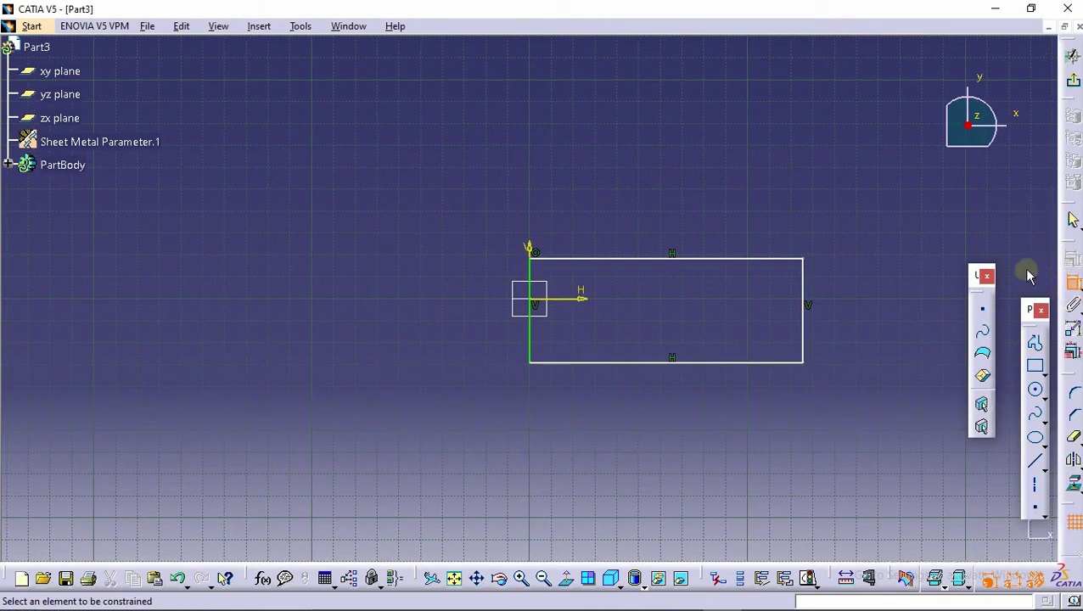
# - Dimension the rectangle's length and height, and the distance from its upper edge to the horizontal axis
pyautogui.click(1072, 280)
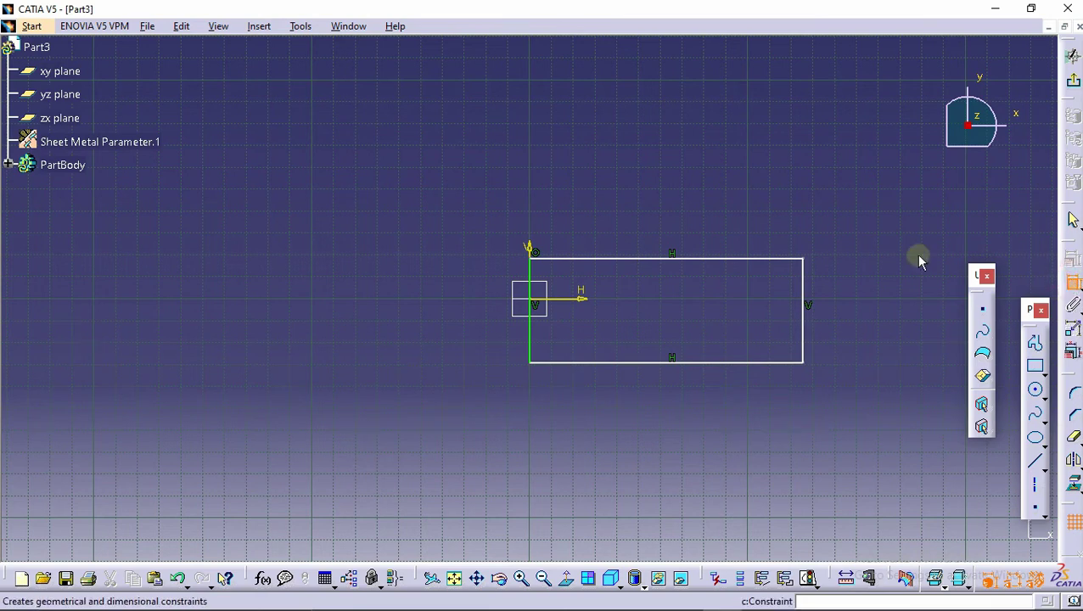
pyautogui.click(767, 257)
pyautogui.click(758, 225)
pyautogui.click(801, 286)
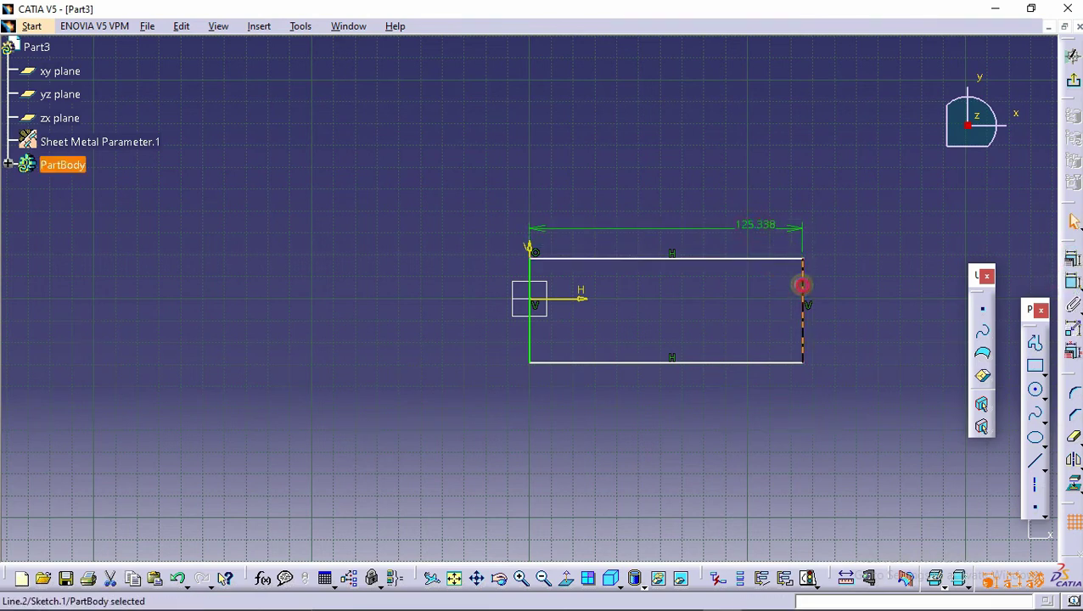
pyautogui.click(1071, 281)
pyautogui.click(923, 283)
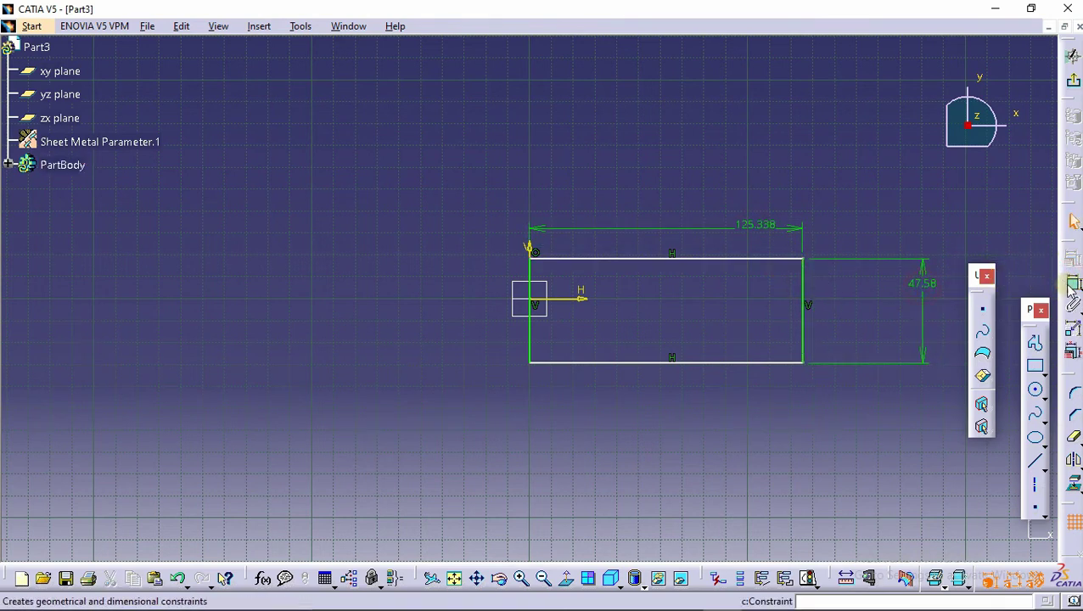
pyautogui.click(741, 258)
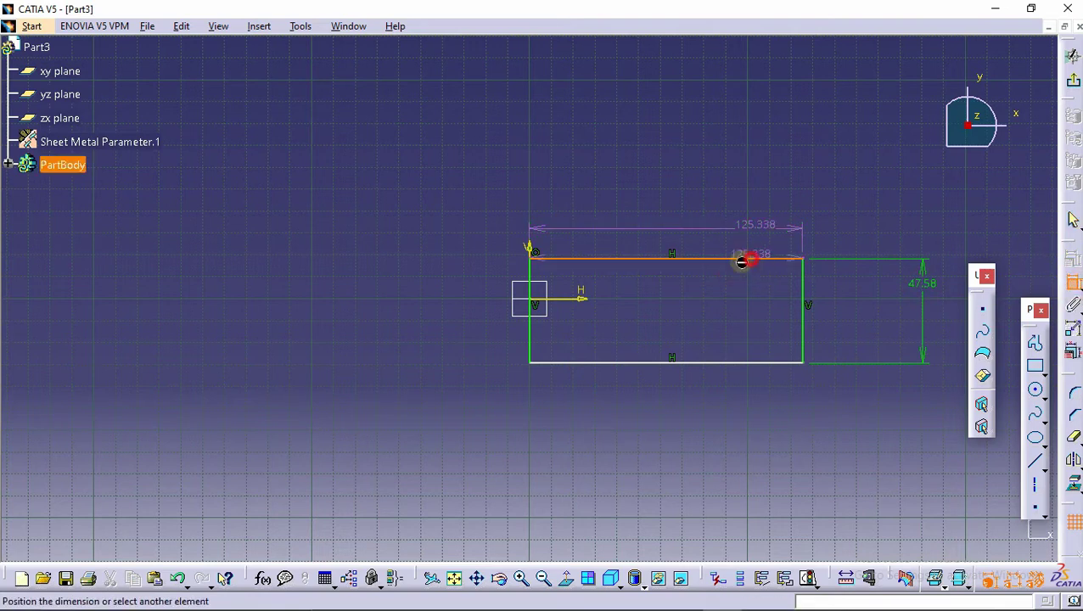
pyautogui.click(582, 298)
pyautogui.click(445, 269)
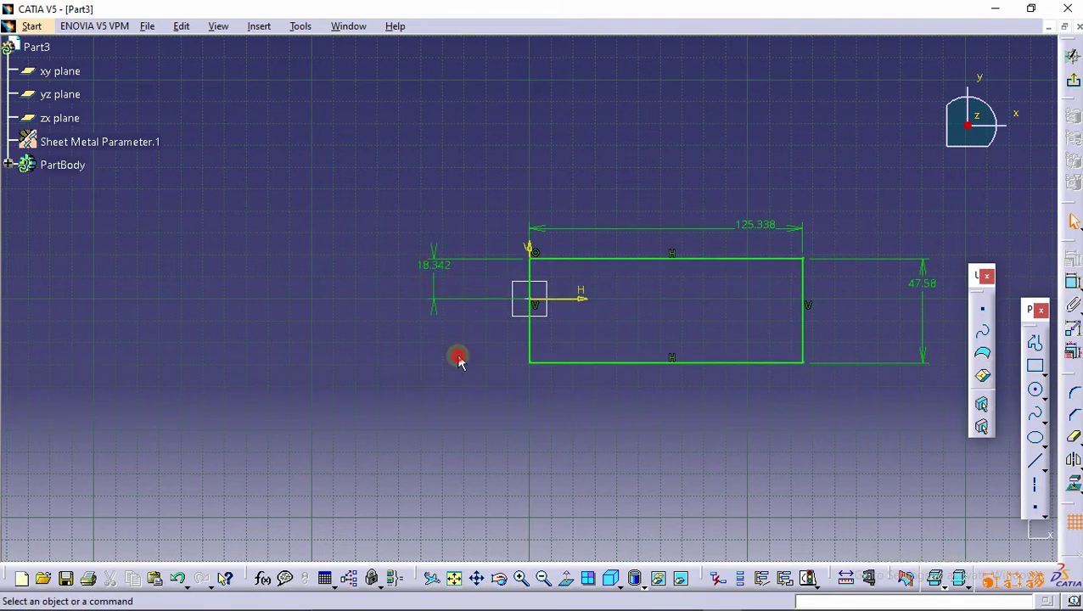
# - Set the rectangle's length to 90 mm and height to 14 mm, centre it on the horizontal axis, and exit the sketch
pyautogui.doubleClick(758, 224)
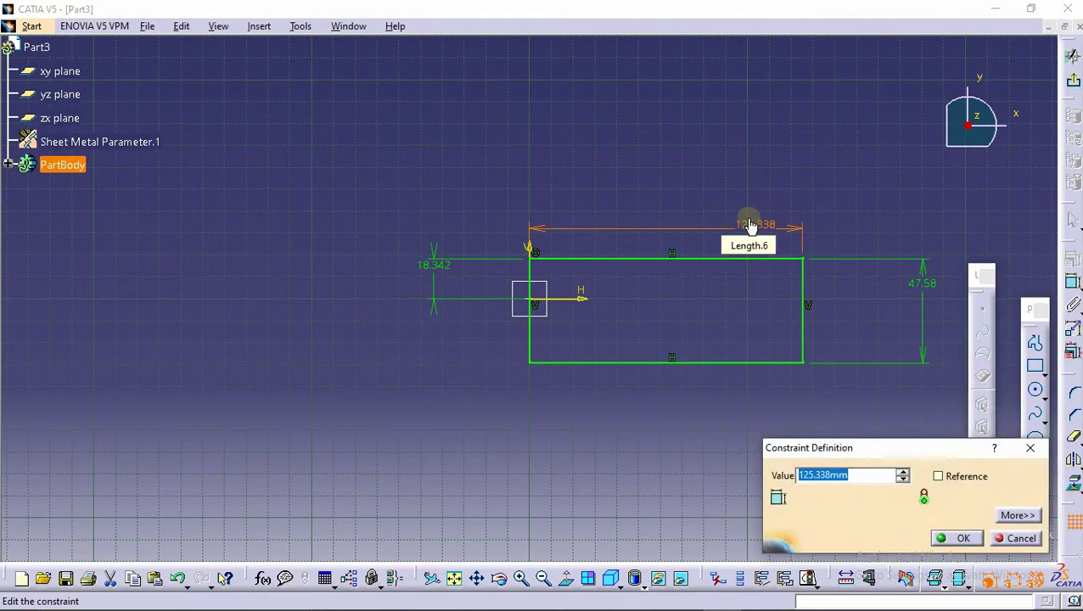
pyautogui.press('Return')
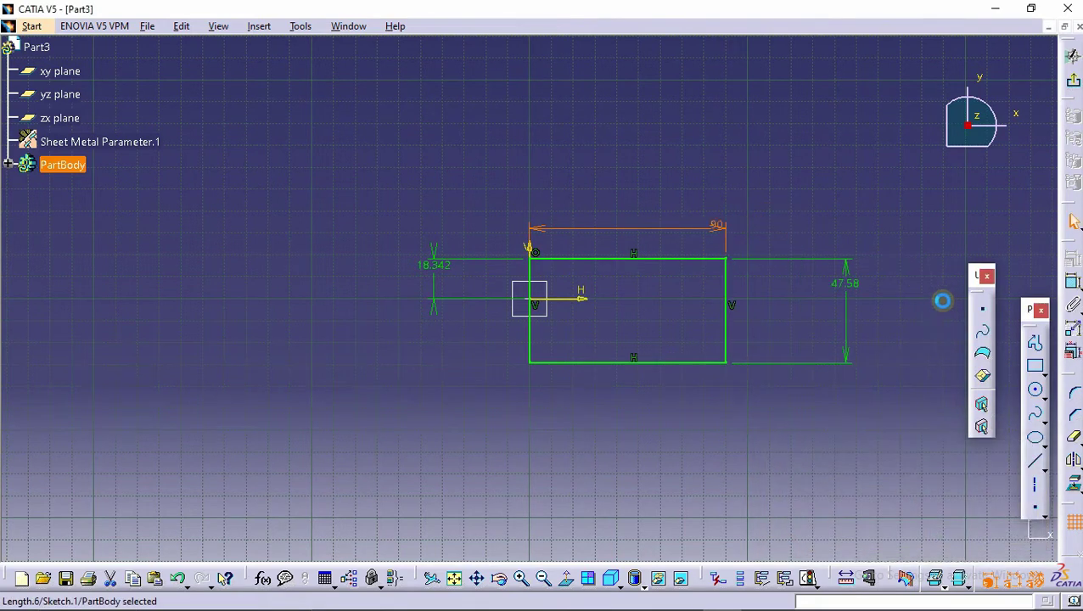
pyautogui.doubleClick(845, 286)
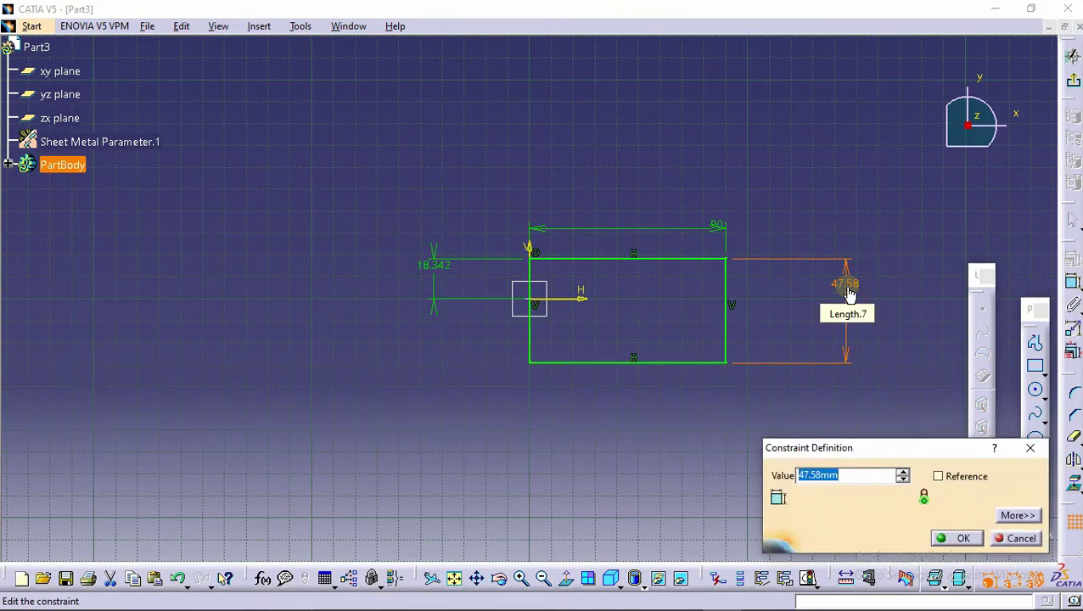
pyautogui.press('Return')
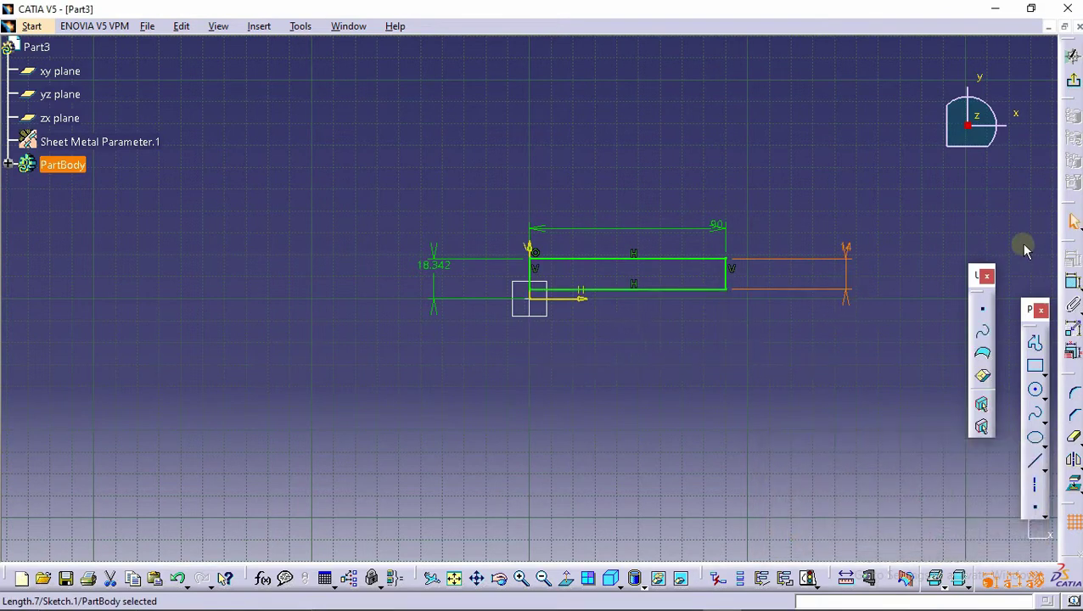
pyautogui.doubleClick(435, 270)
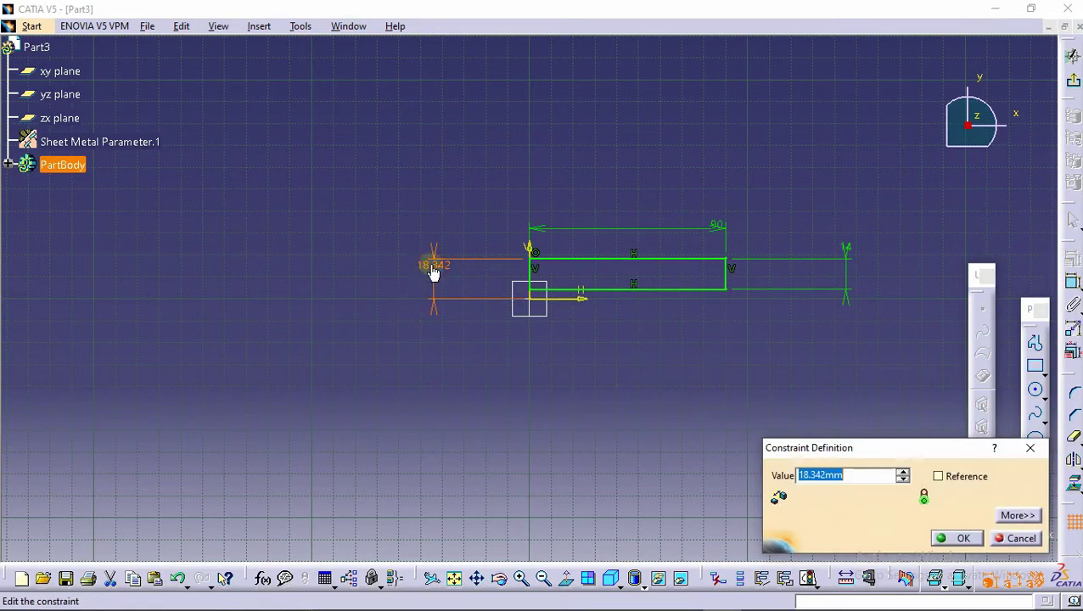
pyautogui.write('5')
pyautogui.press('Return')
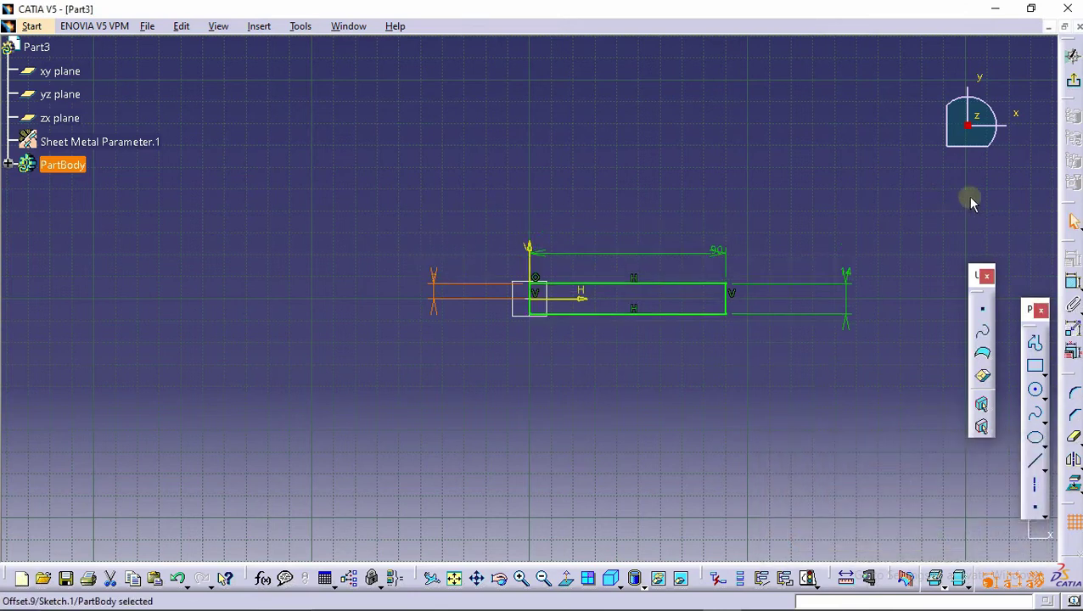
pyautogui.click(1073, 56)
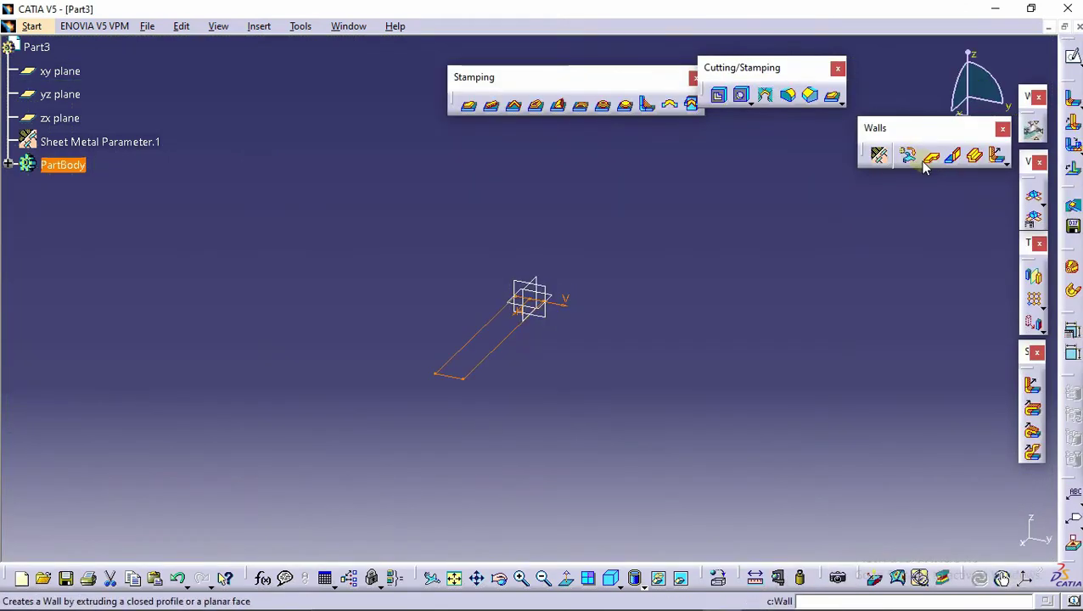
# - Create a wall from the 90 by 14 mm rectangular sketch
pyautogui.click(932, 157)
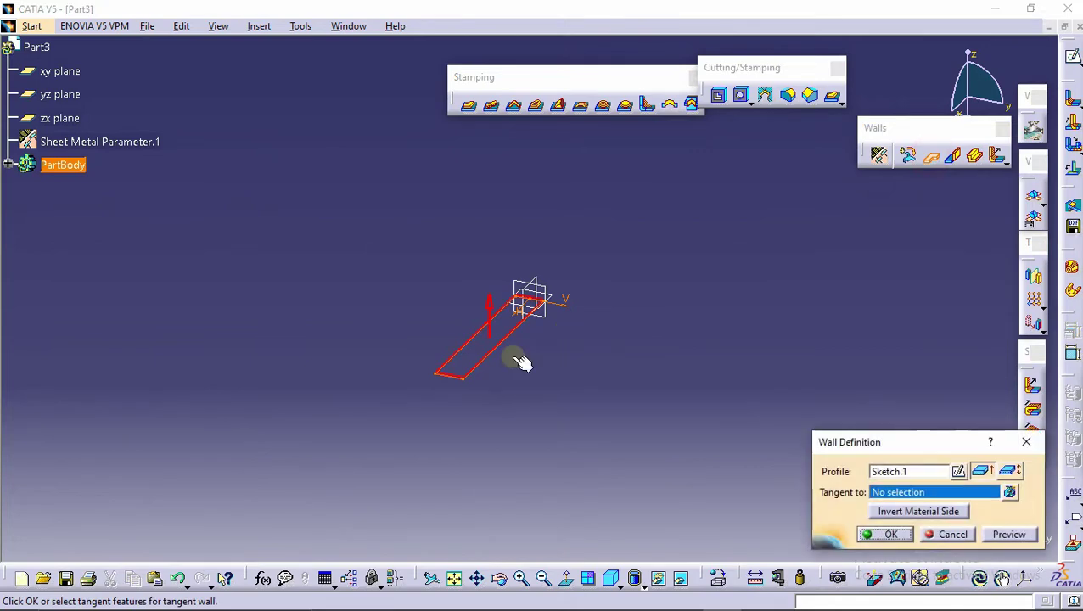
pyautogui.moveTo(536, 367); pyautogui.dragTo(533, 228, button='middle')
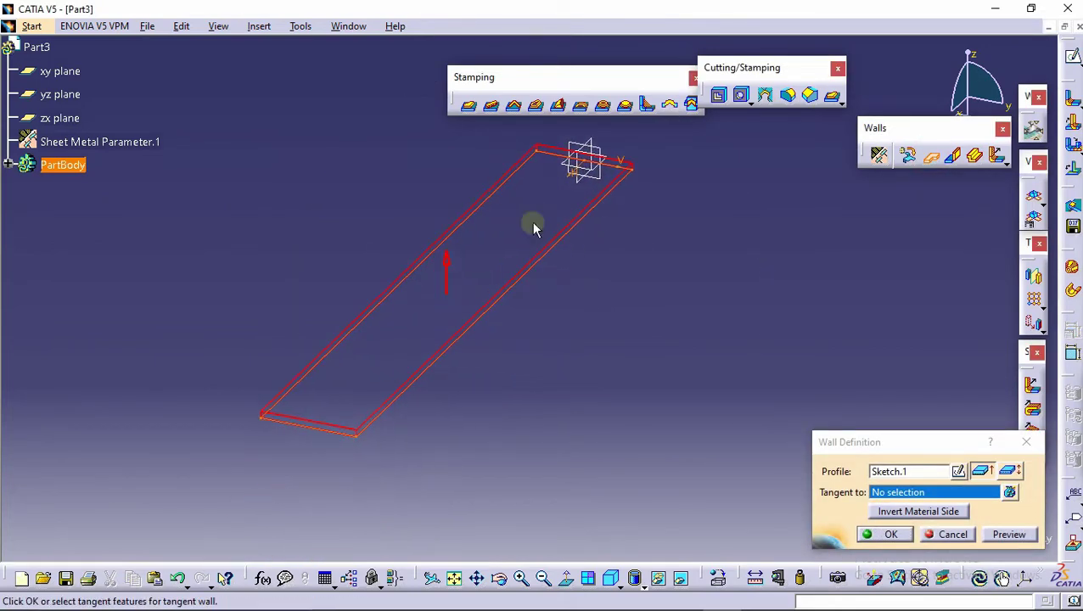
pyautogui.click(892, 535)
pyautogui.moveTo(411, 416); pyautogui.dragTo(664, 341, button='middle')
pyautogui.moveTo(387, 268); pyautogui.dragTo(386, 355, button='middle')
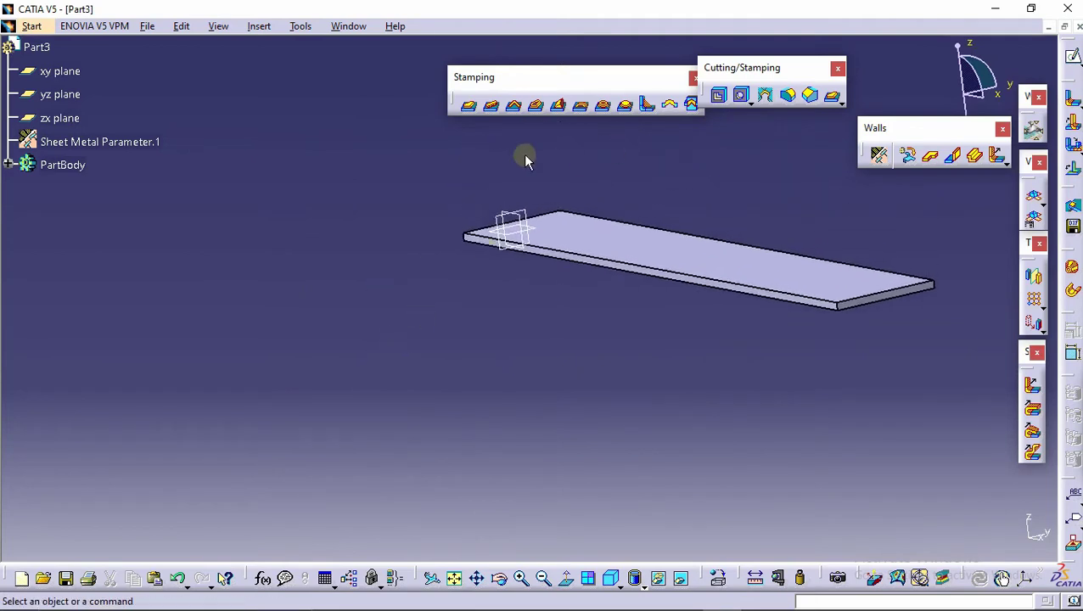
pyautogui.moveTo(525, 157); pyautogui.dragTo(430, 189, button='middle')
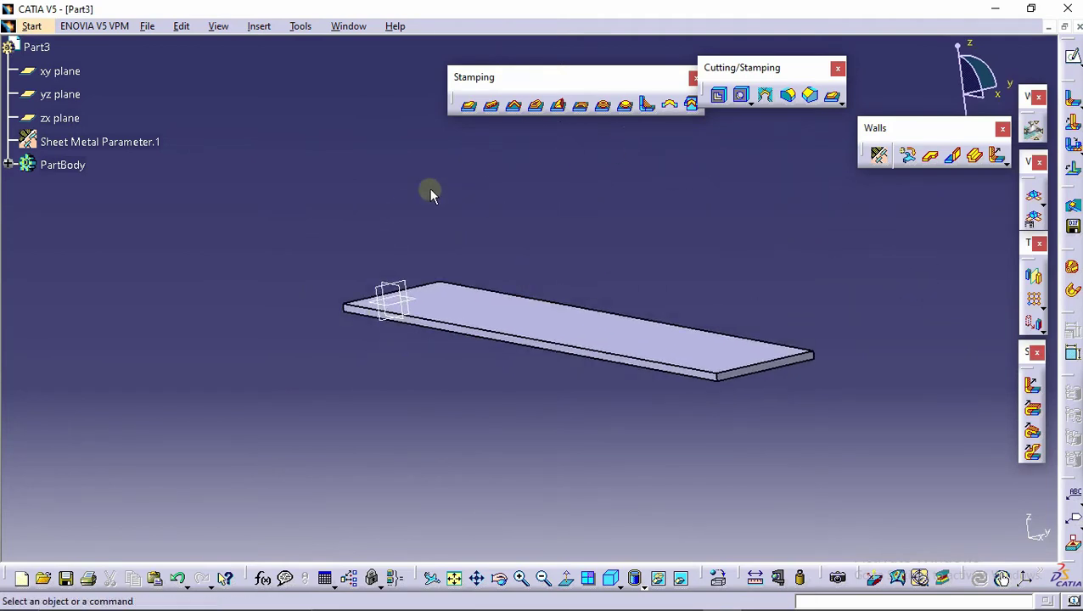
# - Add a 12 mm, 90-degree flange along one lower long edge of the base wall, using the third length type and 0.5 mm radius
pyautogui.click(999, 156)
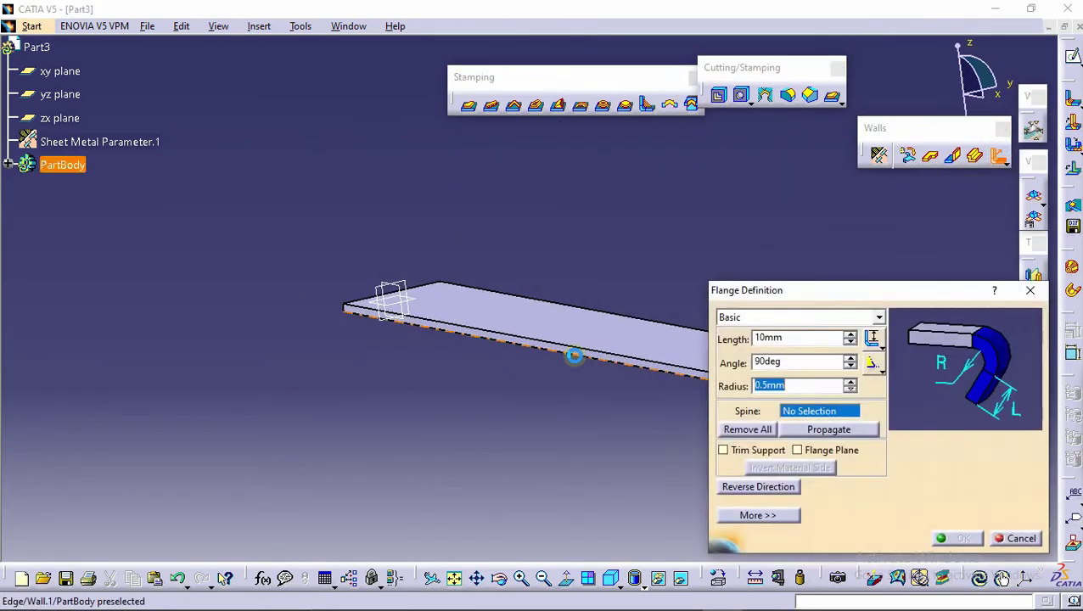
pyautogui.click(884, 345)
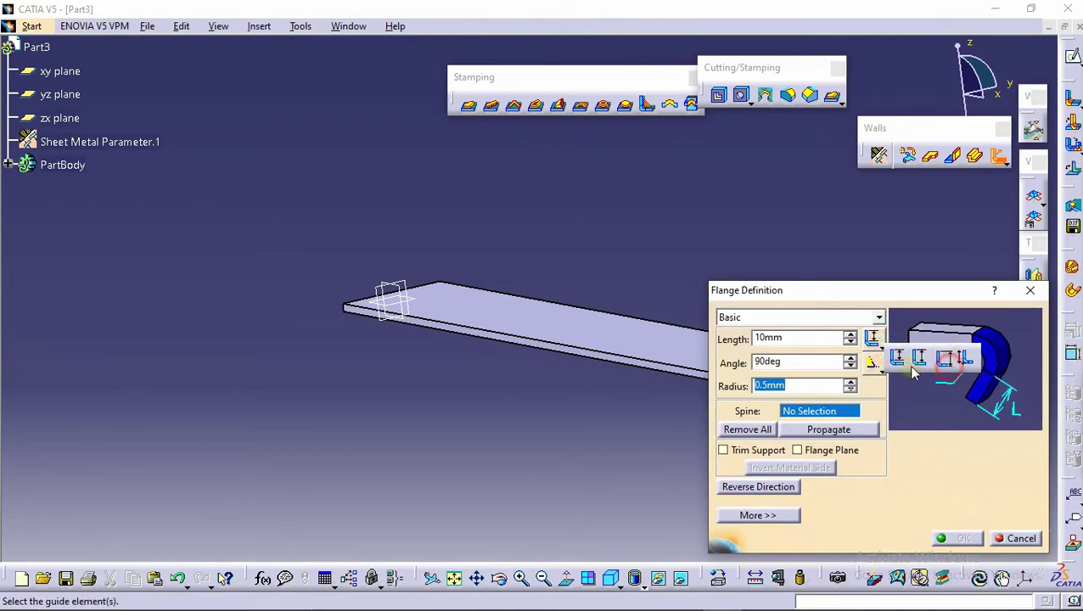
pyautogui.click(947, 363)
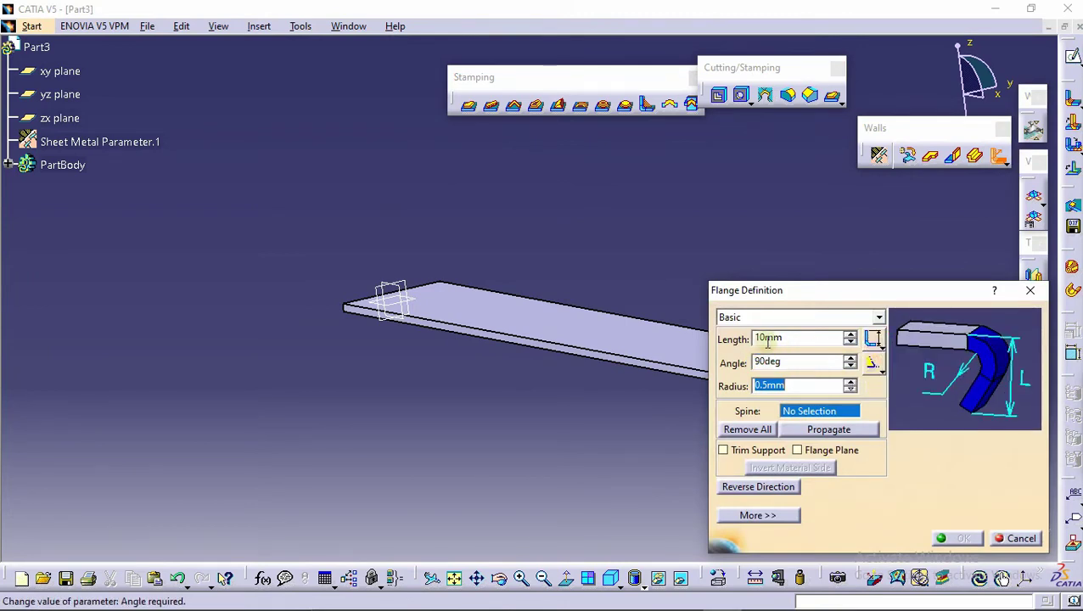
pyautogui.click(822, 340)
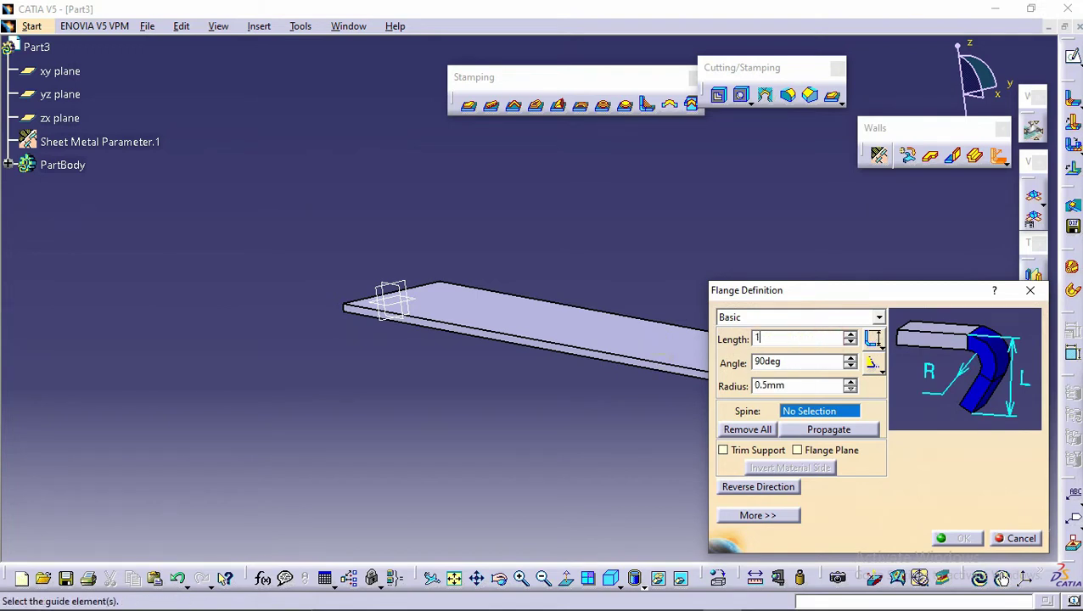
pyautogui.click(625, 368)
pyautogui.click(625, 368)
pyautogui.moveTo(528, 278); pyautogui.dragTo(541, 344, button='middle')
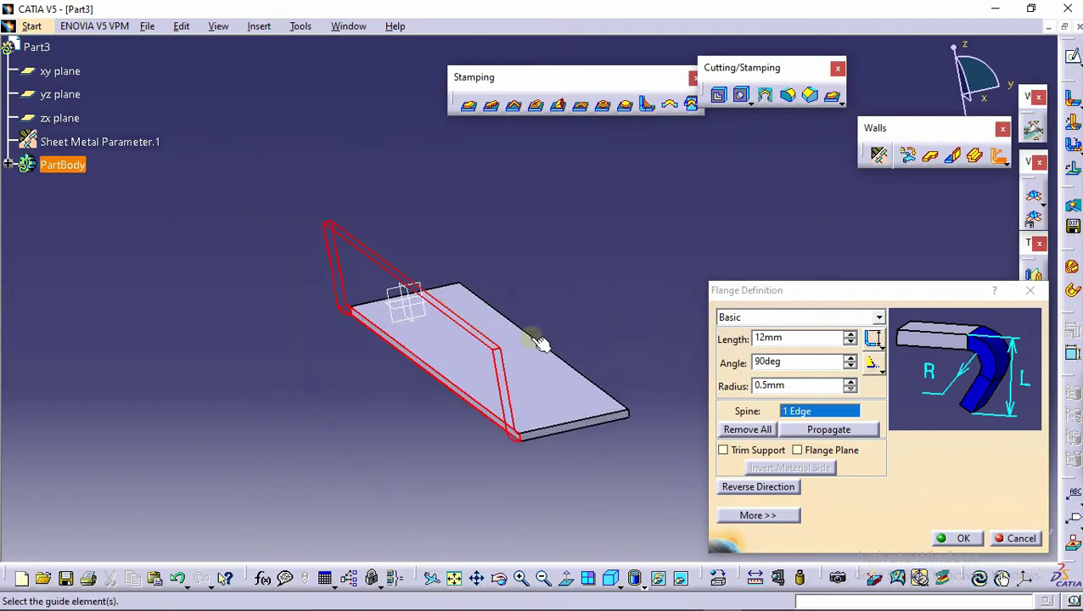
pyautogui.click(958, 538)
# - Add a matching 12 mm, 90-degree flange along the opposite long edge to complete the U-shaped channel
pyautogui.moveTo(660, 356); pyautogui.dragTo(612, 340, button='middle')
pyautogui.click(998, 161)
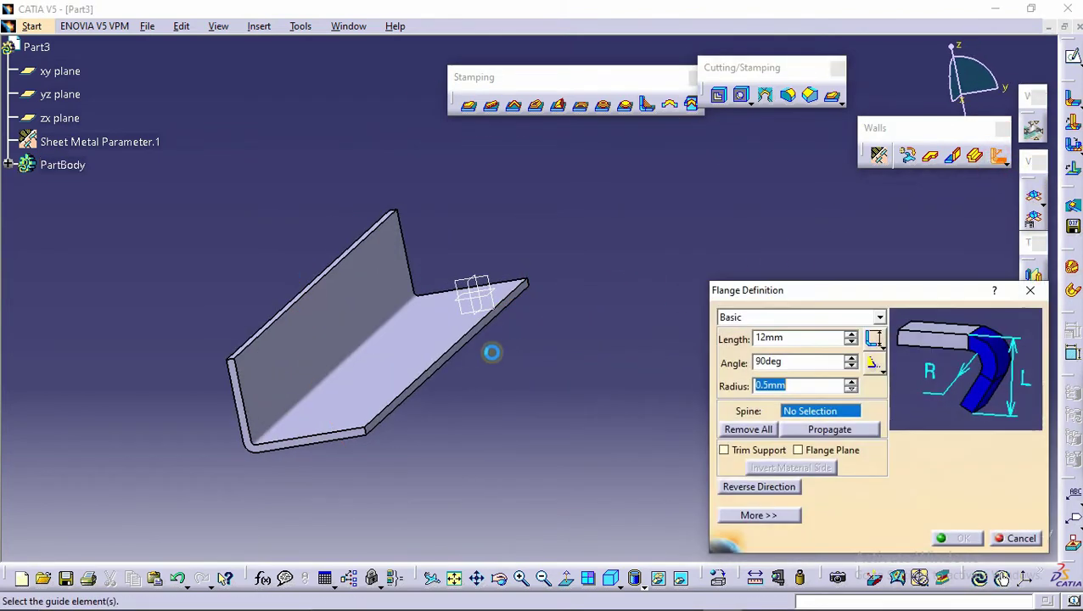
pyautogui.click(468, 348)
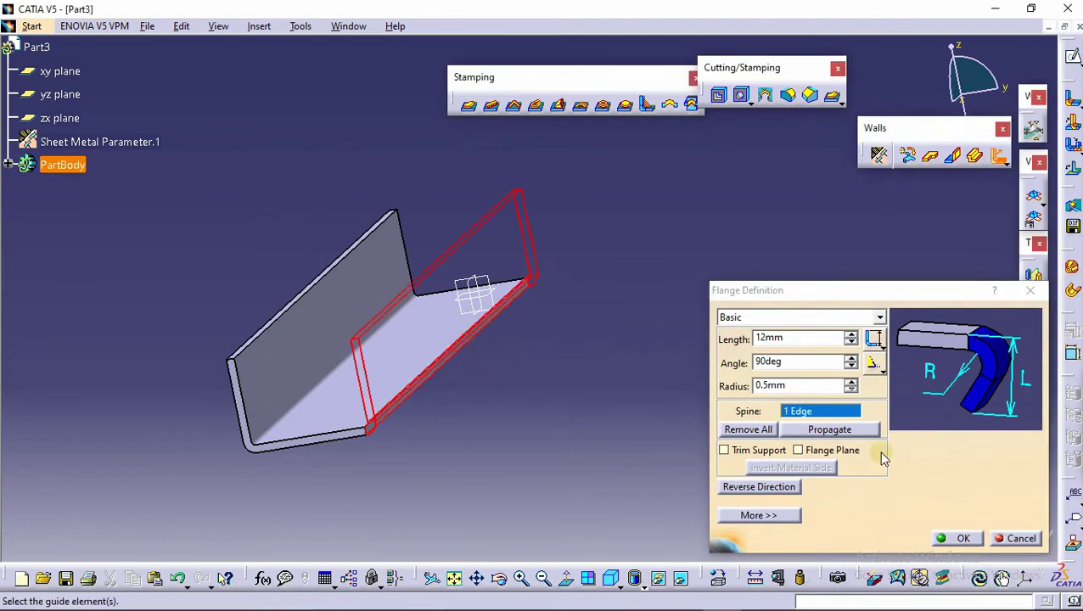
pyautogui.click(959, 538)
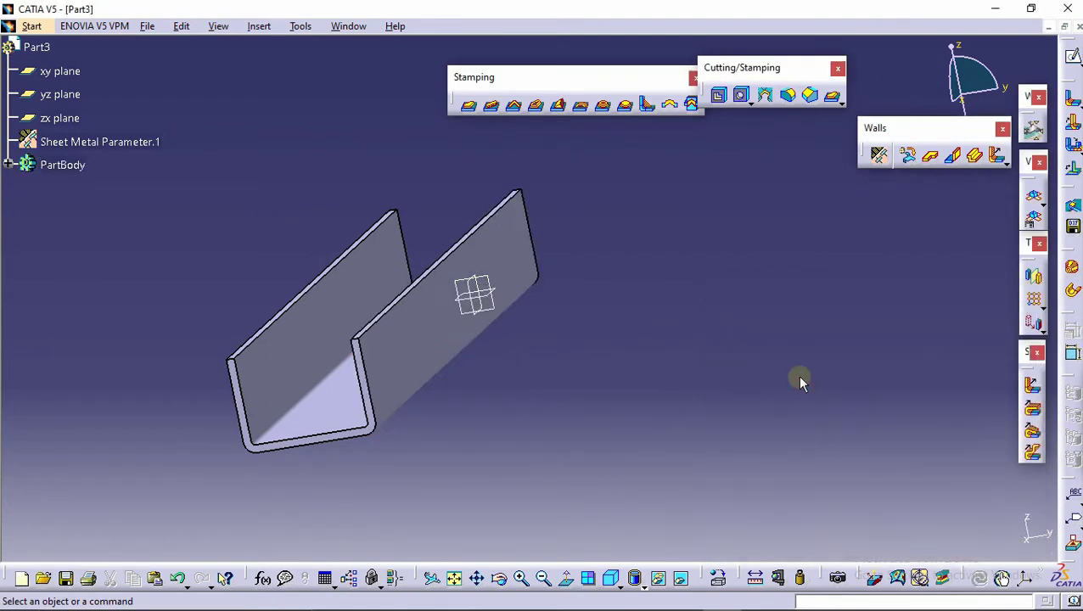
# - Start a standard sheet metal cutout and open a new sketch for its profile on the zx plane
pyautogui.moveTo(525, 377); pyautogui.dragTo(423, 379, button='middle')
pyautogui.moveTo(567, 273); pyautogui.dragTo(518, 273, button='middle')
pyautogui.click(717, 96)
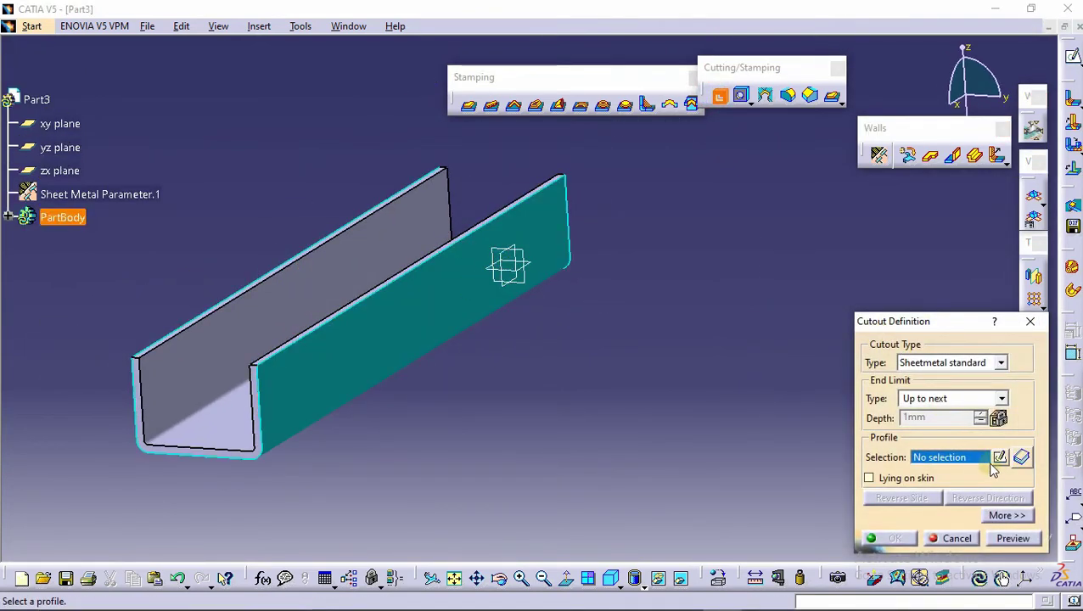
pyautogui.click(1001, 458)
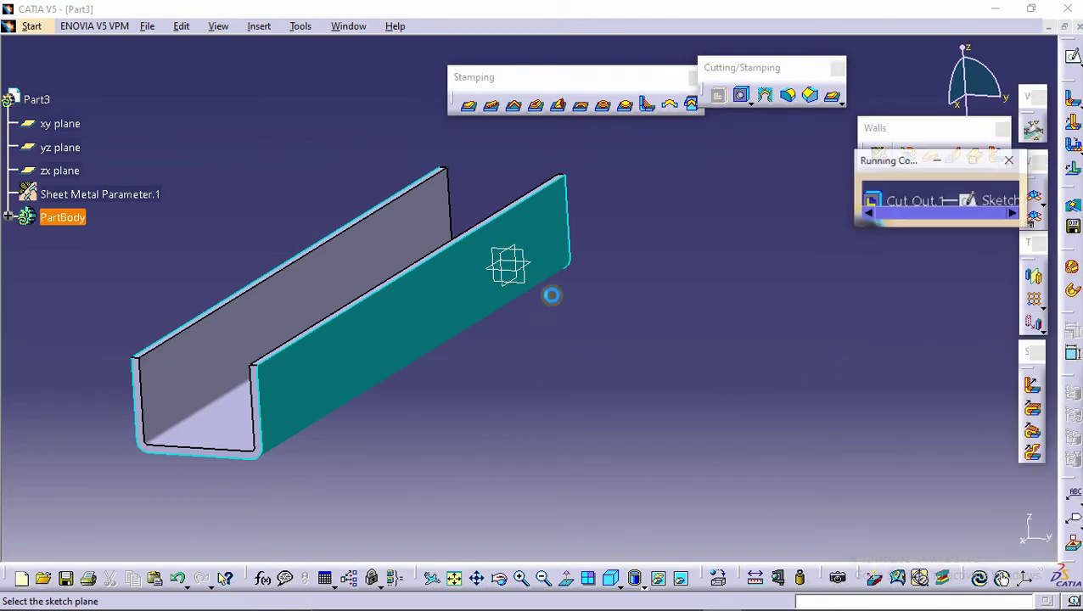
pyautogui.click(503, 265)
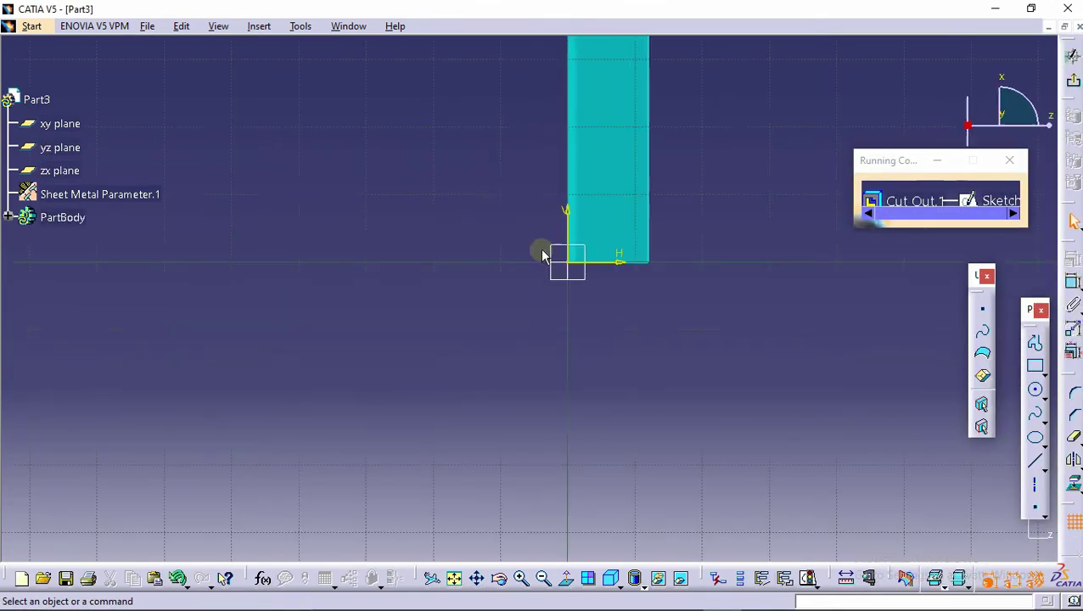
pyautogui.moveTo(475, 386); pyautogui.dragTo(457, 239, button='middle')
# - Sketch a closed right triangle about 14 by 15 mm at the channel's far end, its diagonal starting at the base corner
pyautogui.moveTo(575, 9)
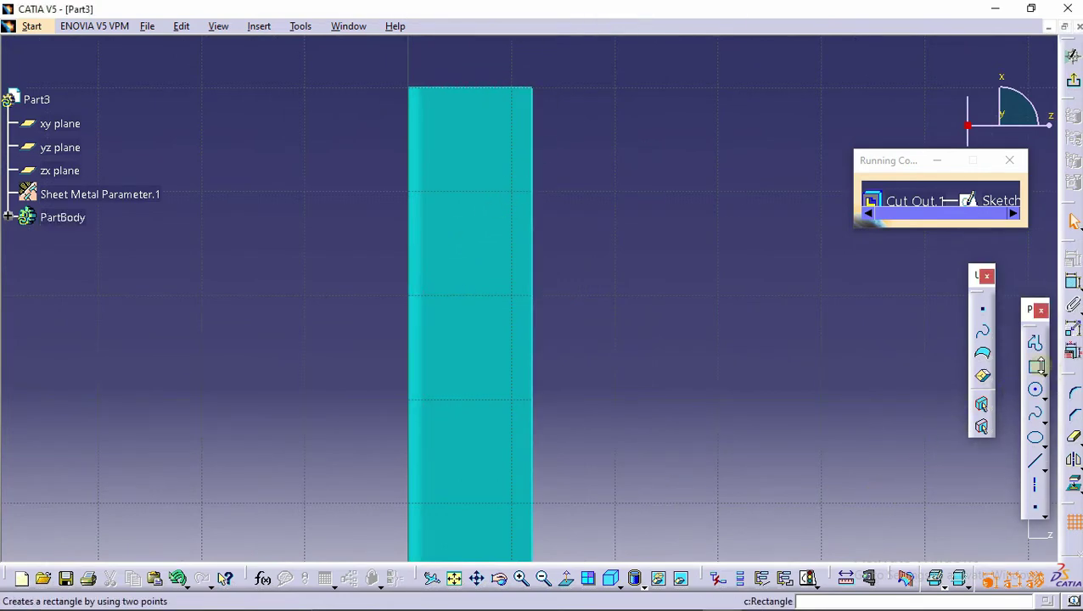
pyautogui.click(1034, 343)
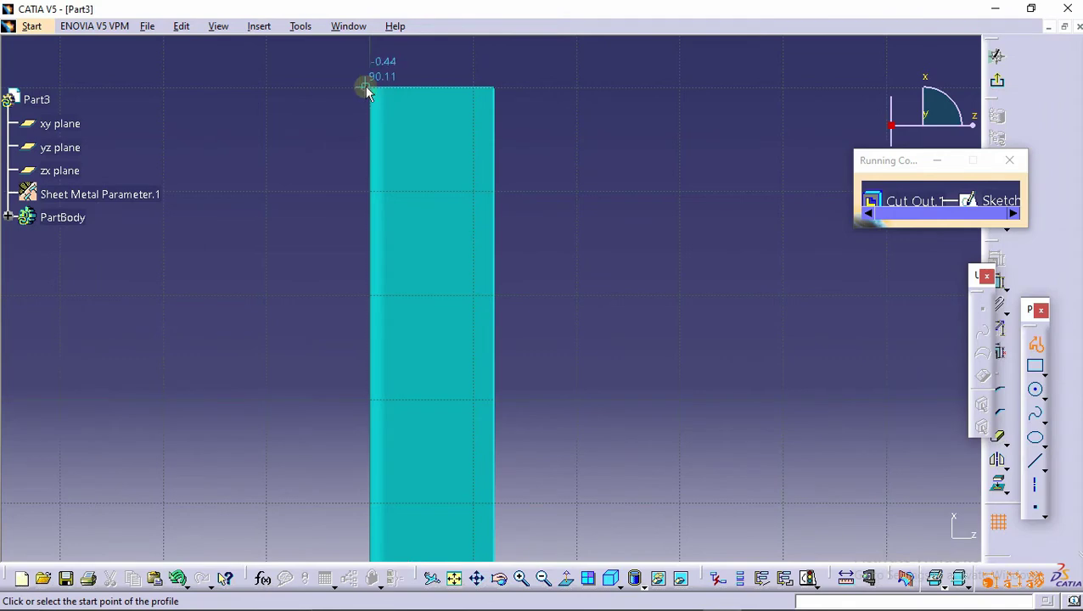
pyautogui.click(374, 88)
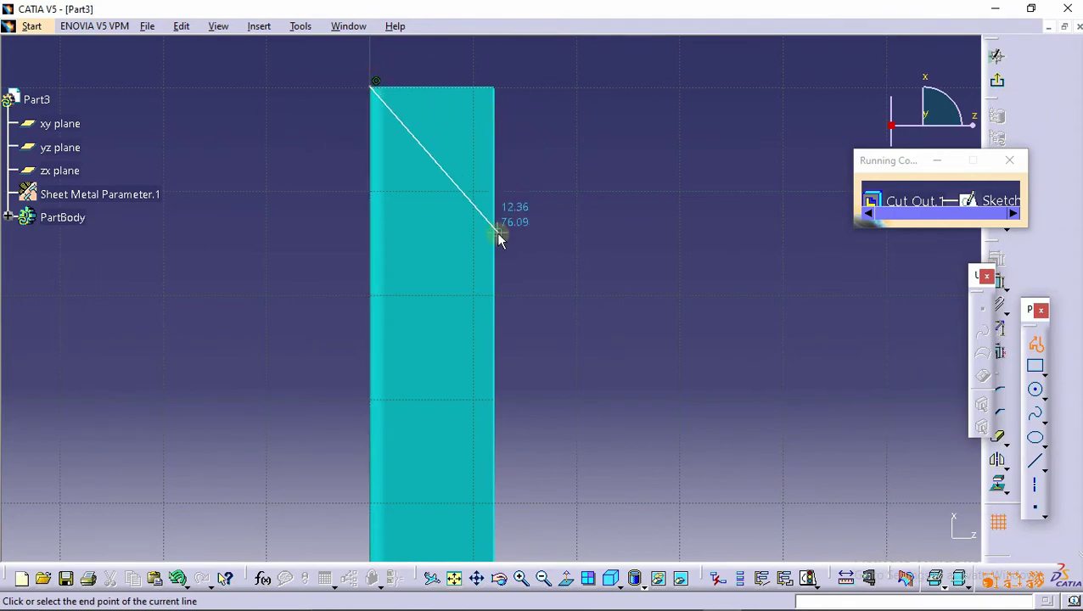
pyautogui.click(512, 86)
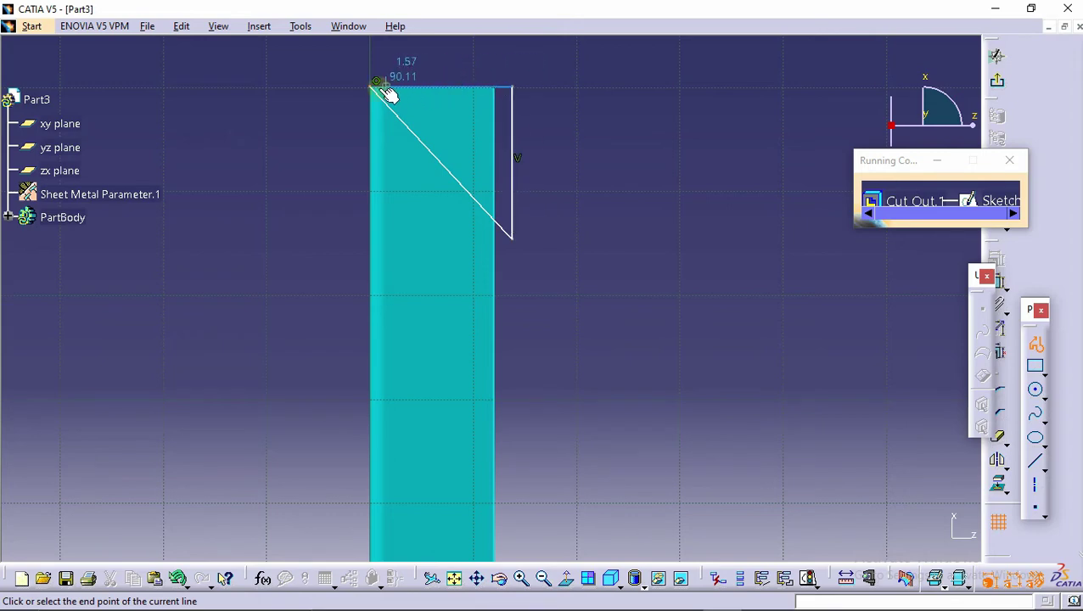
pyautogui.click(376, 85)
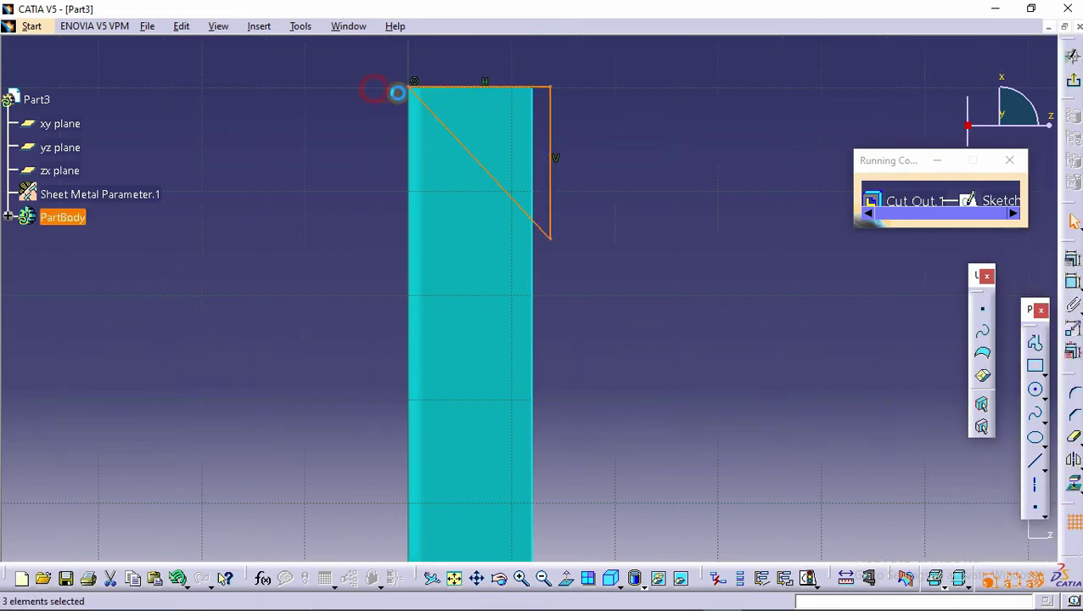
pyautogui.click(829, 290)
pyautogui.scroll(2, 556, 265)
pyautogui.click(713, 290)
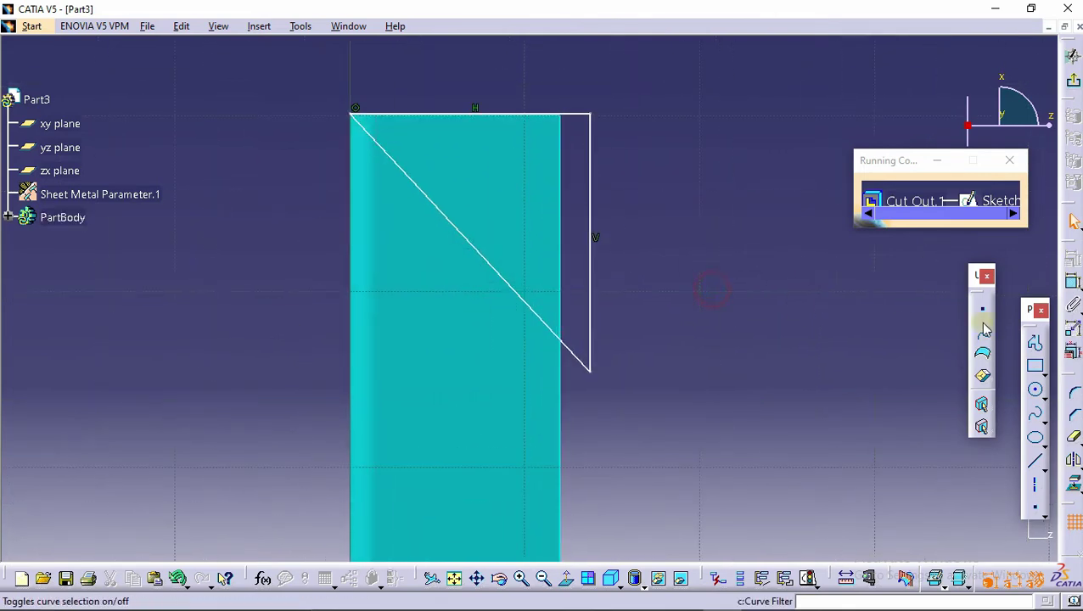
# - Make the triangle's vertical side coincident with the flange's free long edge
pyautogui.click(1072, 288)
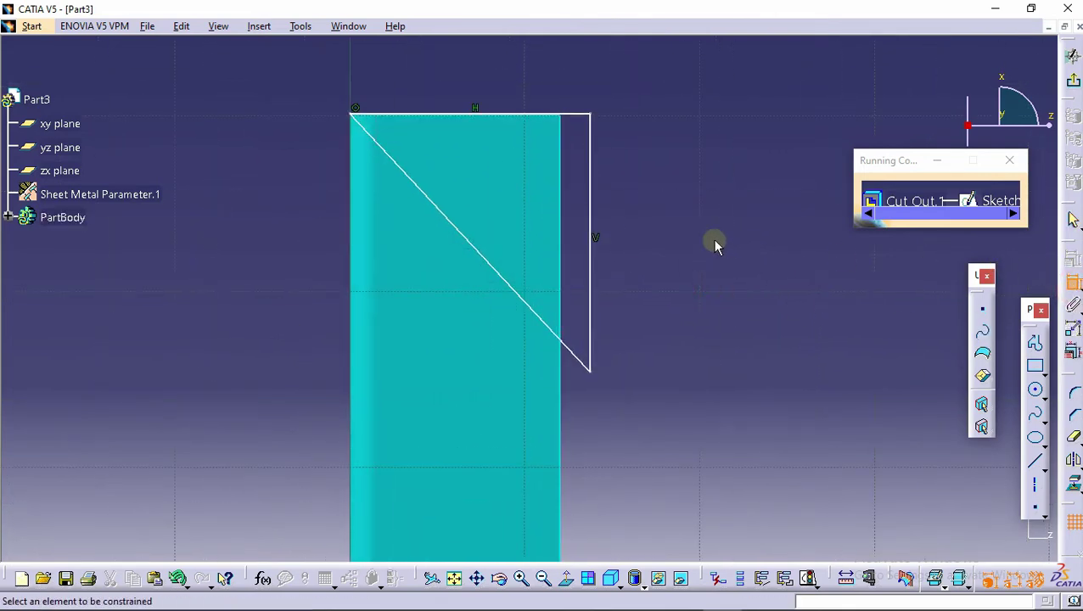
pyautogui.click(591, 202)
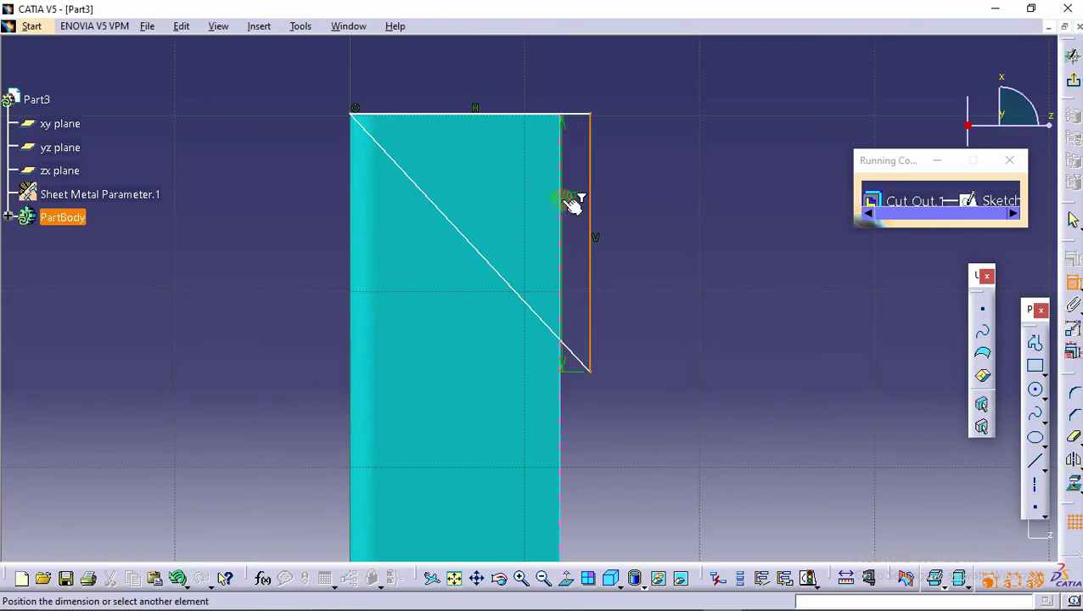
pyautogui.rightClick(679, 214)
pyautogui.click(761, 345)
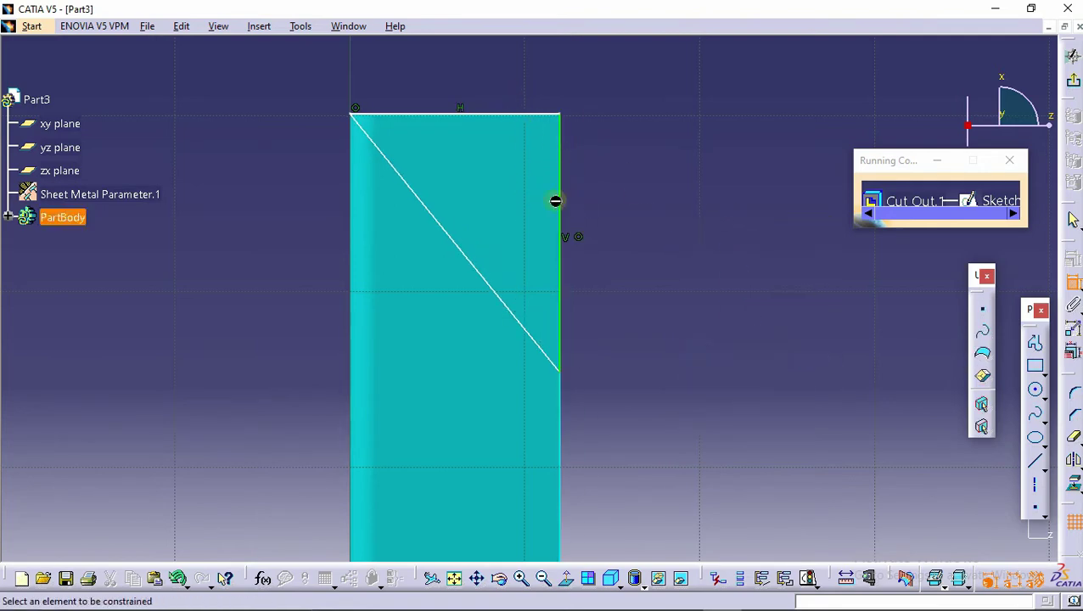
# - Dimension the triangle's vertical side and set its length to 10 mm
pyautogui.click(557, 201)
pyautogui.click(611, 205)
pyautogui.doubleClick(619, 206)
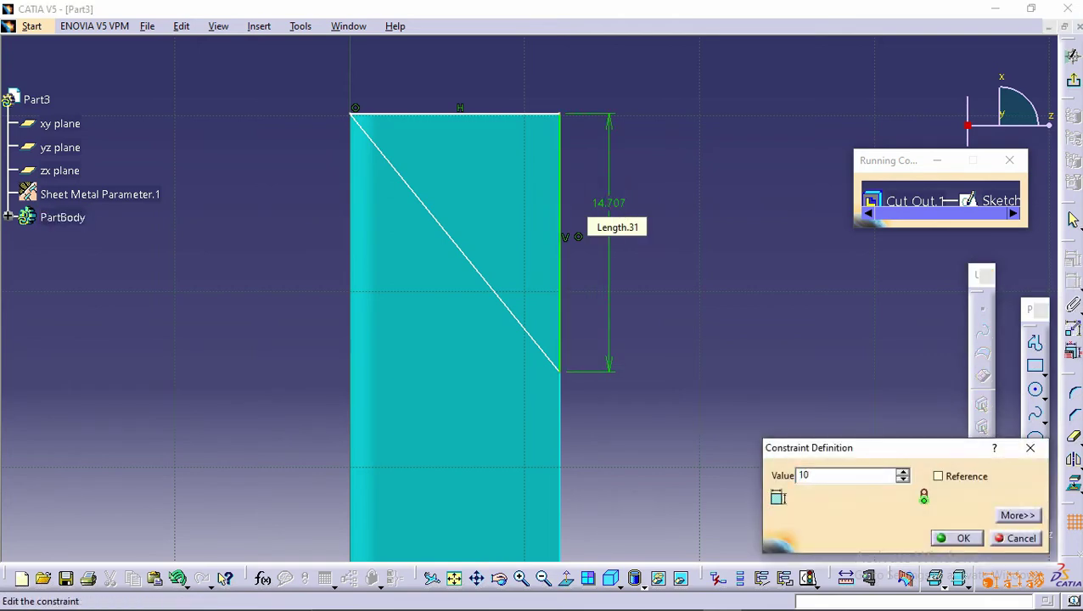
pyautogui.press('Return')
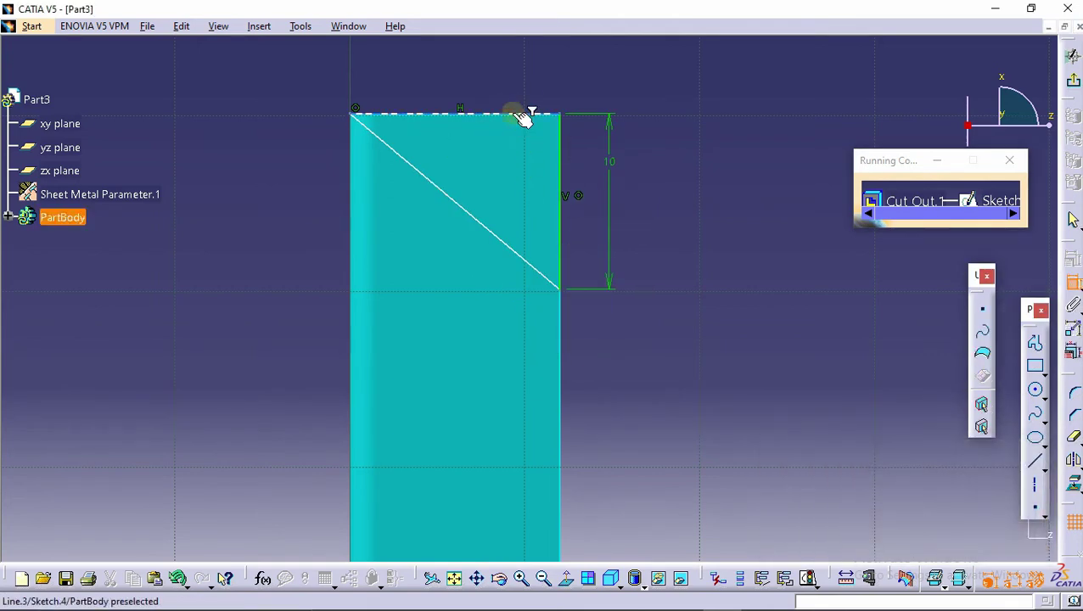
# - Make the triangle's horizontal side coincident with the channel's end edge and exit the sketch
pyautogui.click(516, 113)
pyautogui.moveTo(505, 97)
pyautogui.mouseDown(button='middle')
pyautogui.moveTo(481, 109)
pyautogui.moveTo(477, 85)
pyautogui.mouseUp(button='middle')
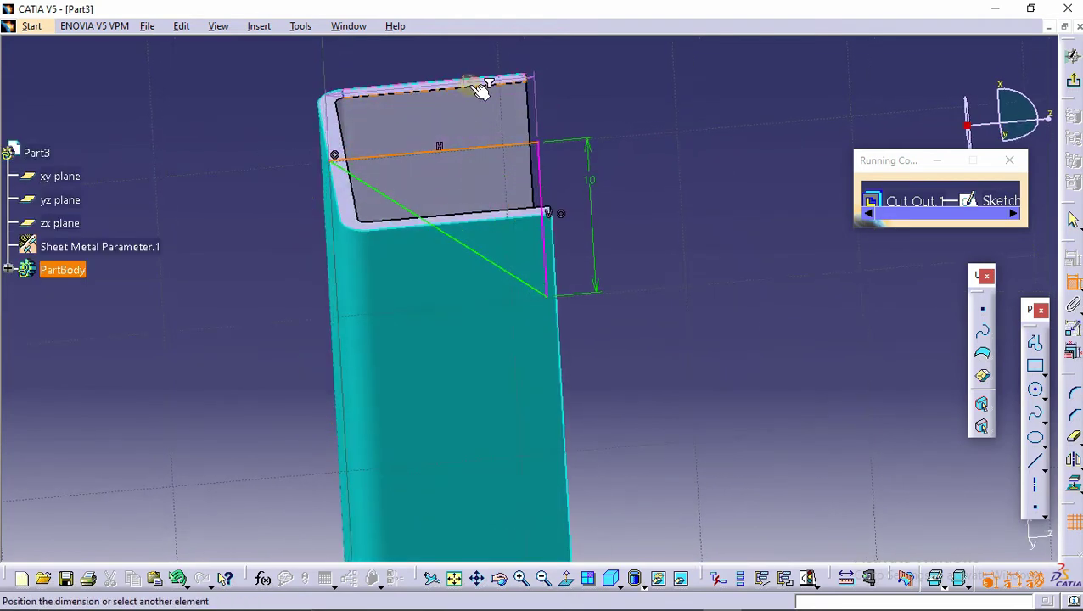
pyautogui.click(485, 93)
pyautogui.rightClick(650, 150)
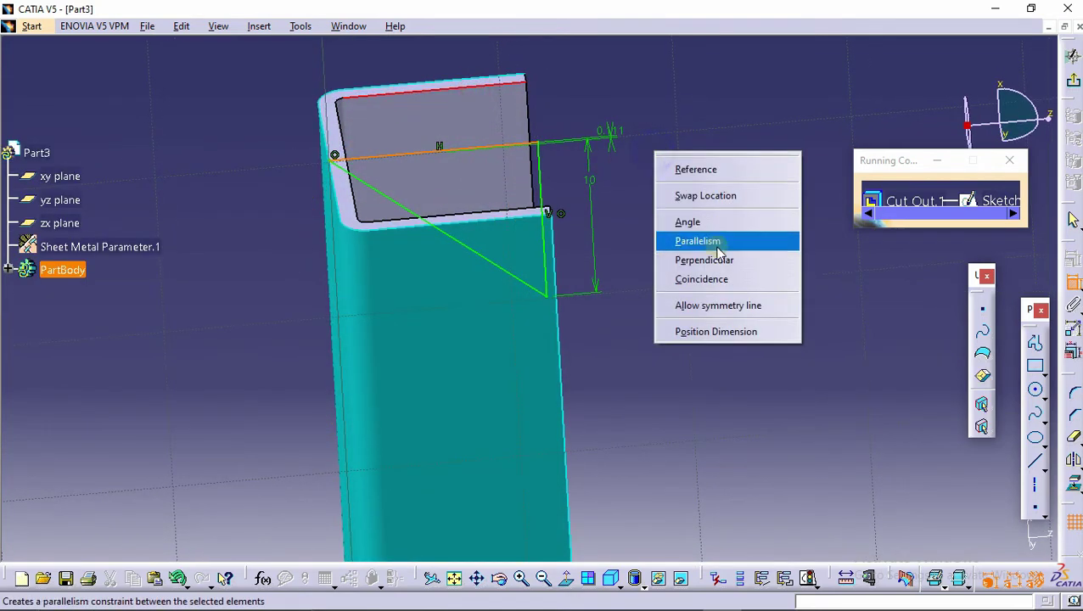
pyautogui.click(728, 279)
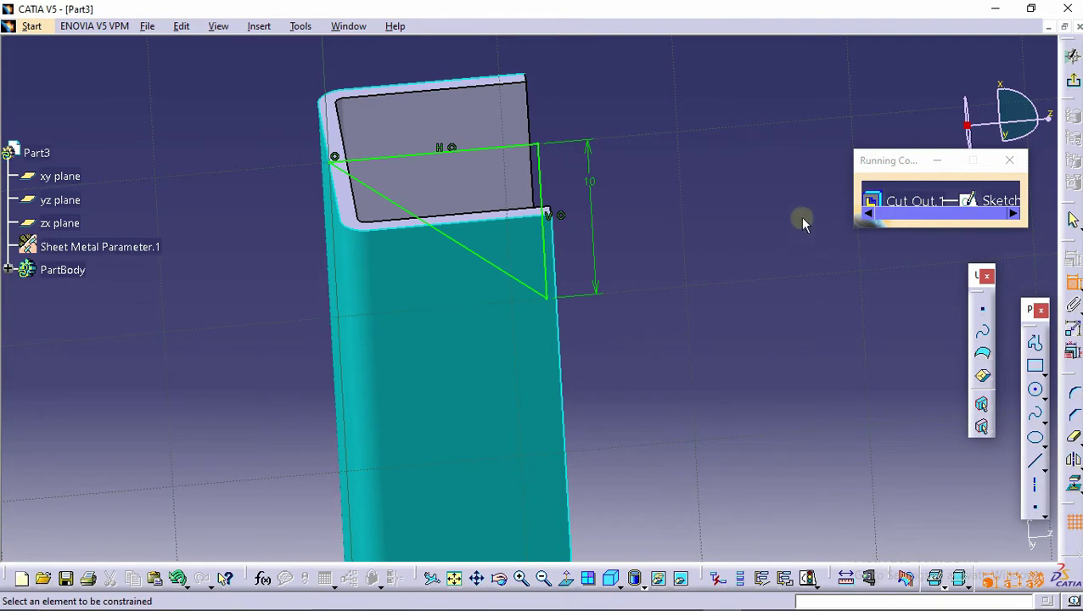
pyautogui.click(1073, 56)
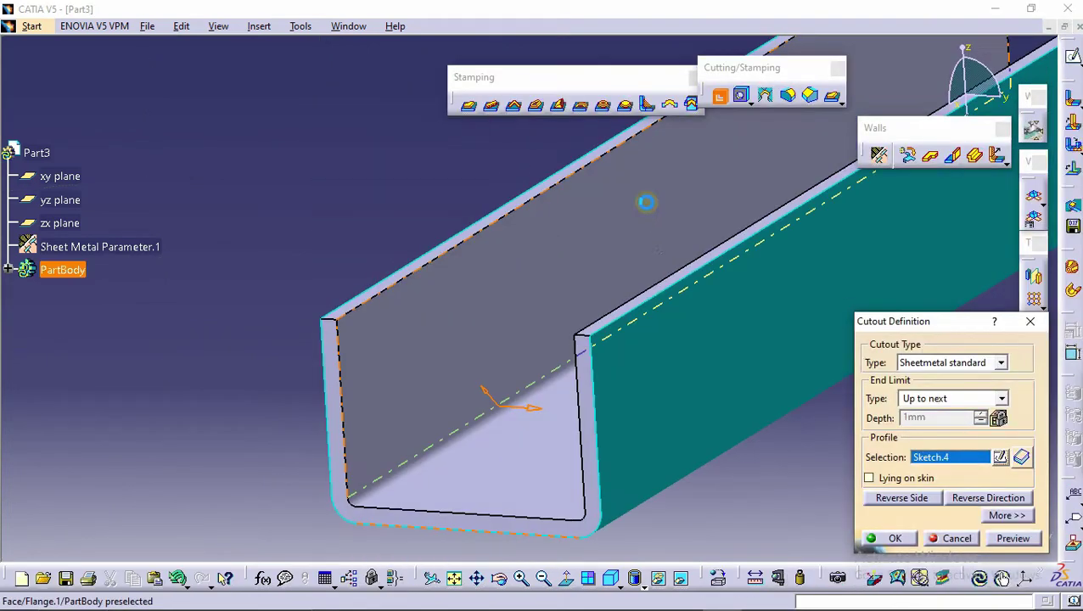
# - Preview the cutout from the triangular profile with the Up to next end limit
pyautogui.moveTo(646, 202); pyautogui.dragTo(590, 213, button='middle')
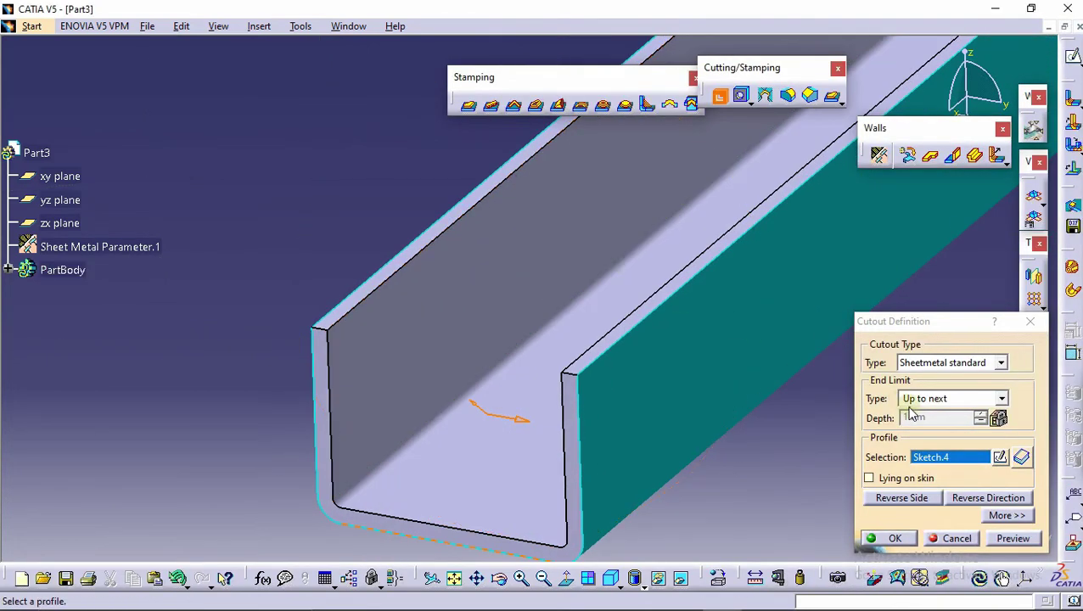
pyautogui.click(1014, 540)
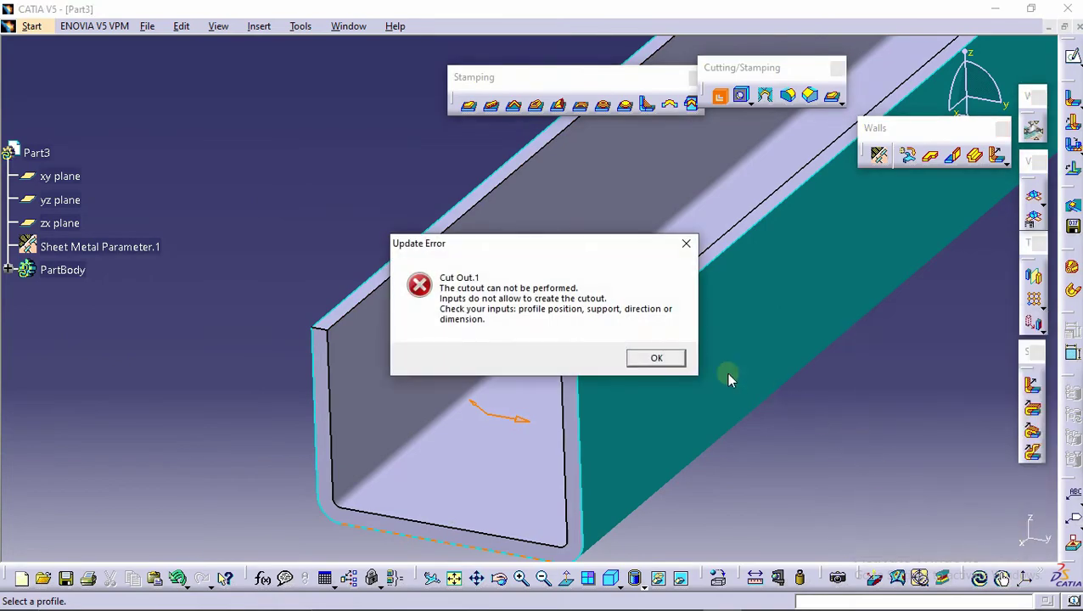
pyautogui.click(658, 355)
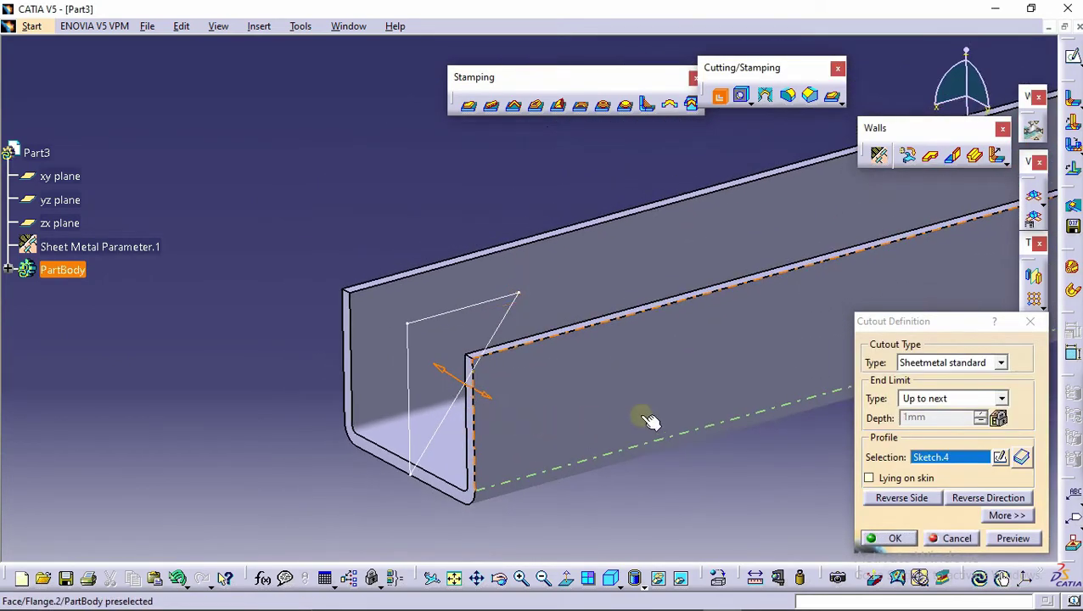
# - Try to preview the cutout with the flange's outer face as the profile
pyautogui.moveTo(445, 374); pyautogui.dragTo(483, 397, button='middle')
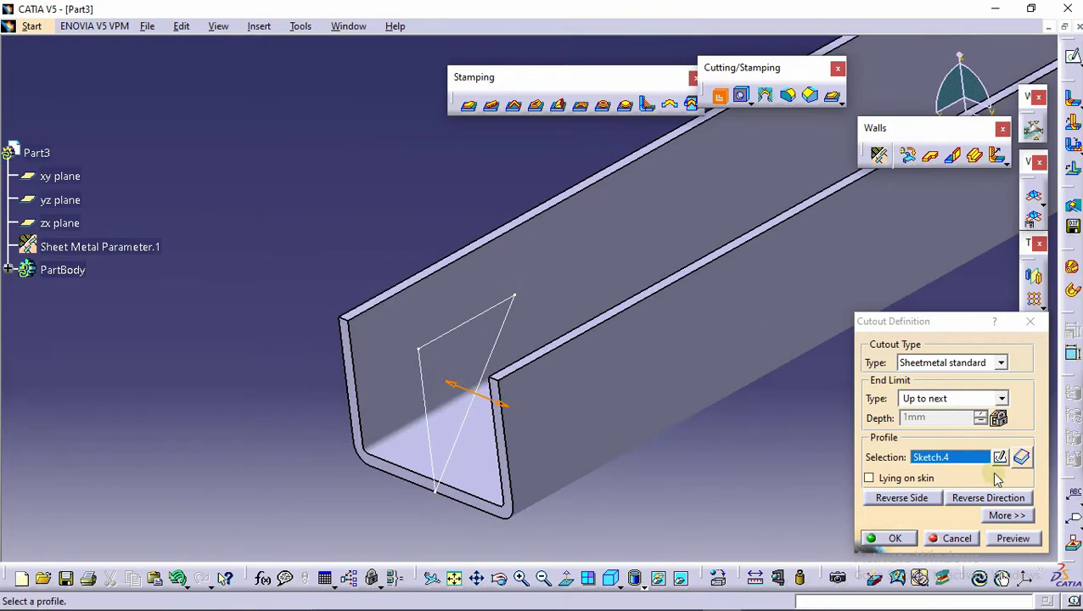
pyautogui.click(615, 373)
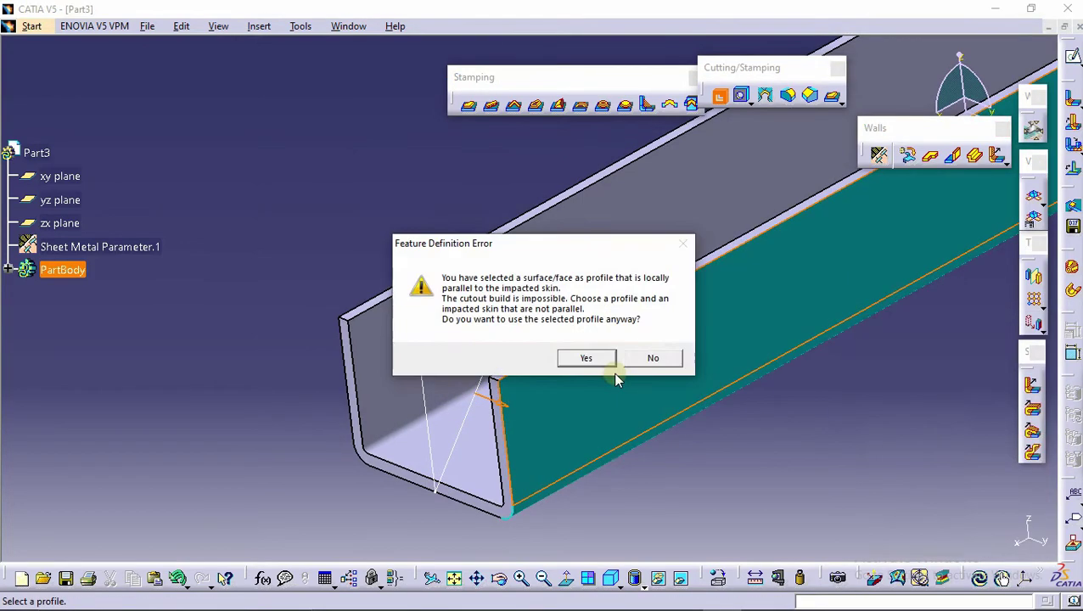
pyautogui.click(606, 363)
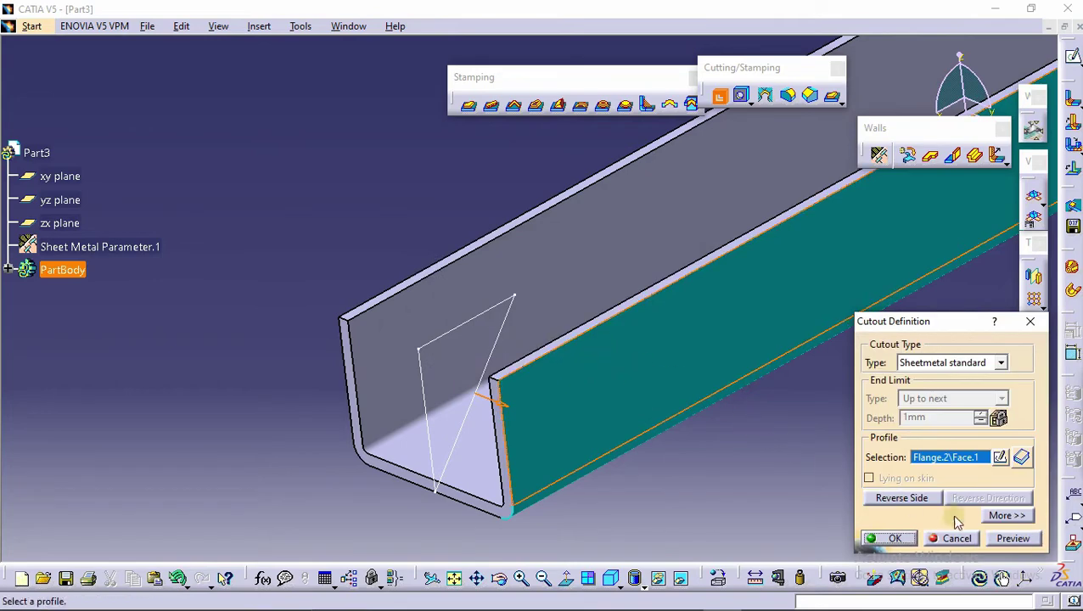
pyautogui.click(1014, 538)
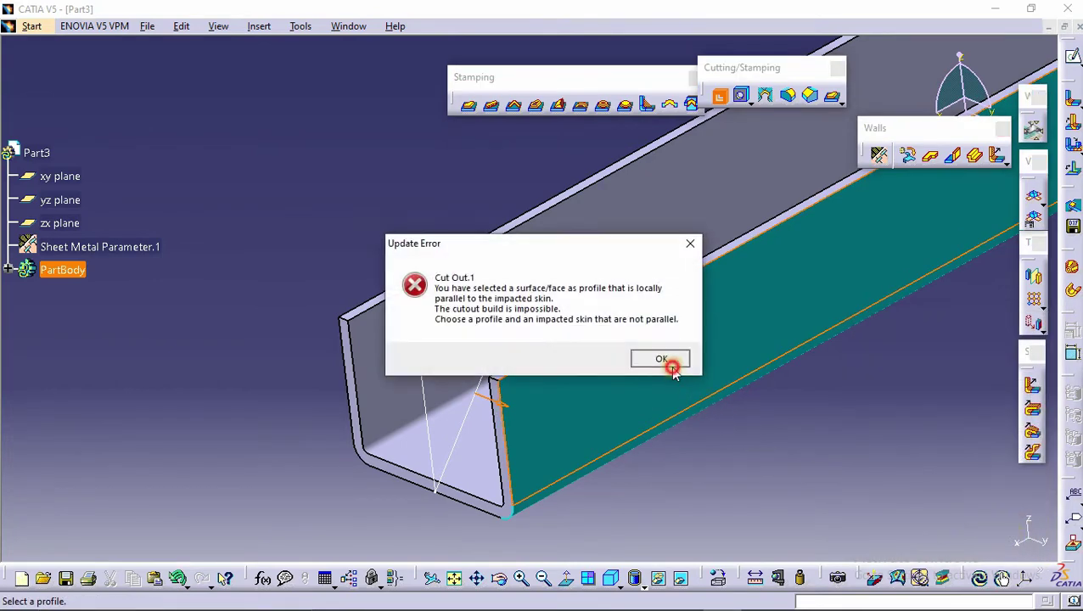
pyautogui.click(661, 360)
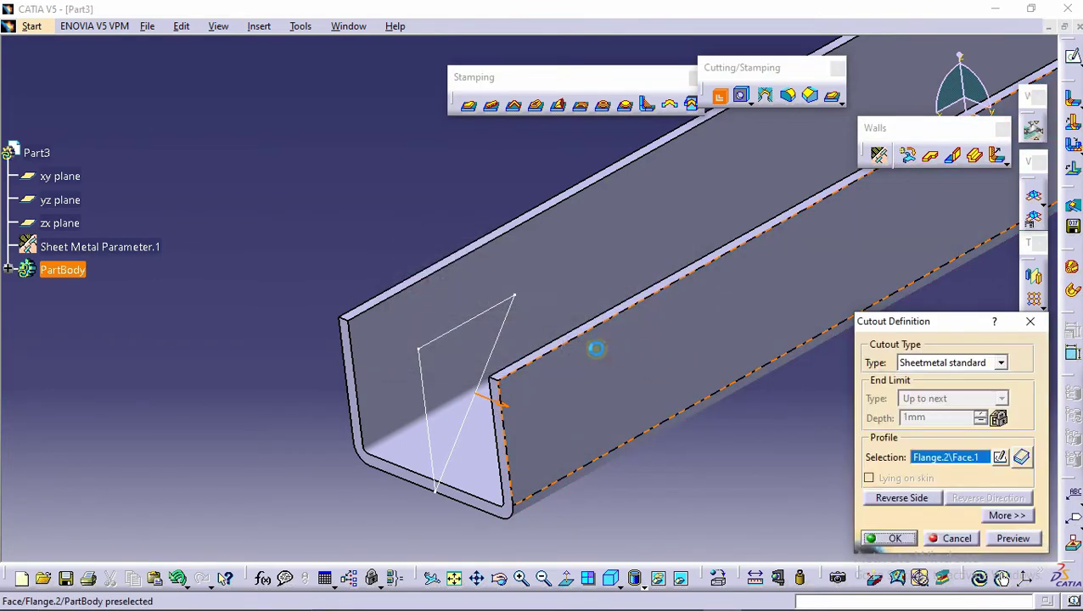
pyautogui.click(1002, 458)
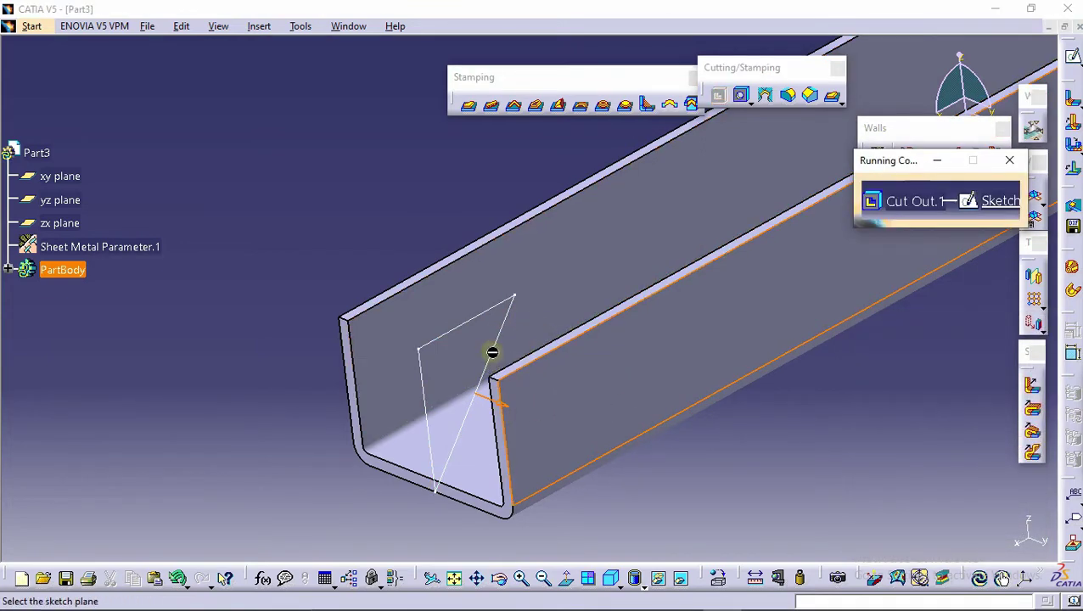
pyautogui.click(537, 369)
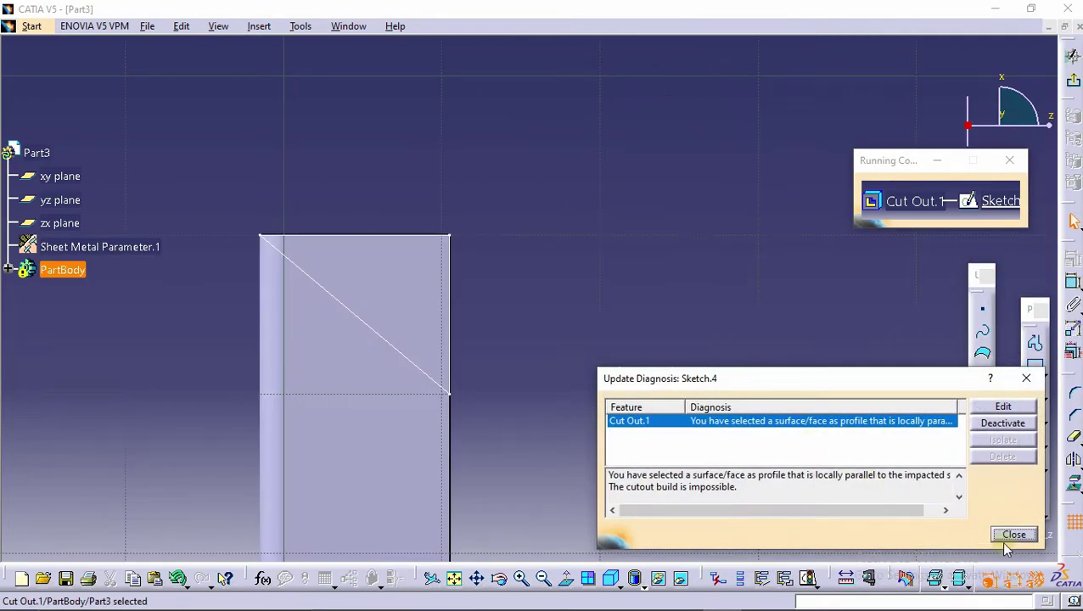
pyautogui.click(1014, 535)
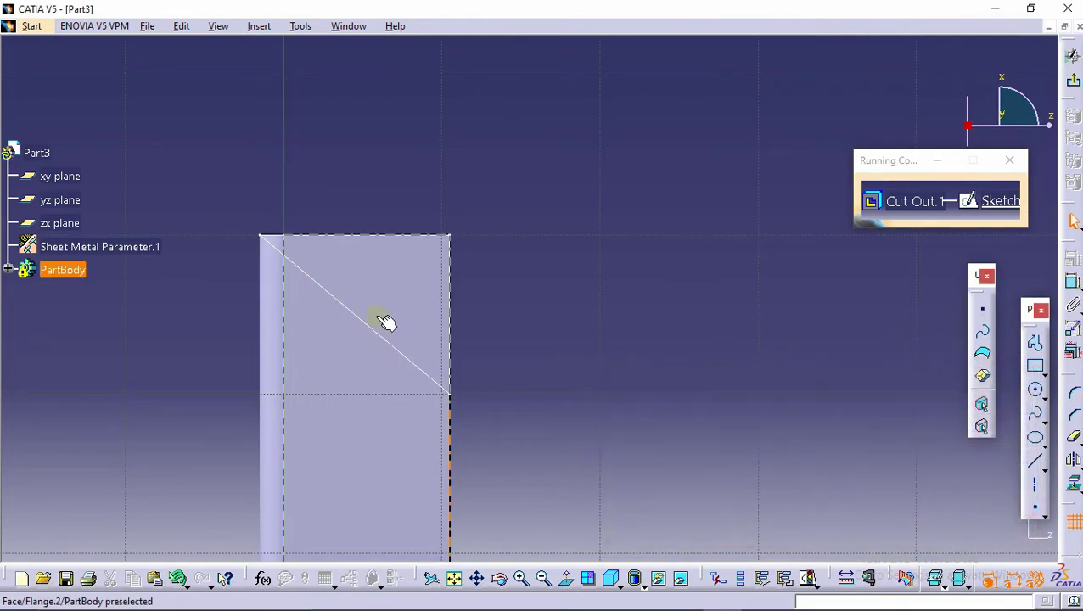
pyautogui.click(373, 326)
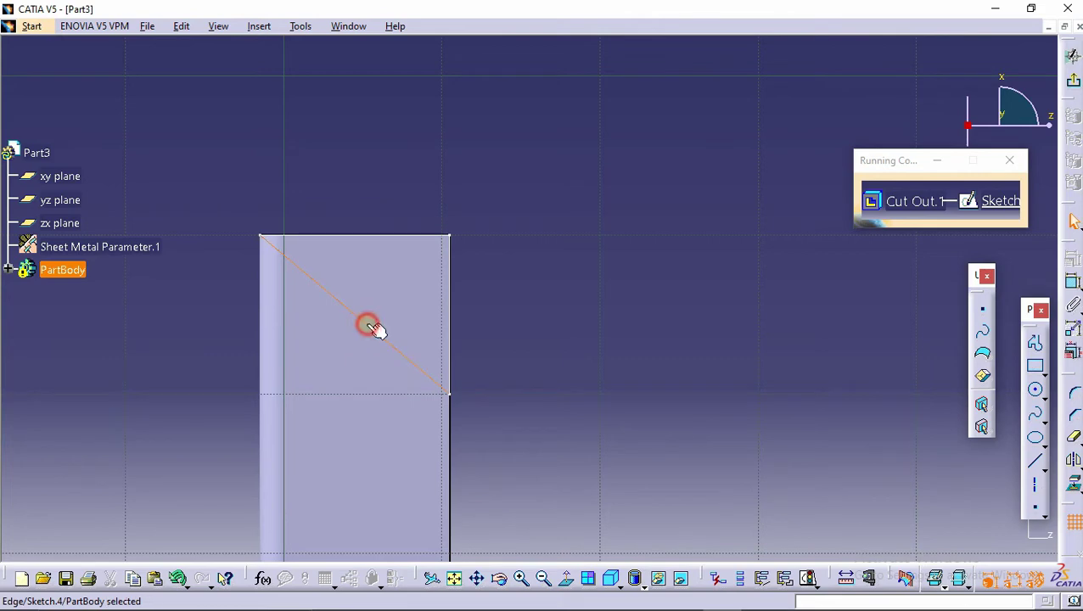
pyautogui.click(1073, 56)
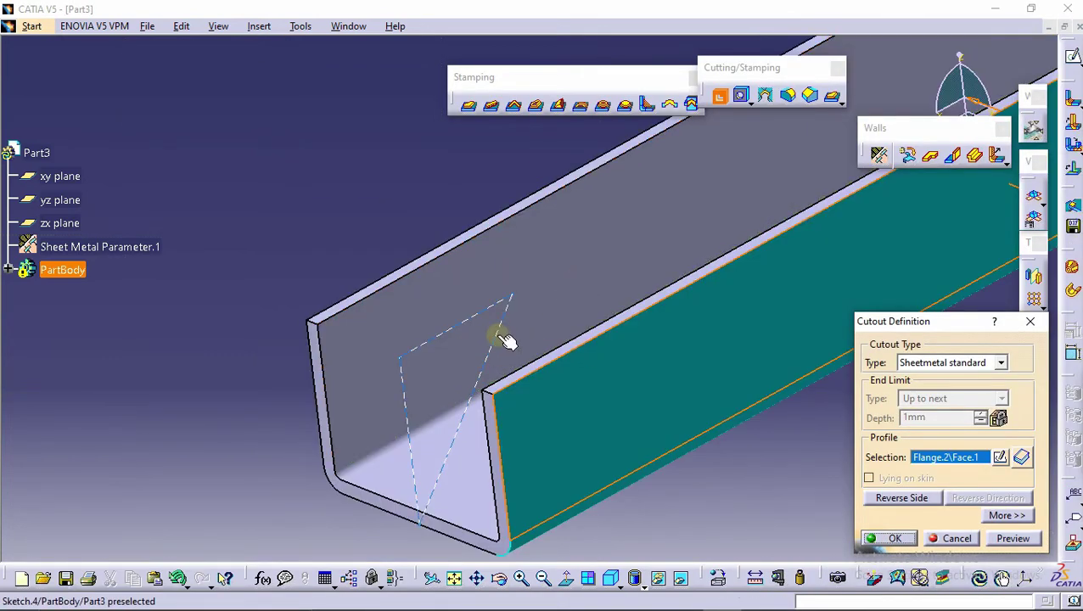
# - Reselect the triangular sketch as the cutout profile and delete the coincidence constraint at its pointed corner by the base wall
pyautogui.click(506, 340)
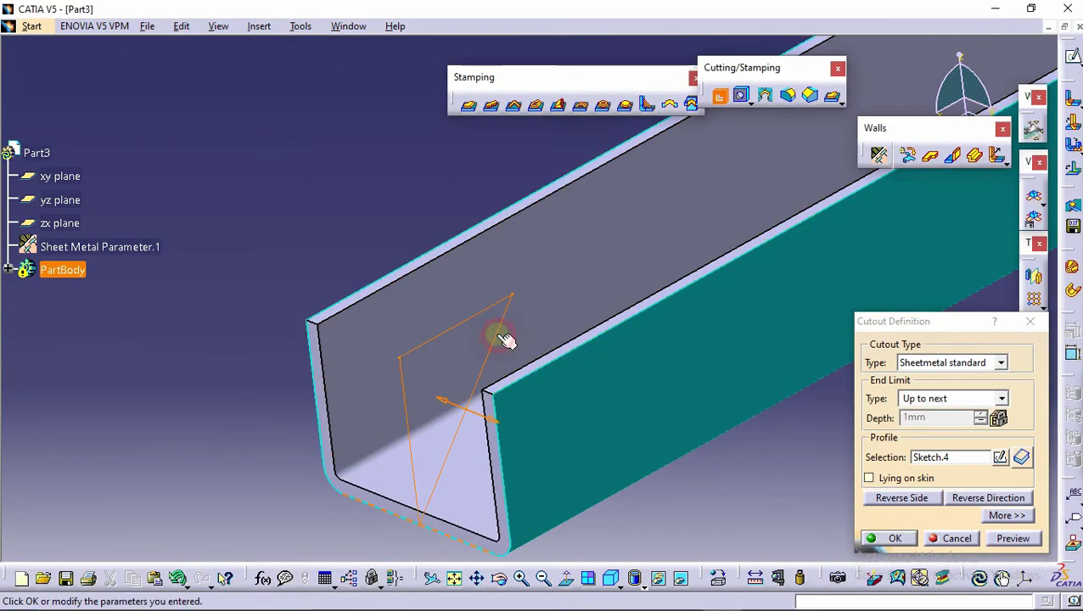
pyautogui.click(1000, 458)
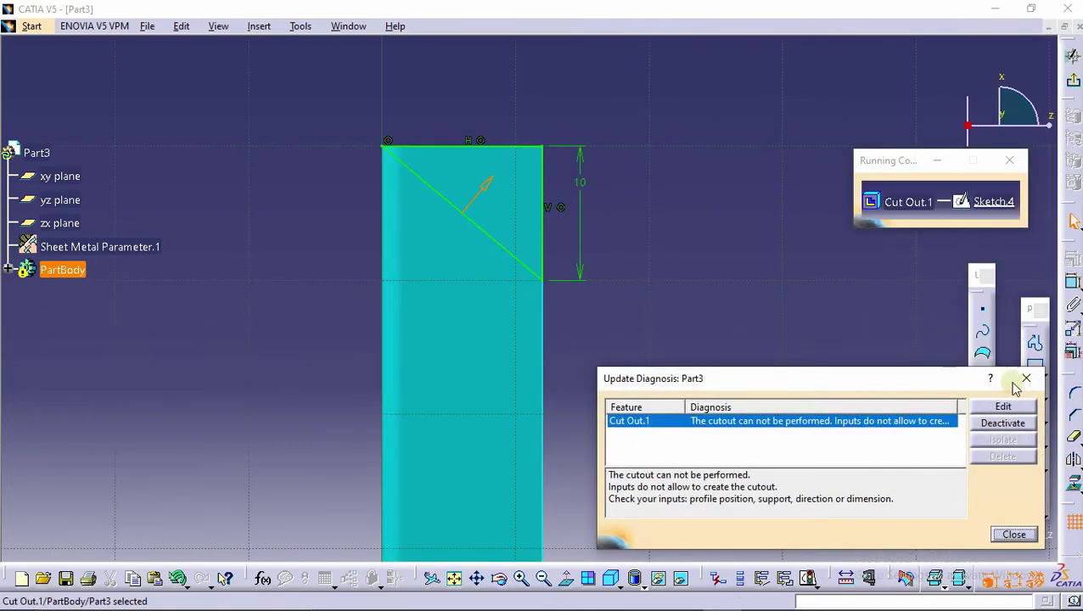
pyautogui.click(1015, 534)
pyautogui.moveTo(386, 149)
pyautogui.mouseDown(button='middle')
pyautogui.moveTo(431, 248)
pyautogui.moveTo(371, 168)
pyautogui.mouseUp(button='middle')
pyautogui.click(312, 178)
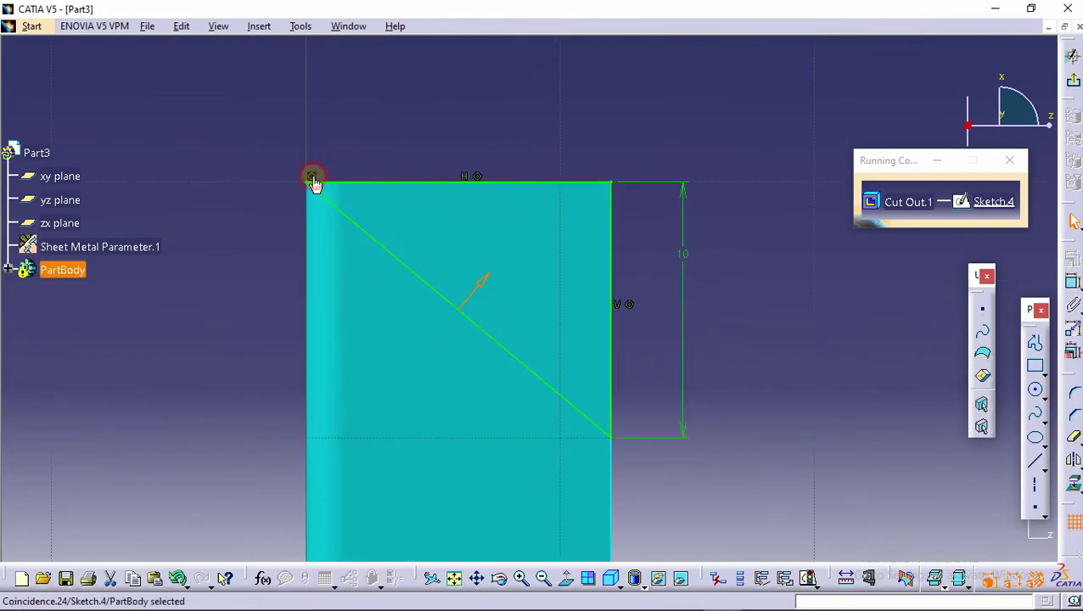
pyautogui.press('Delete')
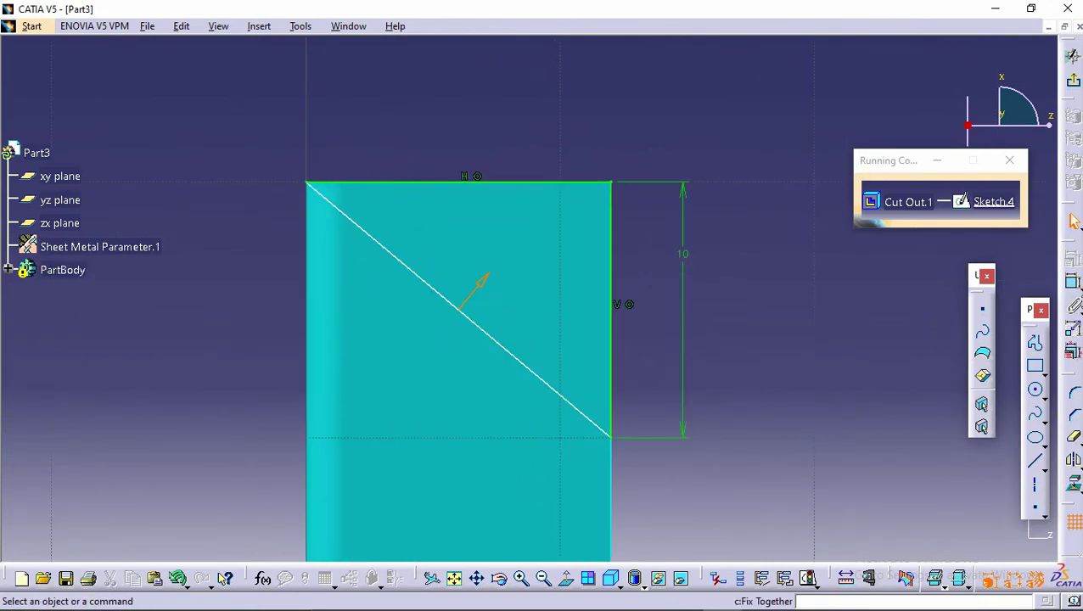
# - Make the triangle's freed corner coincident with the line where the flange meets its bend
pyautogui.click(1073, 282)
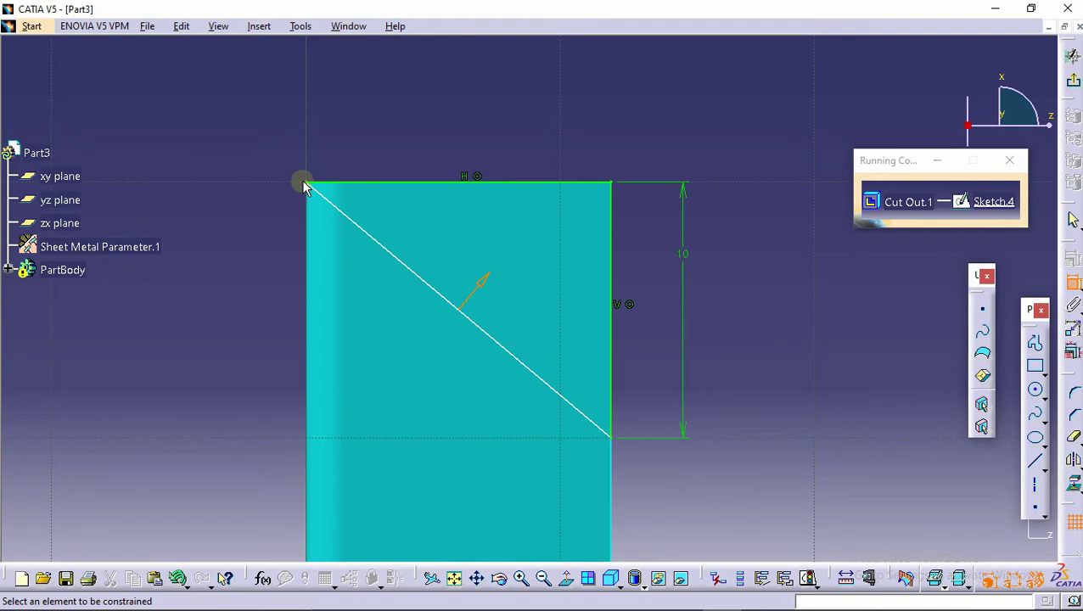
pyautogui.click(355, 202)
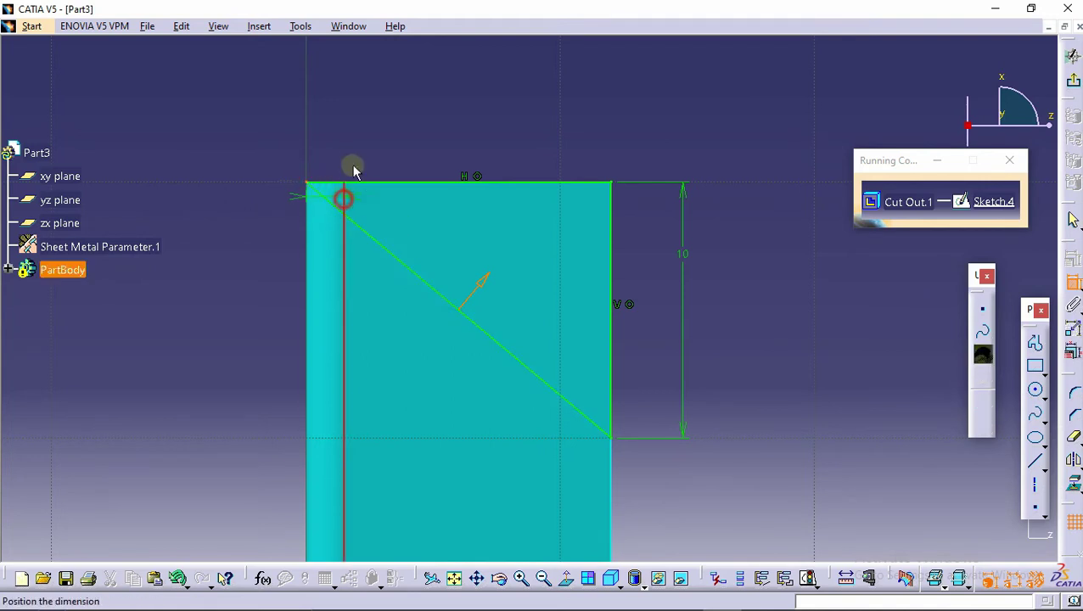
pyautogui.rightClick(363, 139)
pyautogui.click(411, 209)
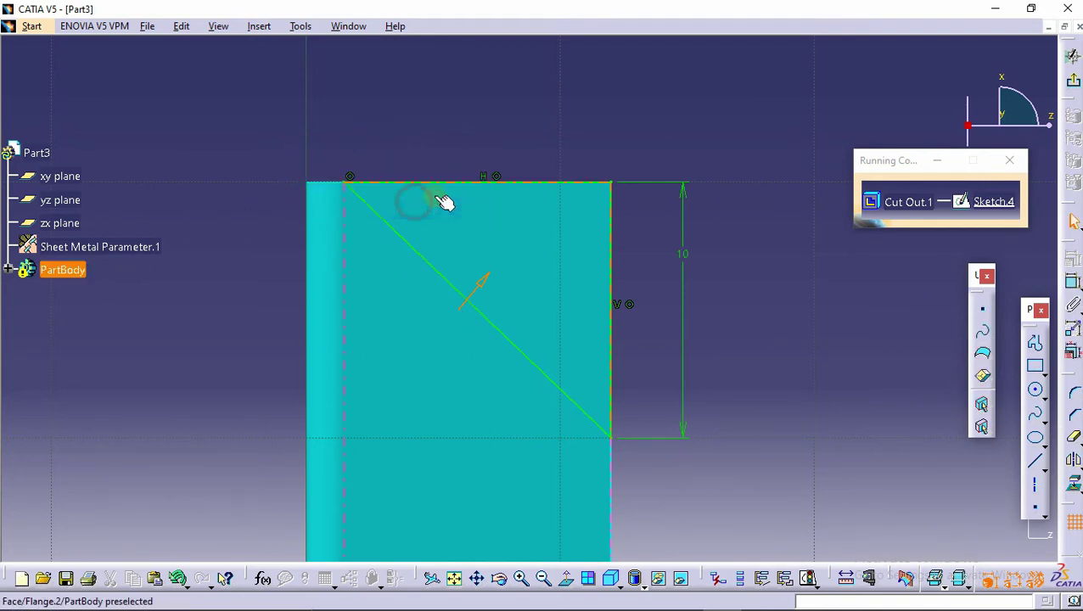
# - Exit the sketch and create the Sheetmetal standard cutout through both flanges with the Up to next end limit
pyautogui.click(1074, 56)
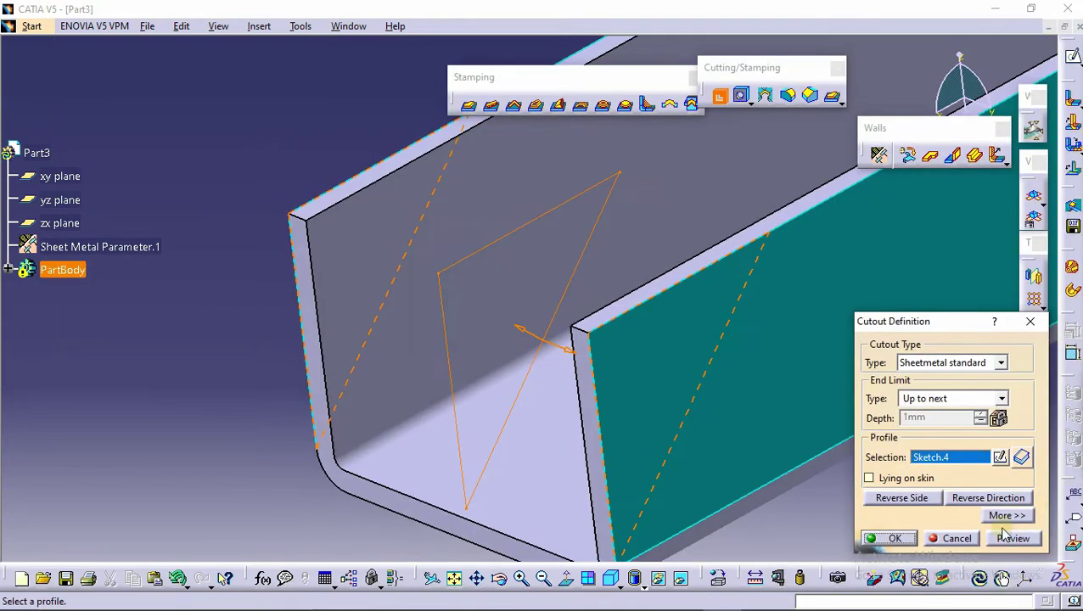
pyautogui.click(1005, 536)
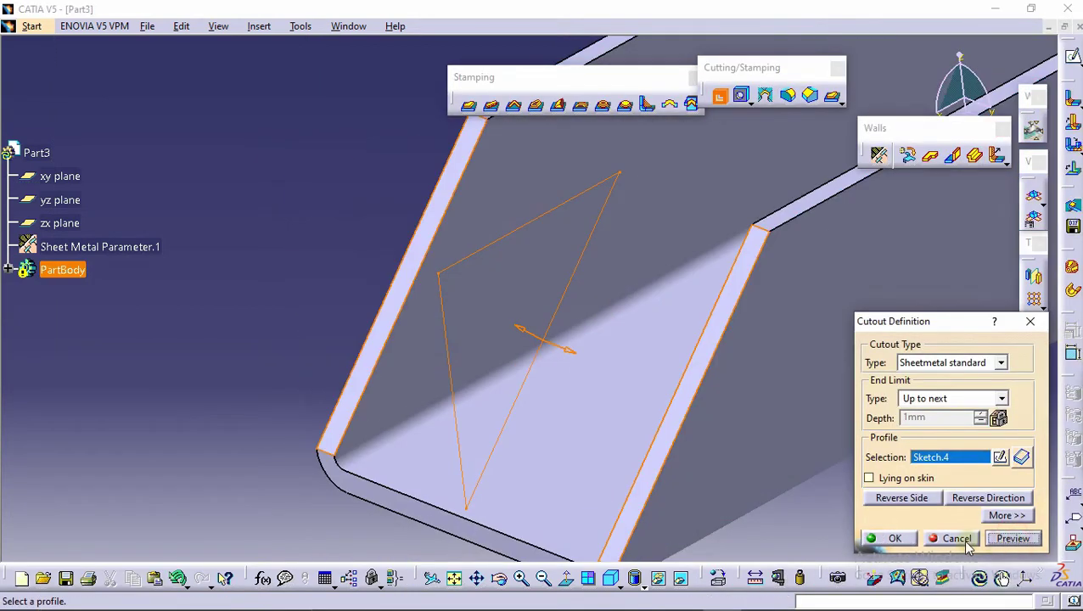
pyautogui.click(895, 540)
# - Start a wall extrusion and open its profile sketch on the flange's narrow top face, viewed from above at the uncut end
pyautogui.moveTo(237, 234); pyautogui.dragTo(550, 260, button='middle')
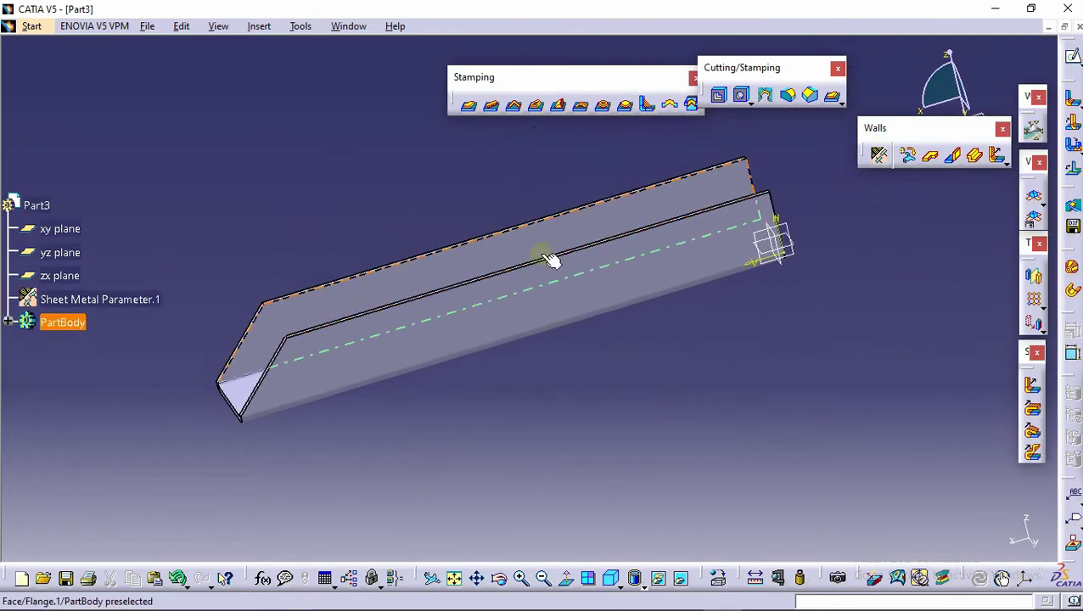
pyautogui.click(976, 164)
pyautogui.moveTo(559, 237); pyautogui.dragTo(741, 350, button='middle')
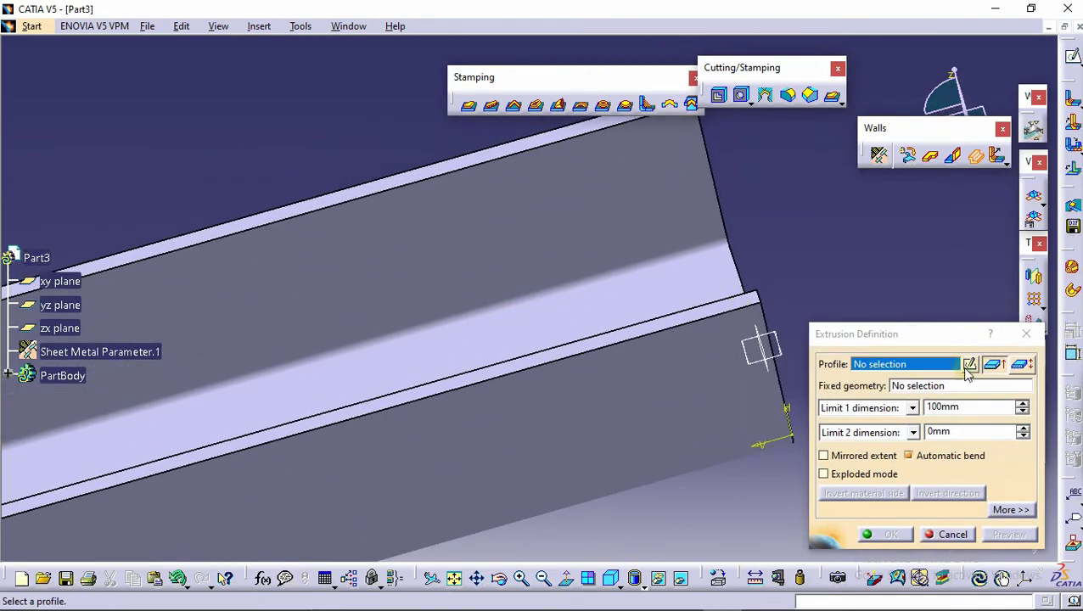
pyautogui.click(969, 367)
pyautogui.click(701, 303)
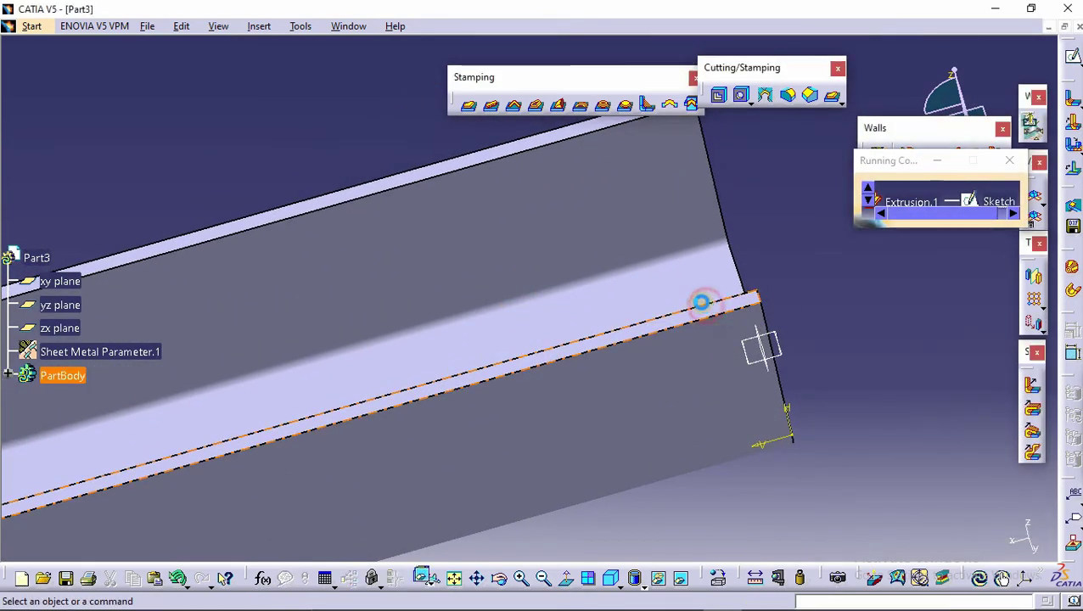
pyautogui.moveTo(712, 280)
pyautogui.mouseDown(button='middle')
pyautogui.moveTo(724, 246)
pyautogui.moveTo(663, 503)
pyautogui.mouseUp(button='middle')
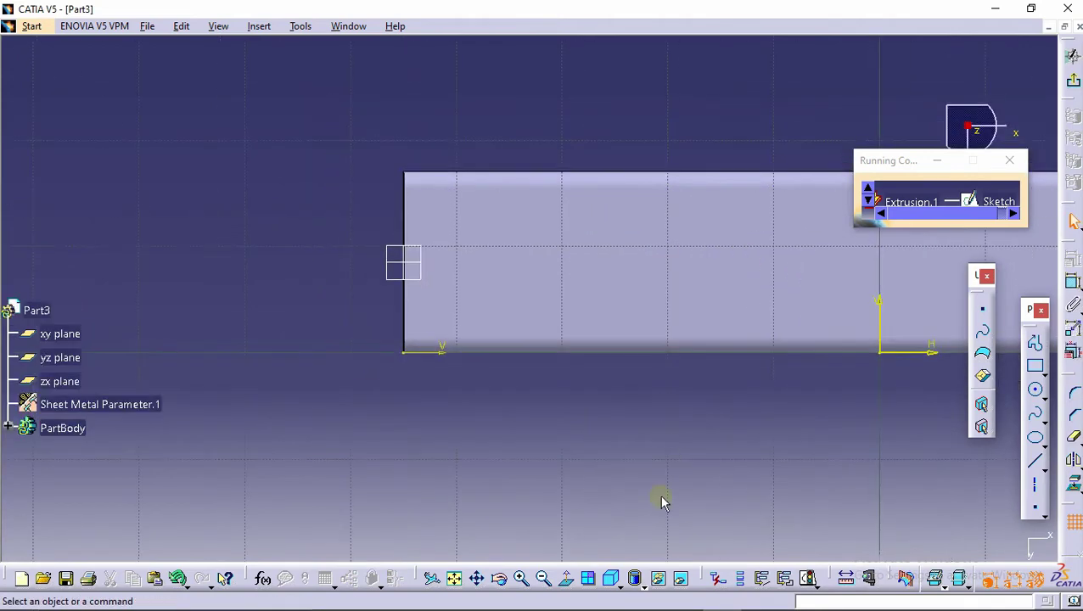
pyautogui.click(561, 579)
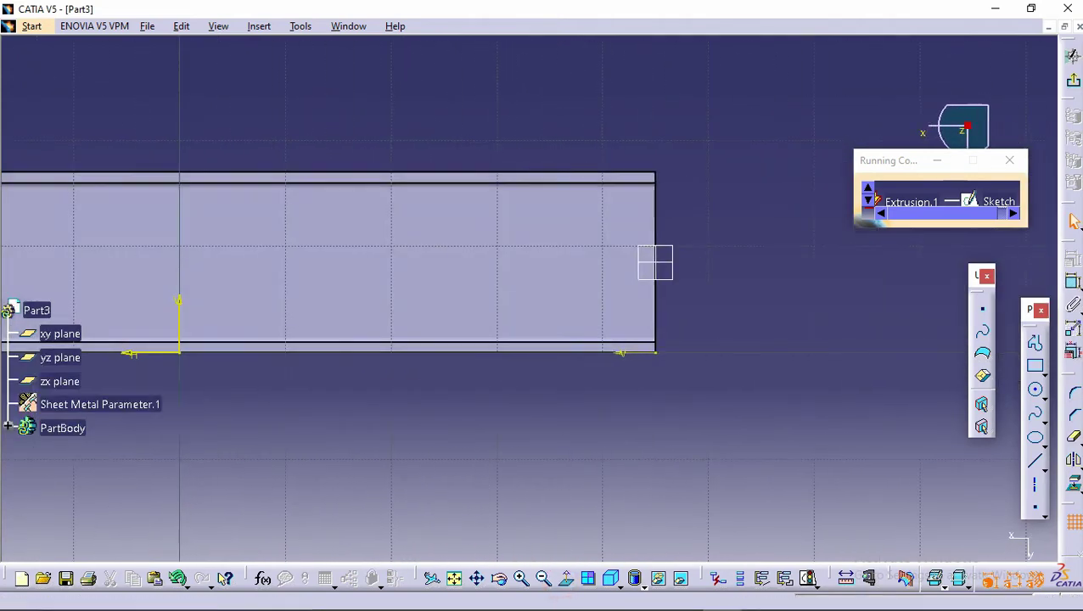
# - Draw a horizontal line outward from the flange's outer end corner, in line with its outer face
pyautogui.click(1036, 461)
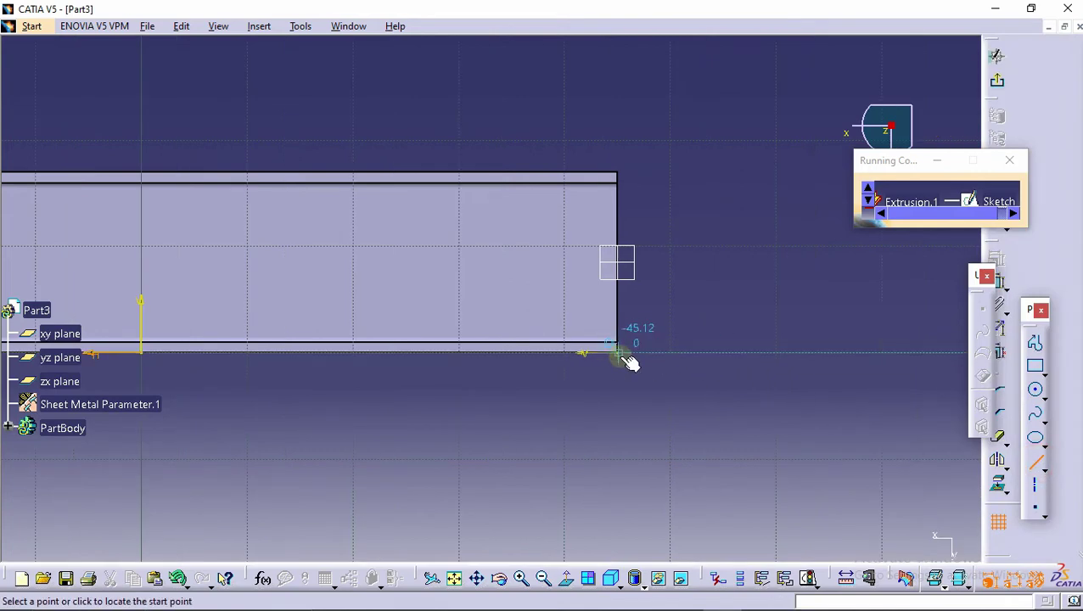
pyautogui.click(628, 355)
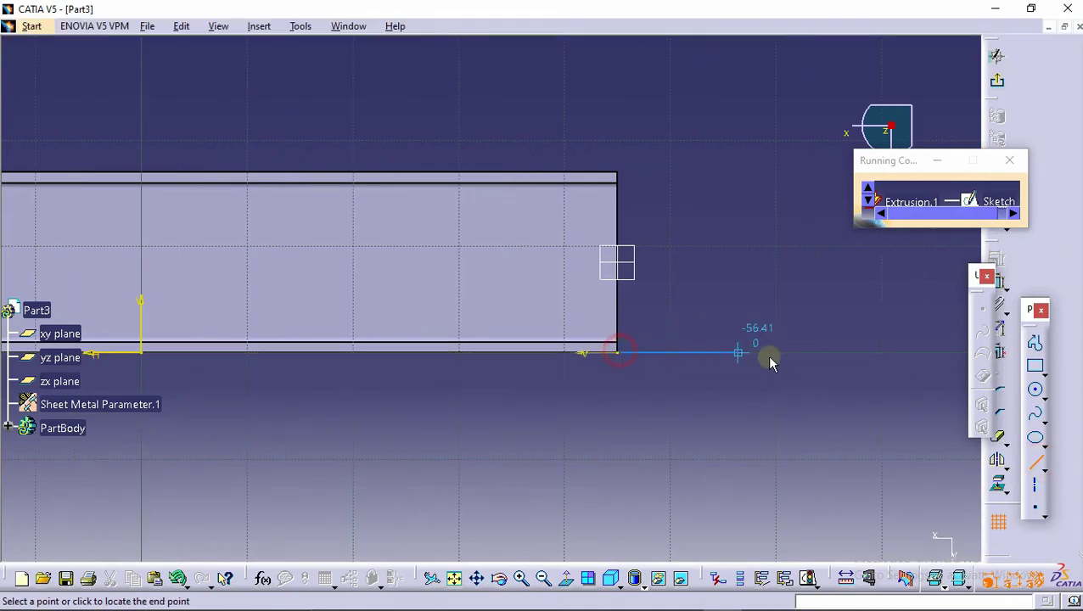
pyautogui.click(891, 353)
pyautogui.click(811, 415)
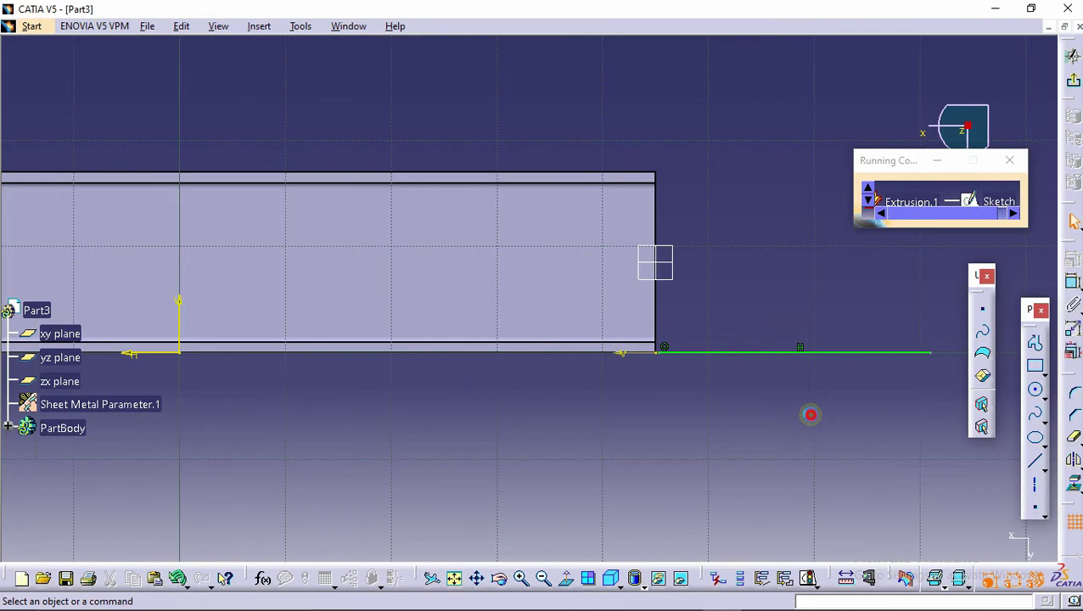
# - Make the line's start coincident with the flange's end edge and exit the sketch
pyautogui.click(1074, 280)
pyautogui.moveTo(645, 305)
pyautogui.mouseDown(button='middle')
pyautogui.moveTo(580, 184)
pyautogui.moveTo(686, 339)
pyautogui.mouseUp(button='middle')
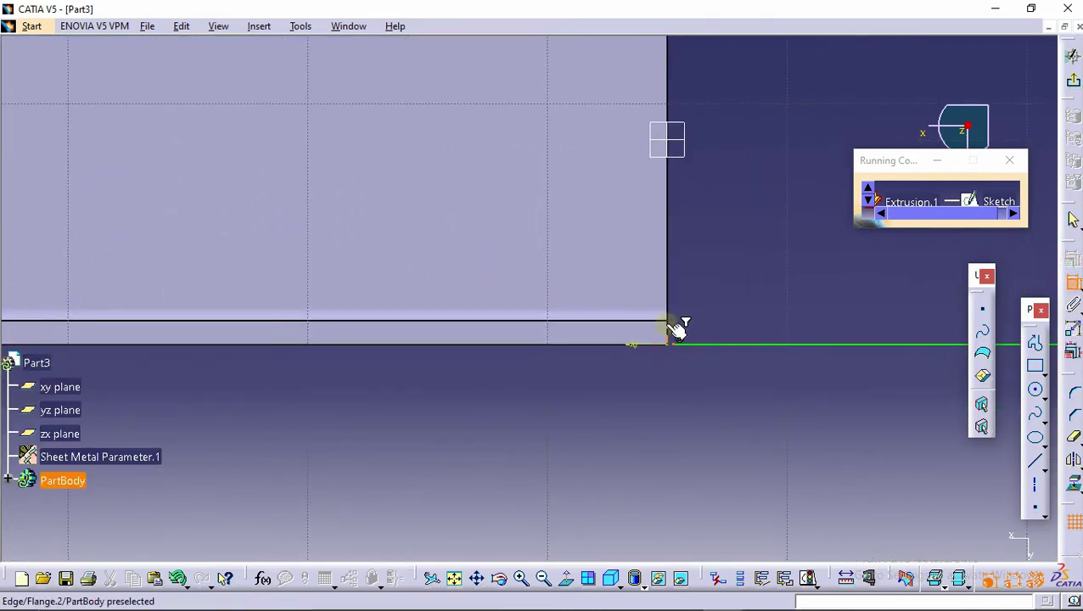
pyautogui.click(677, 329)
pyautogui.rightClick(713, 285)
pyautogui.click(750, 353)
pyautogui.moveTo(653, 226); pyautogui.dragTo(929, 255, button='middle')
pyautogui.click(1073, 79)
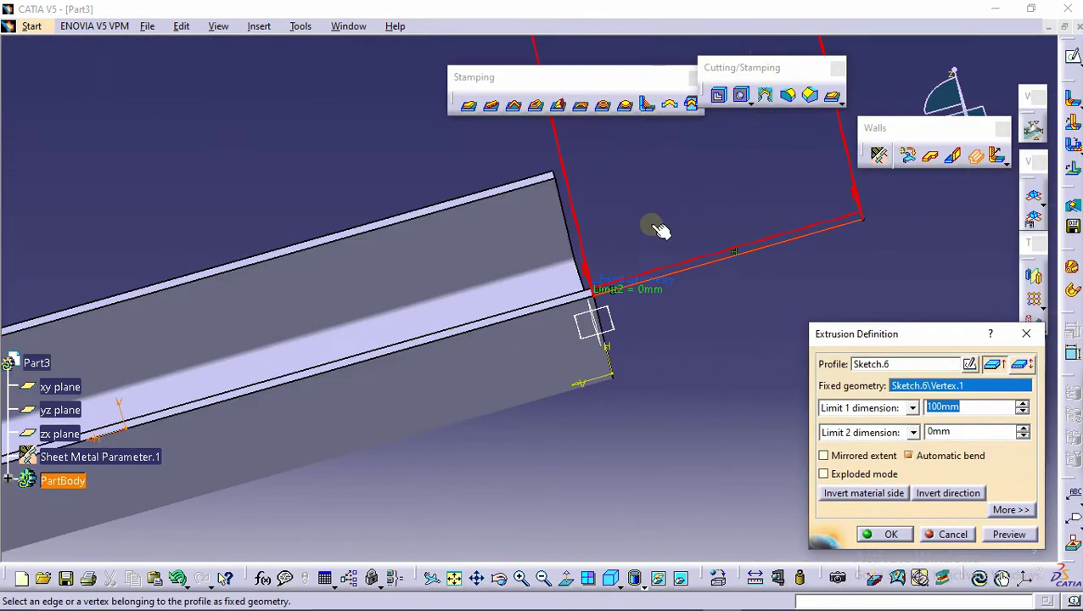
# - Set the extrusion's Limit 1 dimension to -10 mm and create the wall extending the flange
pyautogui.moveTo(662, 230); pyautogui.dragTo(548, 236, button='middle')
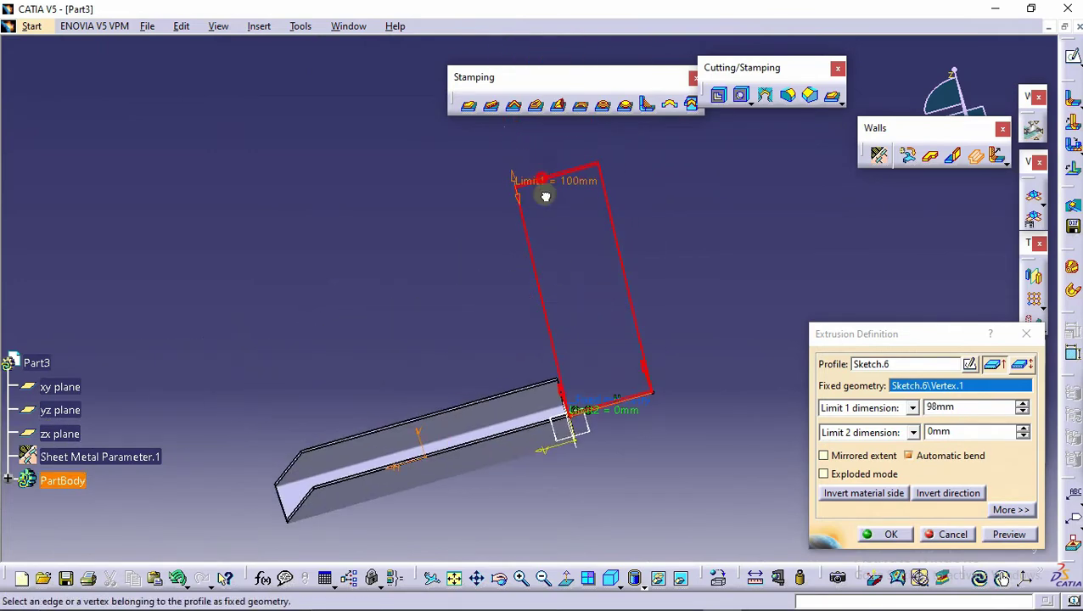
pyautogui.moveTo(545, 197); pyautogui.dragTo(608, 434)
pyautogui.moveTo(617, 450); pyautogui.dragTo(264, 3, button='middle')
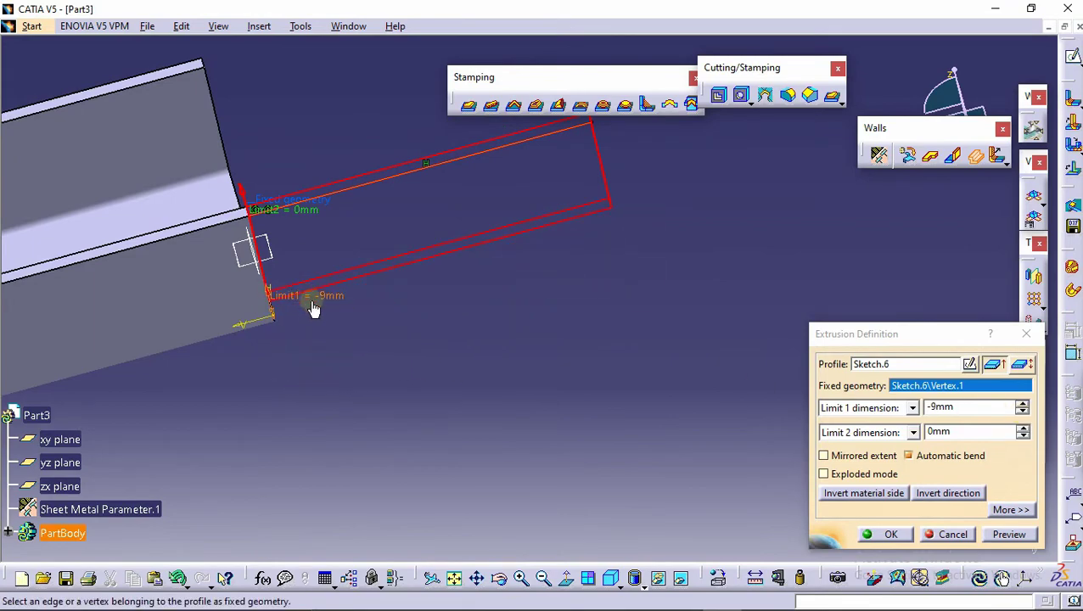
pyautogui.moveTo(312, 309); pyautogui.dragTo(382, 383, button='middle')
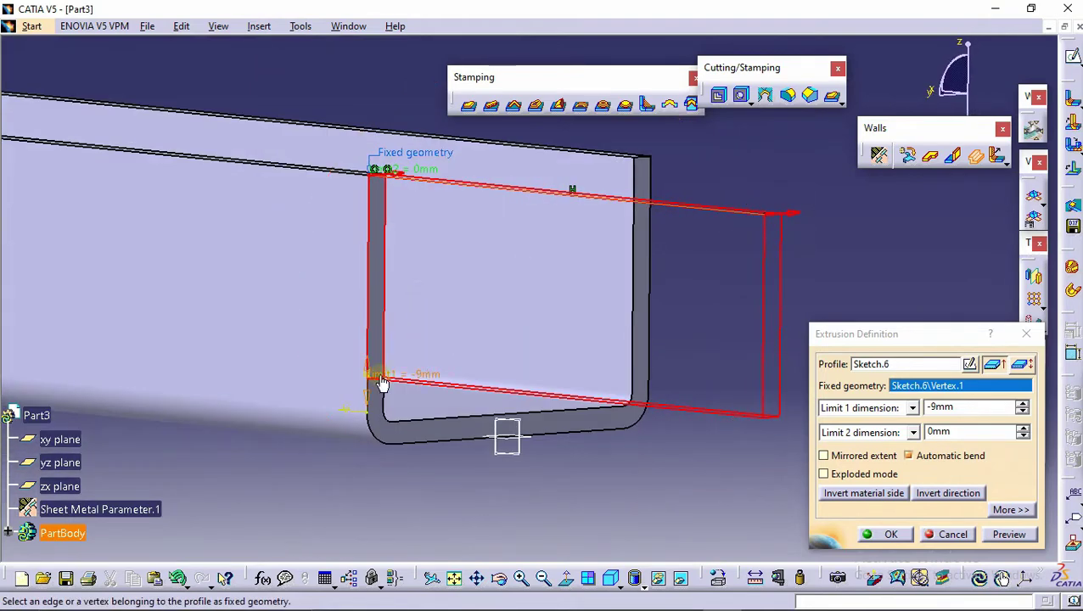
pyautogui.moveTo(388, 395); pyautogui.dragTo(393, 404)
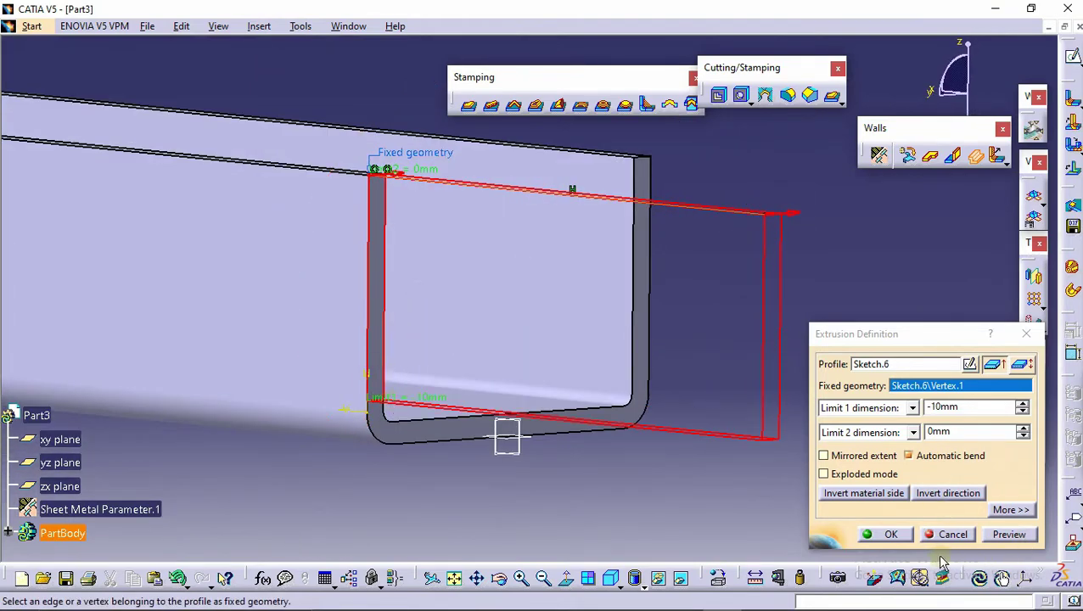
pyautogui.click(888, 534)
# - Start another wall extrusion and open its profile sketch on the narrow top face of the opposite flange
pyautogui.moveTo(875, 370); pyautogui.dragTo(484, 321, button='middle')
pyautogui.click(977, 157)
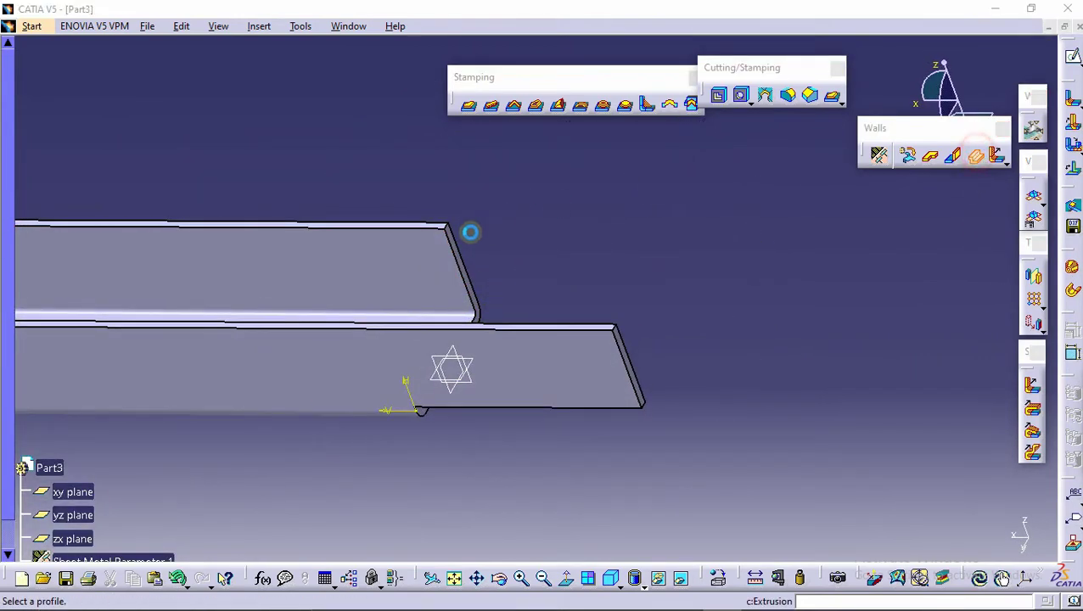
pyautogui.moveTo(472, 233); pyautogui.dragTo(526, 331, button='middle')
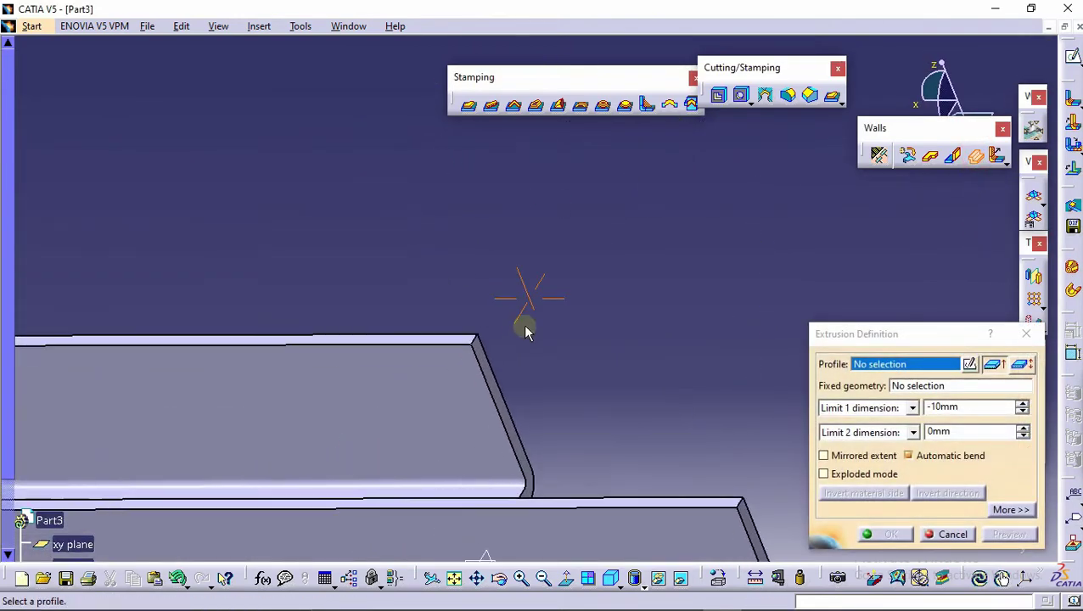
pyautogui.click(970, 364)
pyautogui.click(457, 337)
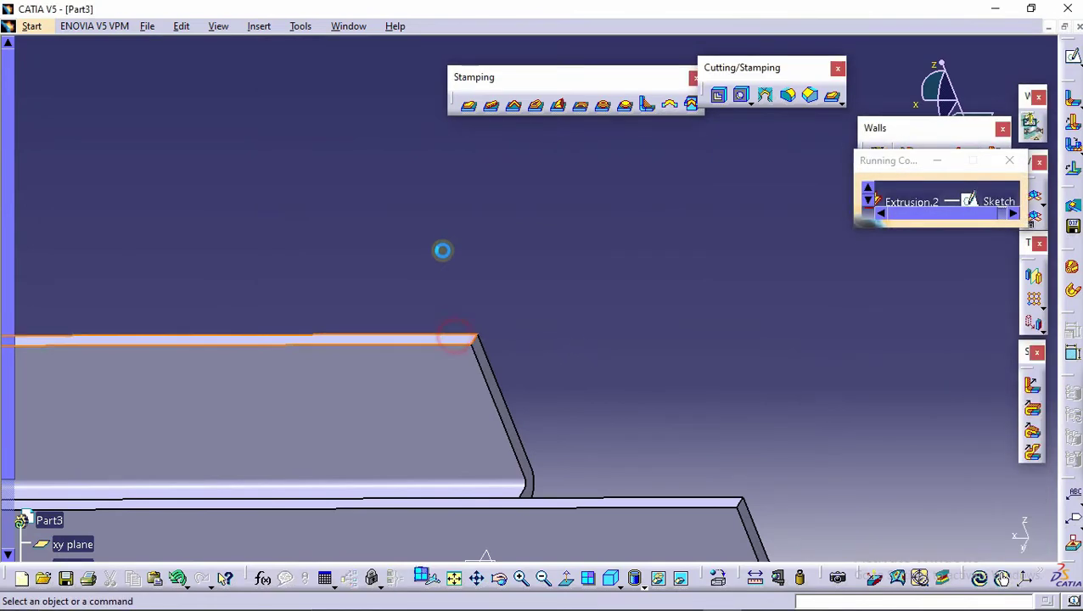
pyautogui.moveTo(444, 244); pyautogui.dragTo(450, 382, button='middle')
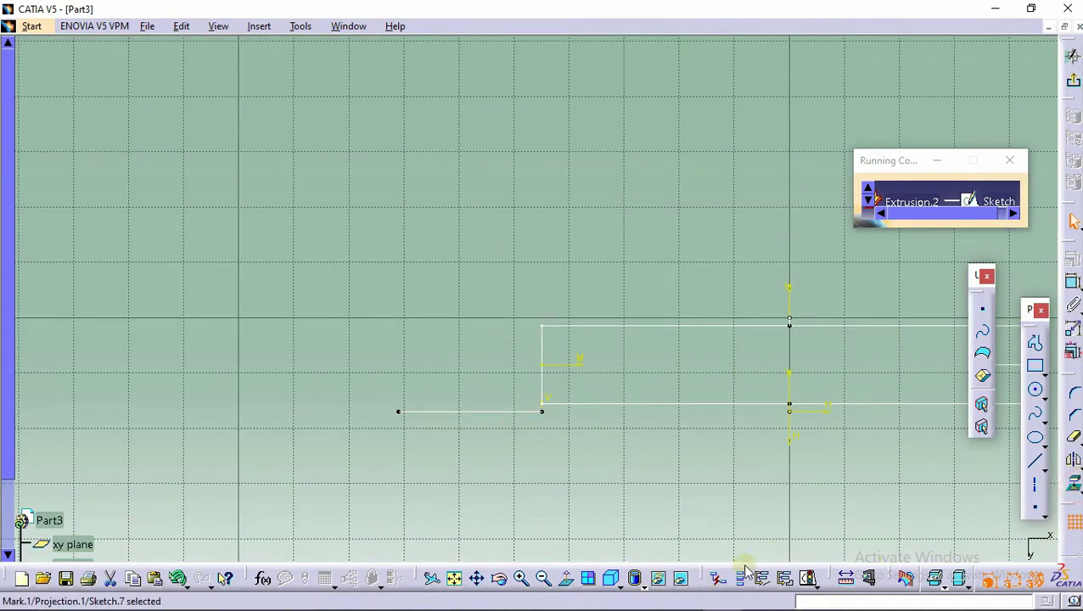
# - Project the first extension's profile line into the sketch and mirror it about the channel's central zx plane
pyautogui.click(682, 578)
pyautogui.moveTo(362, 399); pyautogui.dragTo(561, 440)
pyautogui.click(1074, 461)
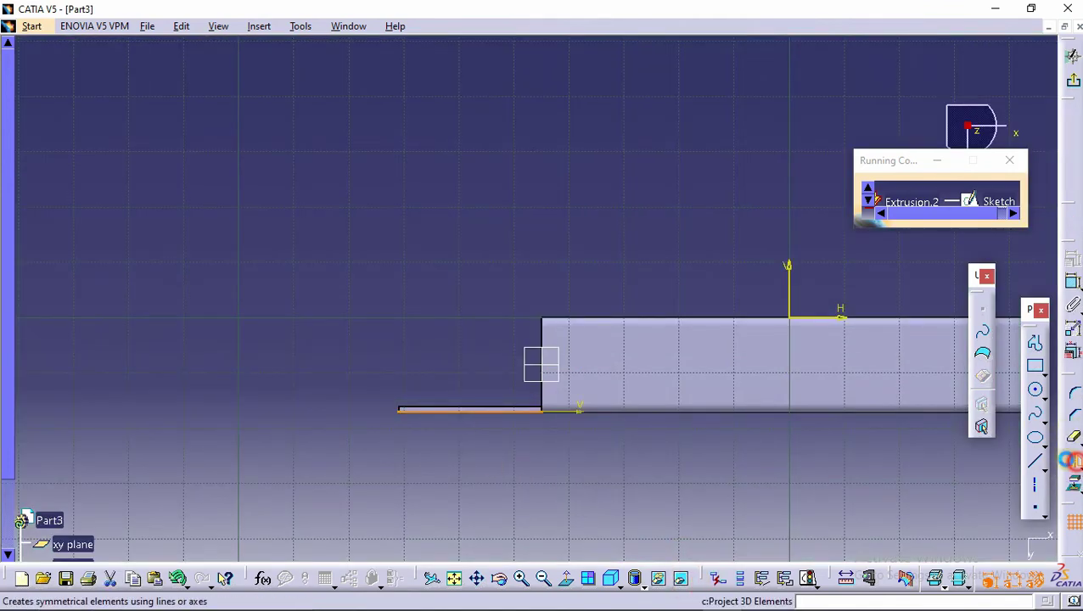
pyautogui.click(541, 365)
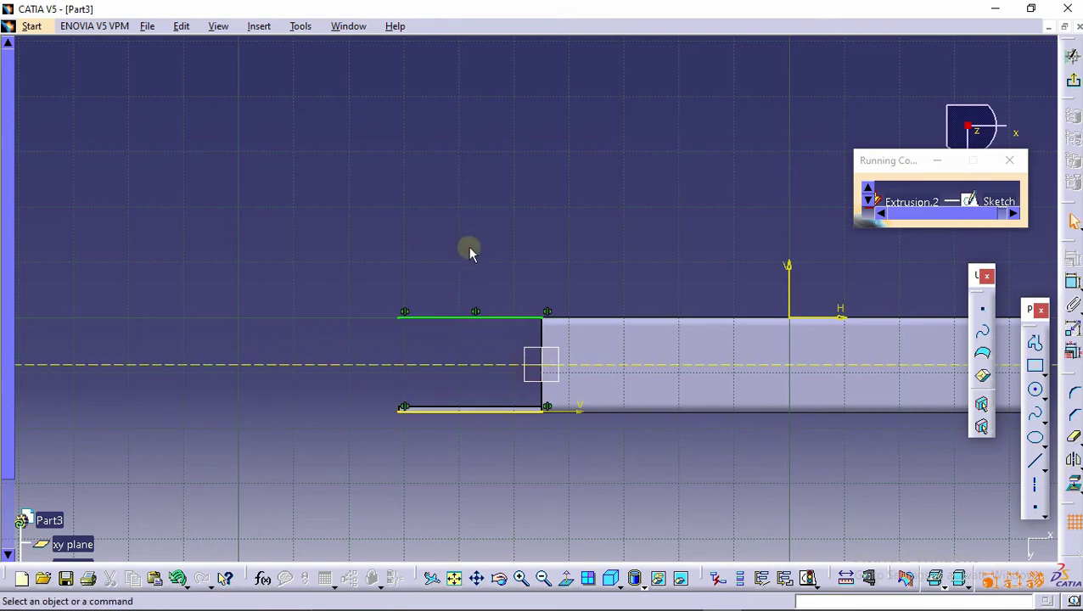
# - Remove the projected source line and the symmetry constraints, keeping only the mirrored line, and exit the sketch
pyautogui.moveTo(611, 465); pyautogui.dragTo(380, 365)
pyautogui.click(380, 365)
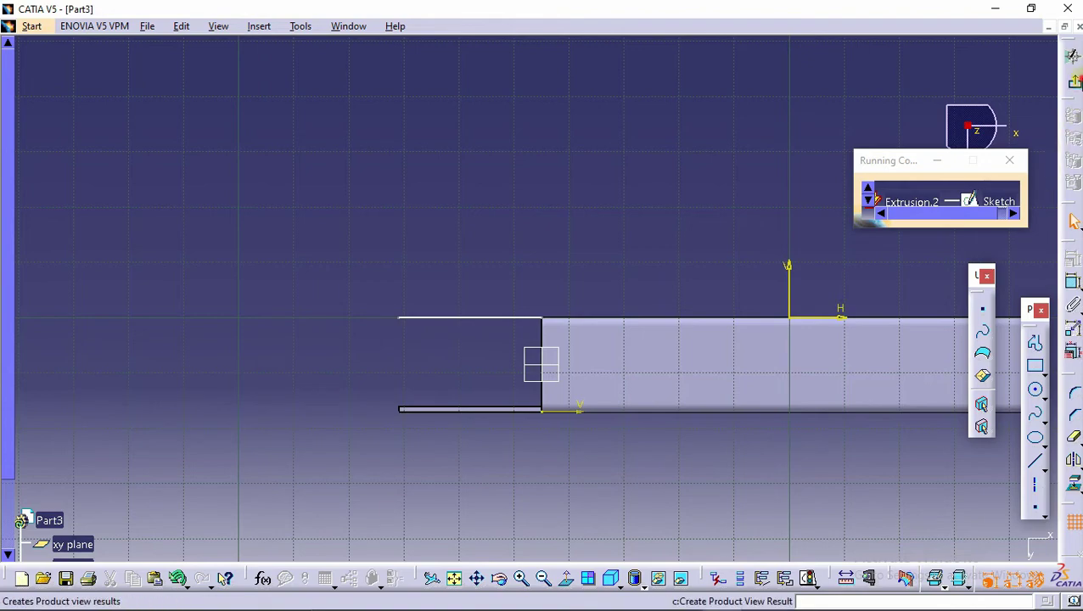
pyautogui.click(1073, 81)
# - Invert the extrusion's material side and create the wall extending the second flange with Limit 1 at -10 mm
pyautogui.click(581, 412)
pyautogui.moveTo(581, 412)
pyautogui.mouseDown(button='middle')
pyautogui.moveTo(633, 374)
pyautogui.moveTo(628, 383)
pyautogui.moveTo(544, 375)
pyautogui.moveTo(550, 295)
pyautogui.moveTo(560, 306)
pyautogui.mouseUp(button='middle')
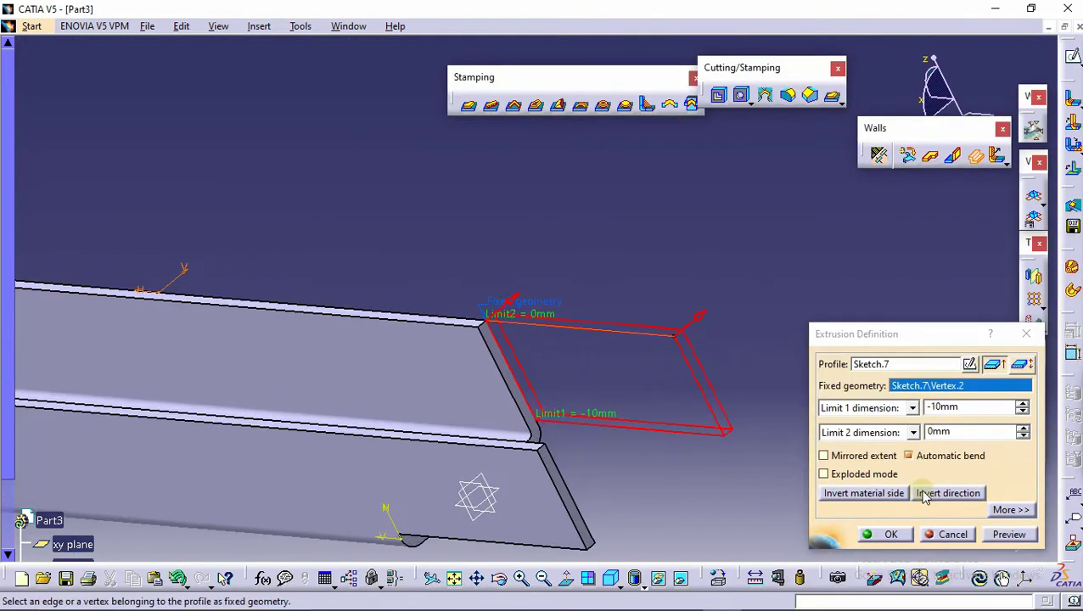
pyautogui.click(863, 495)
pyautogui.click(887, 534)
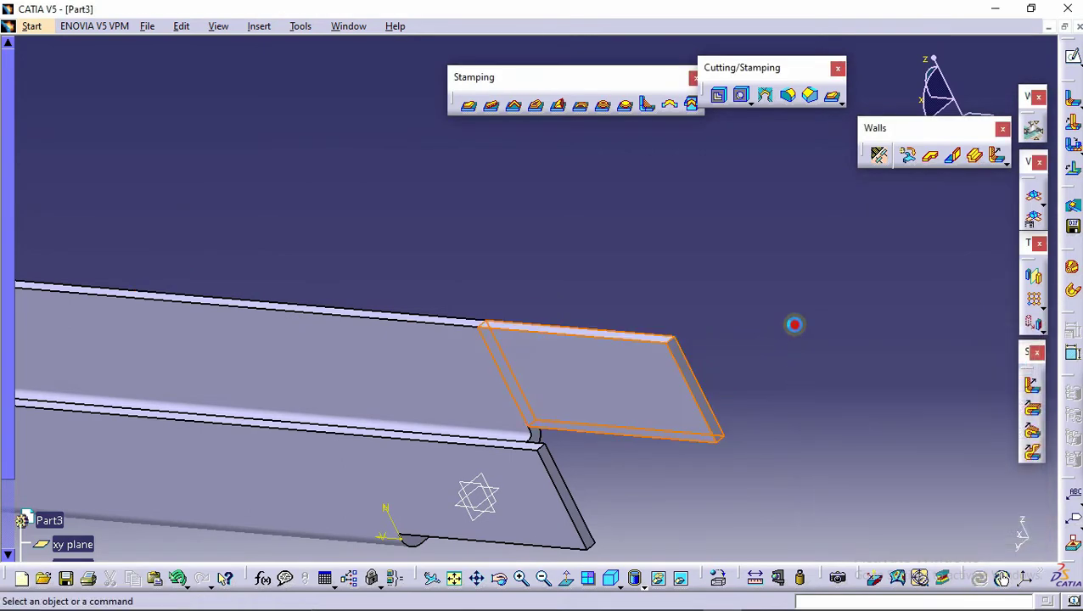
# - Start a sheet metal cutout and open its profile sketch on the zx plane at the extended end
pyautogui.moveTo(223, 316); pyautogui.dragTo(379, 355, button='middle')
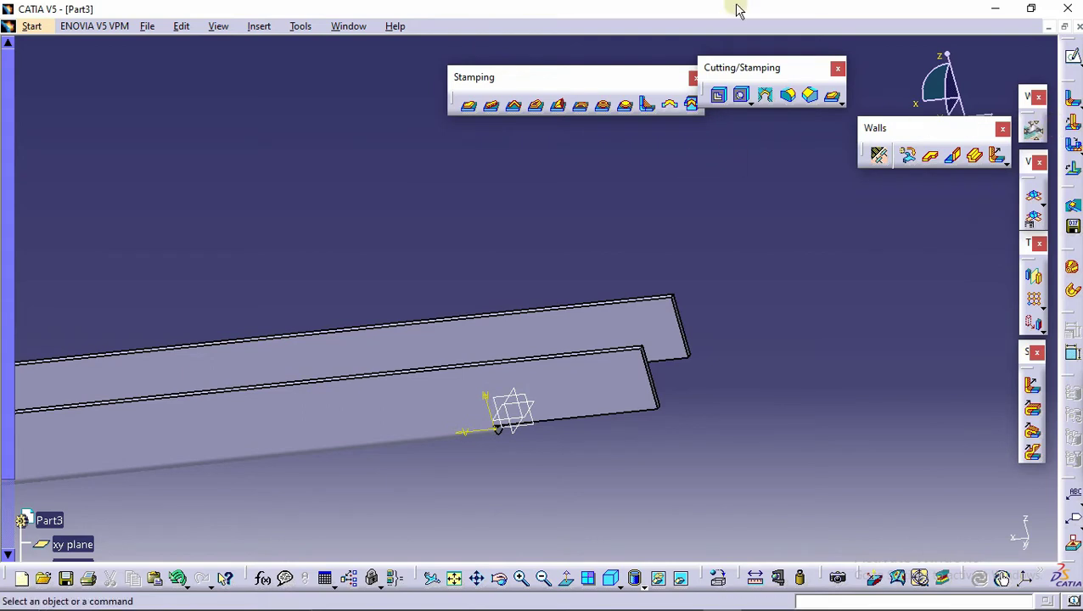
pyautogui.click(719, 95)
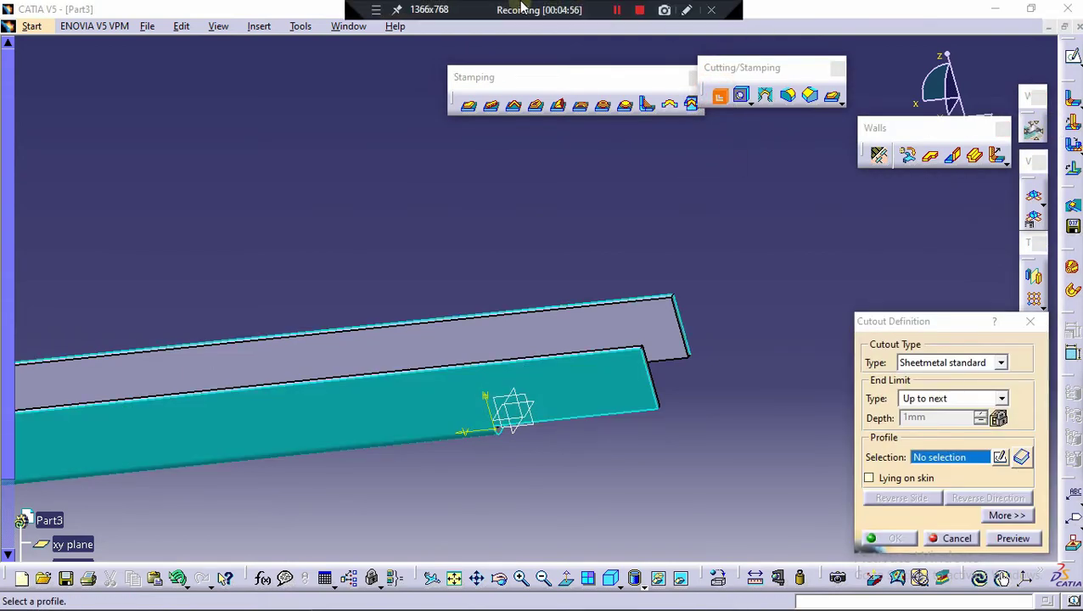
pyautogui.moveTo(524, 239); pyautogui.dragTo(493, 280, button='middle')
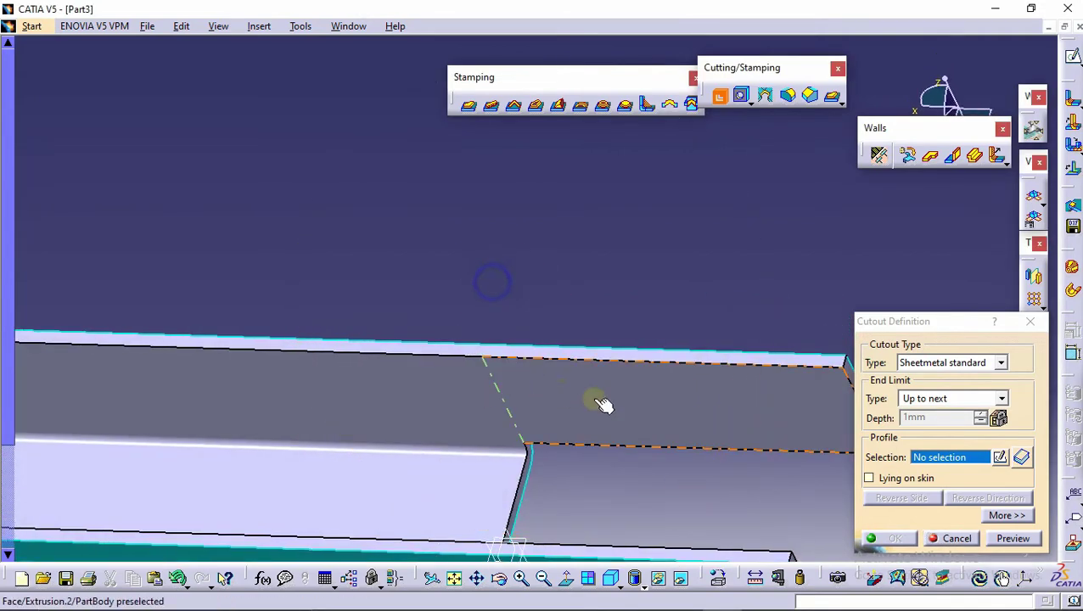
pyautogui.click(1001, 457)
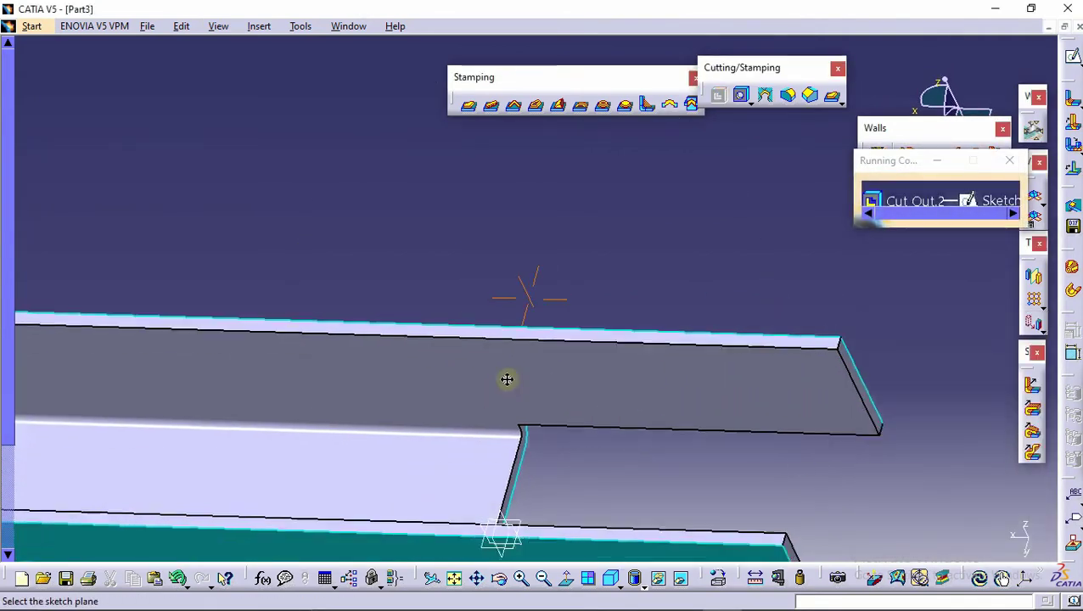
pyautogui.moveTo(508, 380)
pyautogui.mouseDown(button='middle')
pyautogui.moveTo(507, 358)
pyautogui.moveTo(541, 414)
pyautogui.mouseUp(button='middle')
pyautogui.click(535, 414)
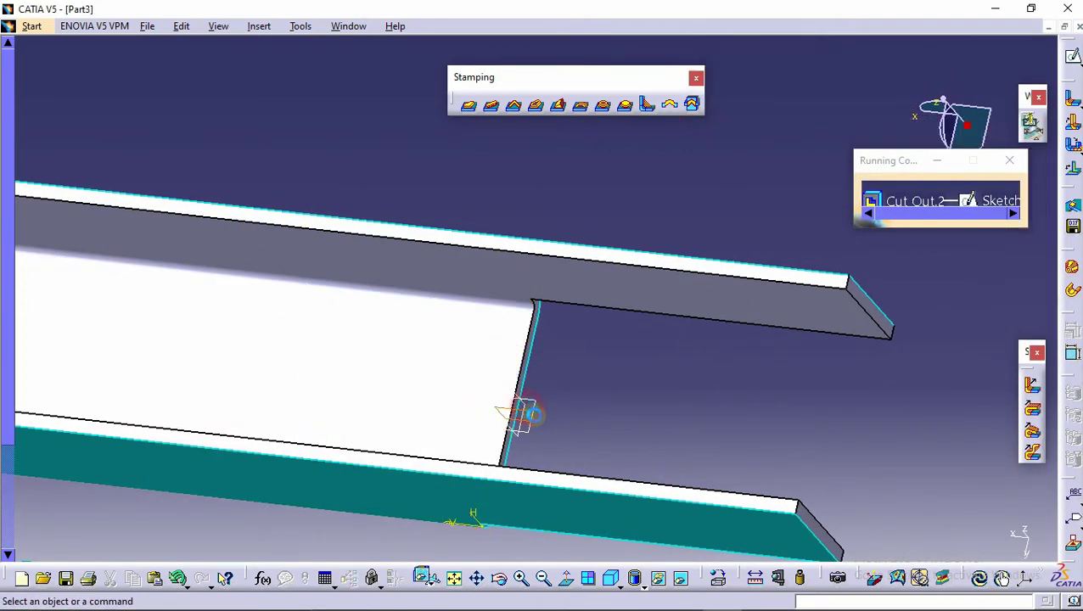
pyautogui.middleClick(266, 166)
pyautogui.moveTo(302, 249)
pyautogui.mouseDown(button='middle')
pyautogui.moveTo(394, 252)
pyautogui.moveTo(416, 177)
pyautogui.mouseUp(button='middle')
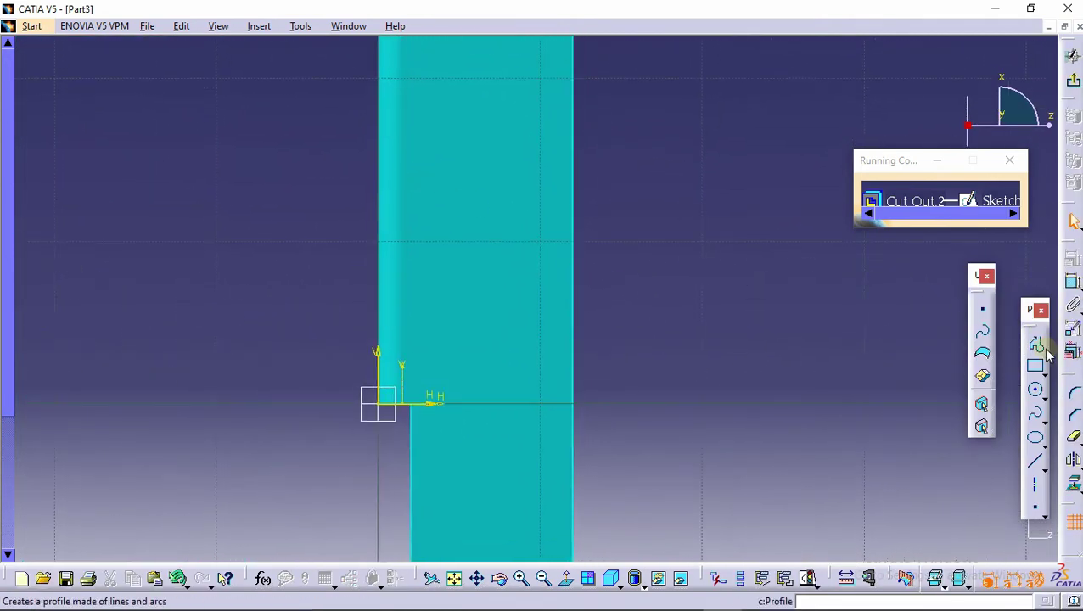
# - Draw a circle on the flange near the start of the extension and set its diameter to 10 mm
pyautogui.click(1036, 395)
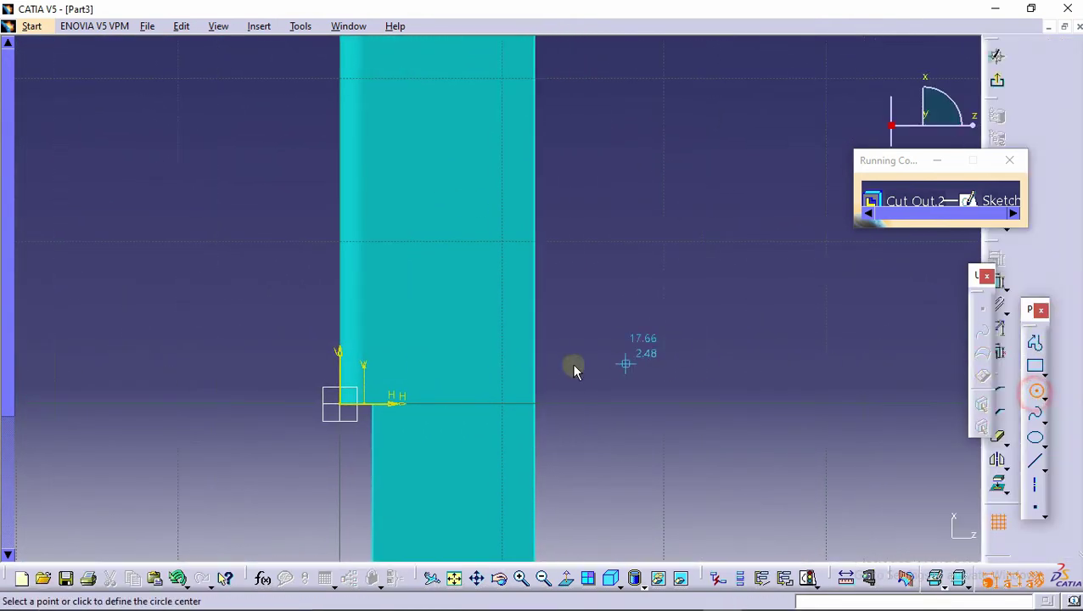
pyautogui.click(540, 336)
pyautogui.click(1076, 287)
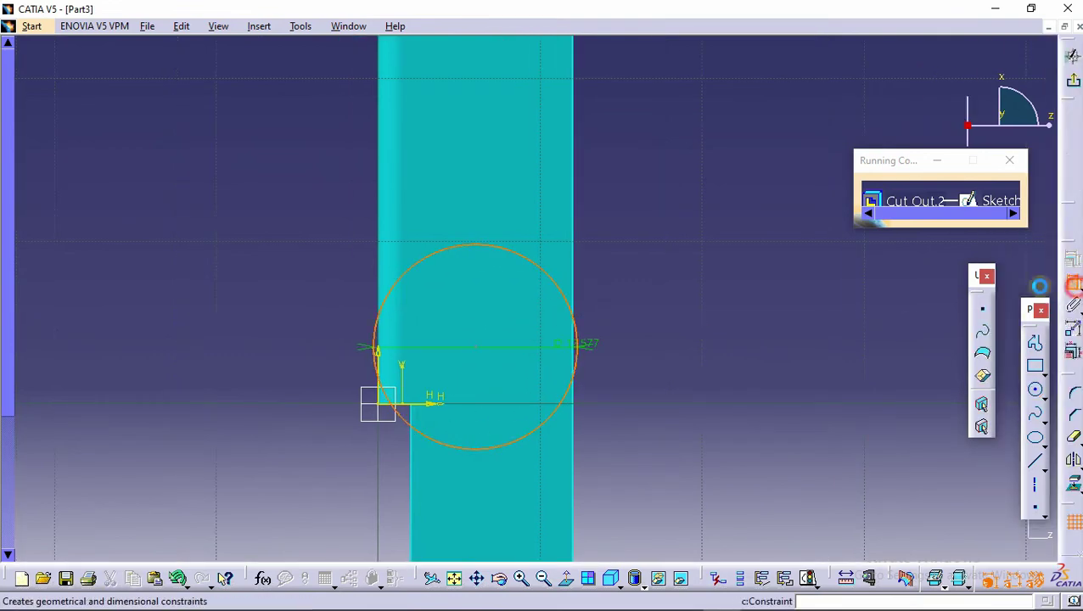
pyautogui.click(575, 331)
pyautogui.click(776, 293)
pyautogui.doubleClick(789, 297)
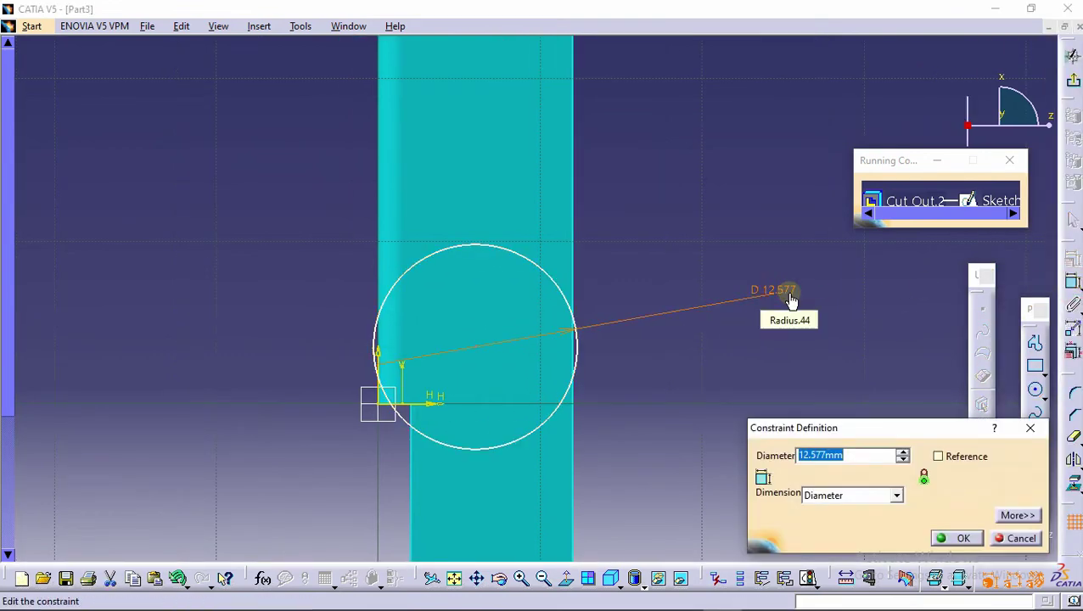
pyautogui.write('10')
pyautogui.press('Return')
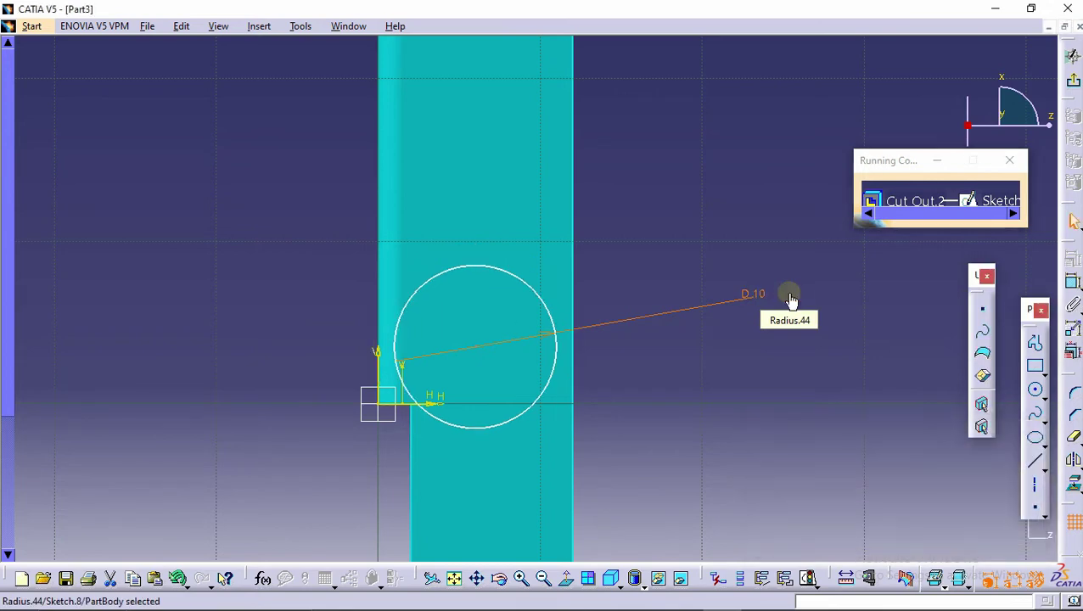
# - Dimension the circle centre's distance from the sketch's horizontal axis and set it to 2 mm
pyautogui.click(1074, 283)
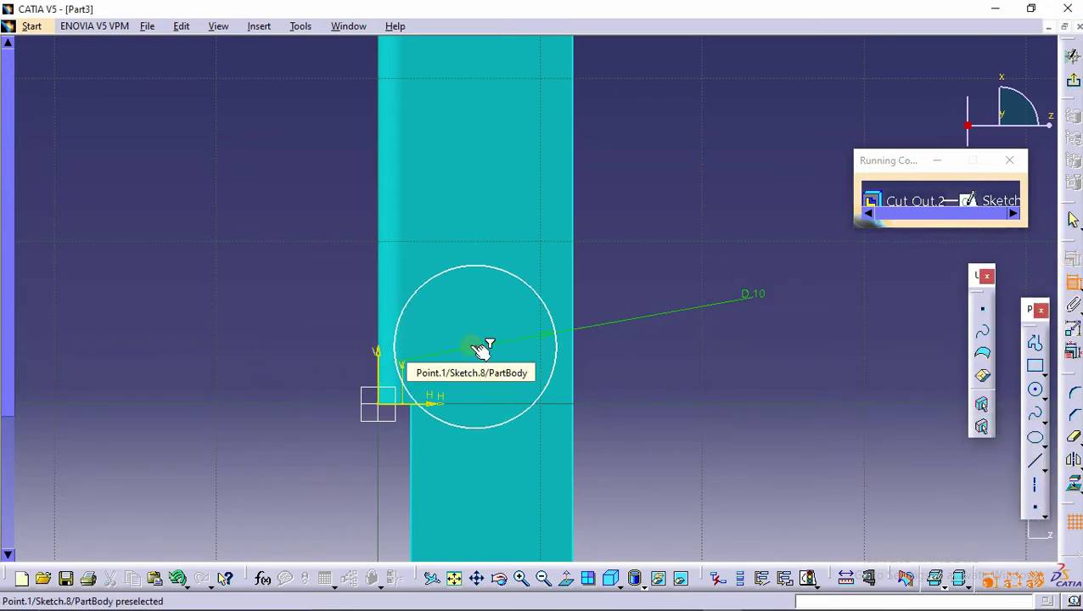
pyautogui.click(477, 348)
pyautogui.click(422, 410)
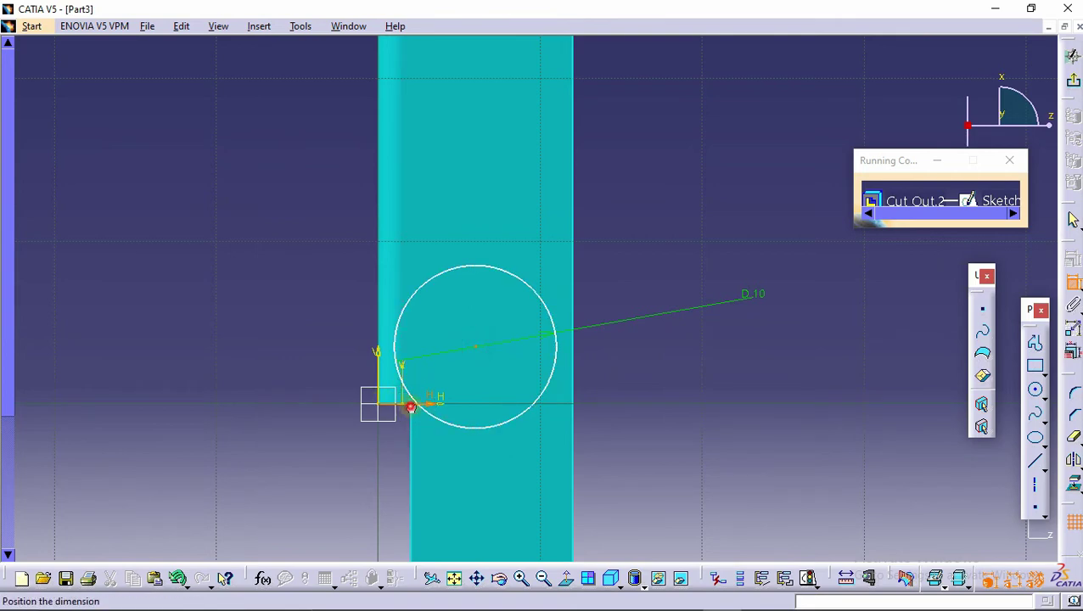
pyautogui.click(247, 353)
pyautogui.doubleClick(254, 357)
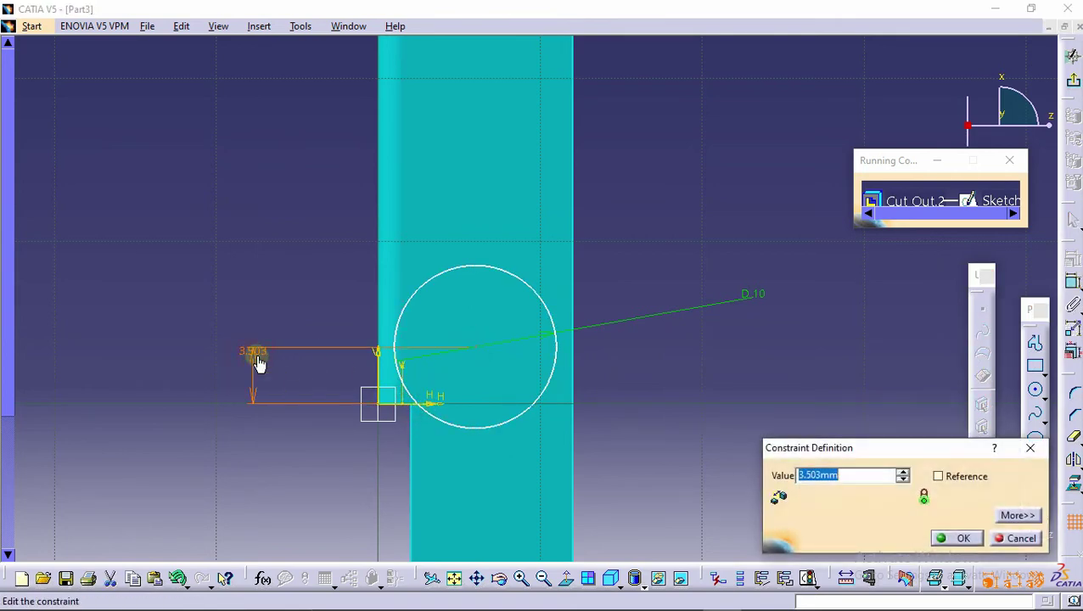
pyautogui.write('5mm')
pyautogui.press('Return')
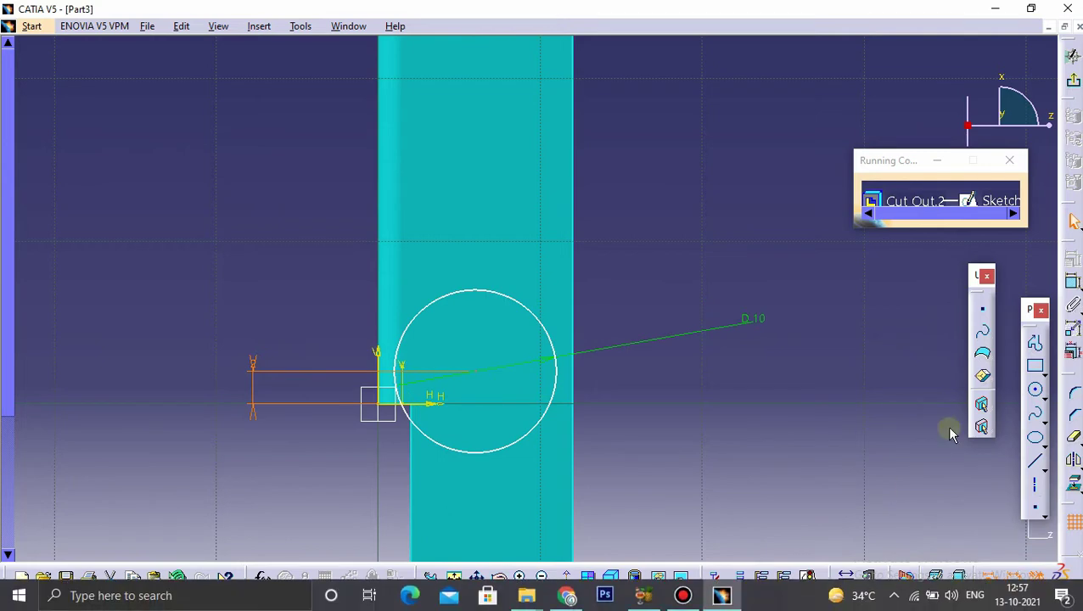
# - Dimension the circle centre's distance from the sketch's vertical axis and set it to 7 mm
pyautogui.click(1074, 283)
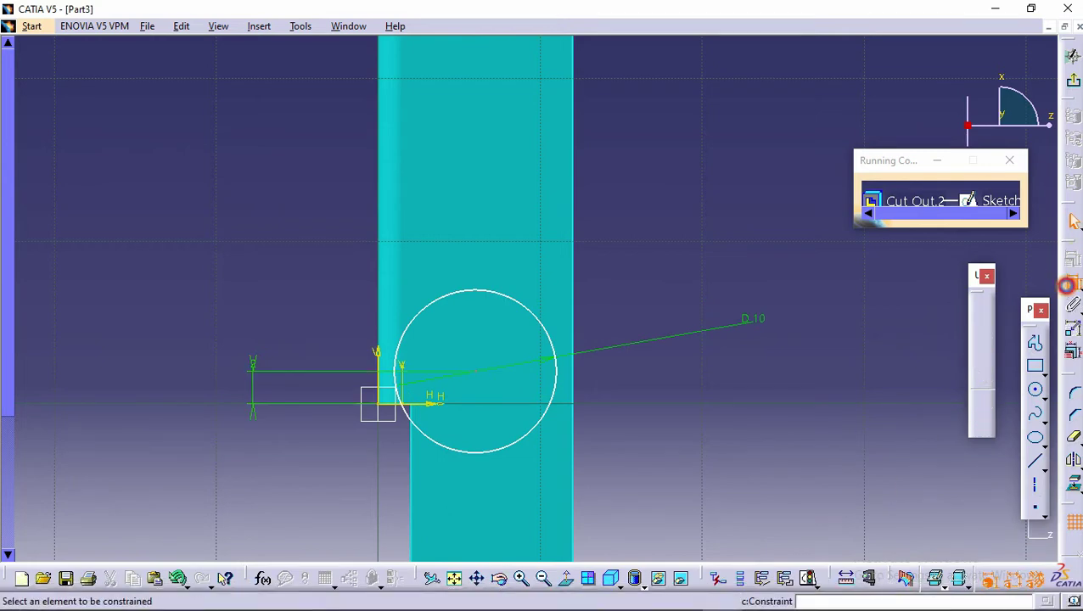
pyautogui.click(488, 376)
pyautogui.click(379, 357)
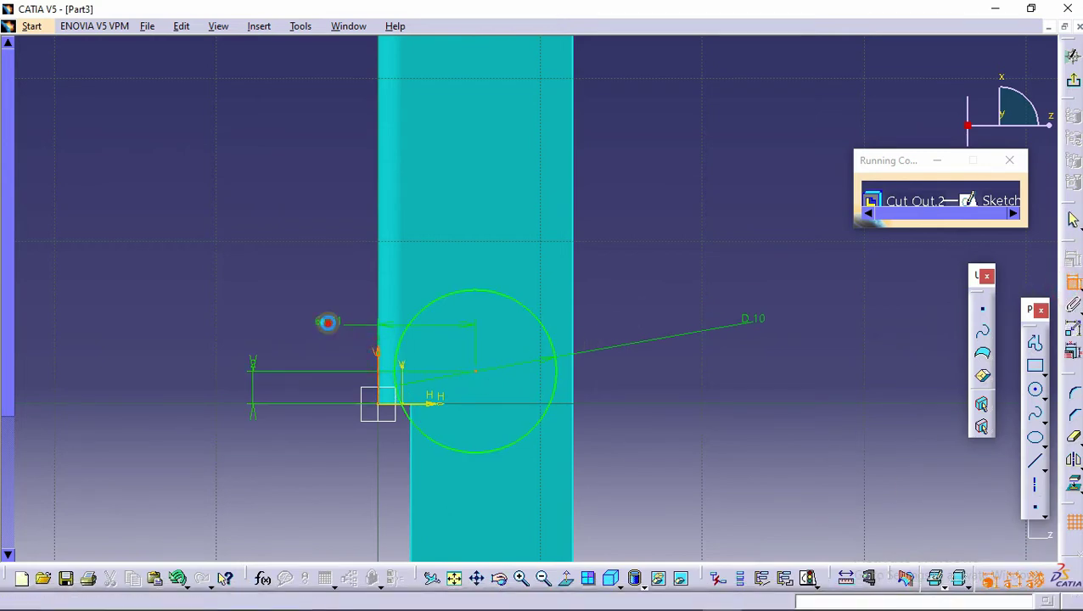
pyautogui.doubleClick(329, 322)
pyautogui.write('7')
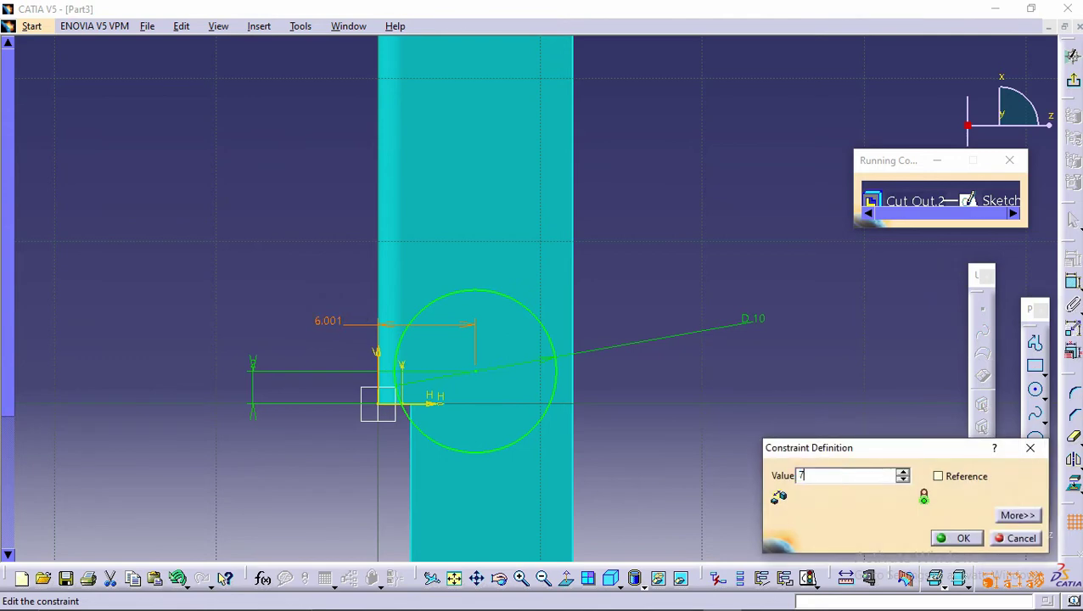
pyautogui.press('Return')
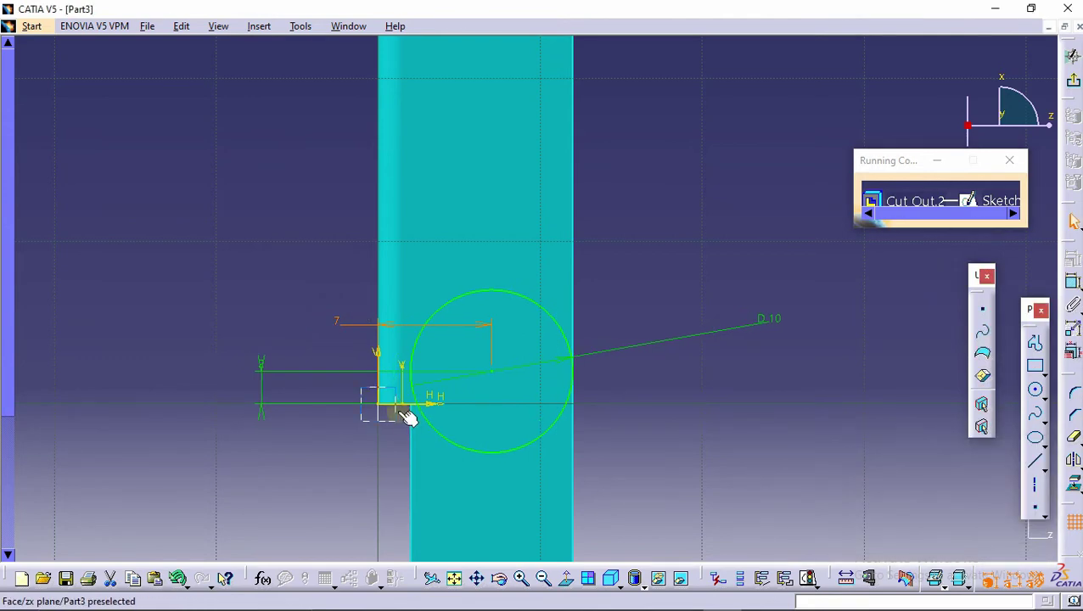
# - Start a profile where the circle crosses the horizontal axis and draw its first line along that axis to just beyond the base wall
pyautogui.moveTo(415, 399)
pyautogui.mouseDown(button='middle')
pyautogui.moveTo(391, 345)
pyautogui.moveTo(402, 338)
pyautogui.mouseUp(button='middle')
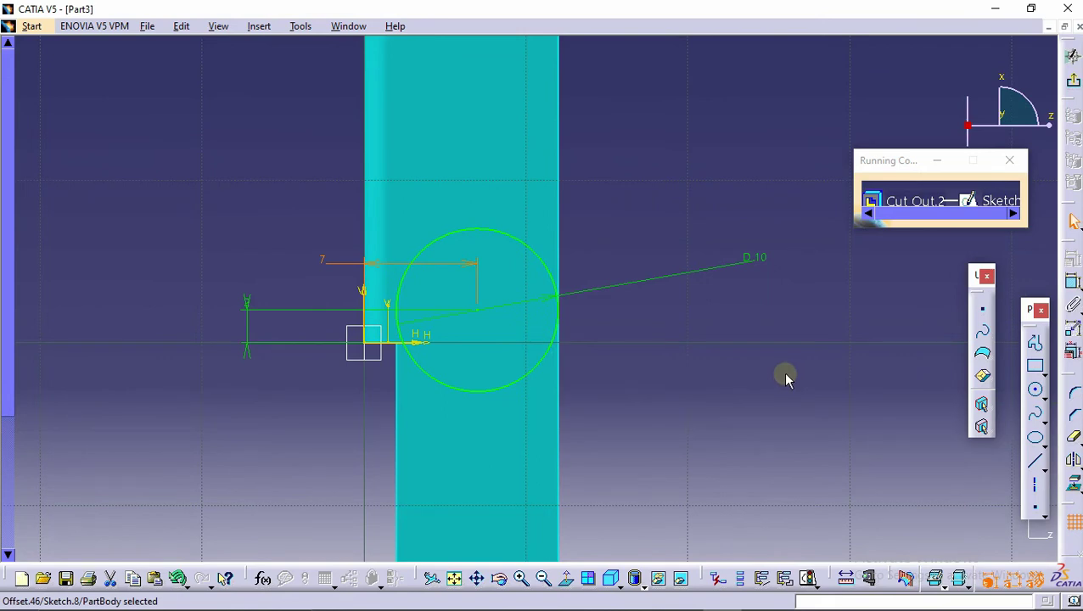
pyautogui.click(1037, 346)
pyautogui.moveTo(362, 356)
pyautogui.mouseDown(button='middle')
pyautogui.moveTo(329, 268)
pyautogui.moveTo(538, 197)
pyautogui.mouseUp(button='middle')
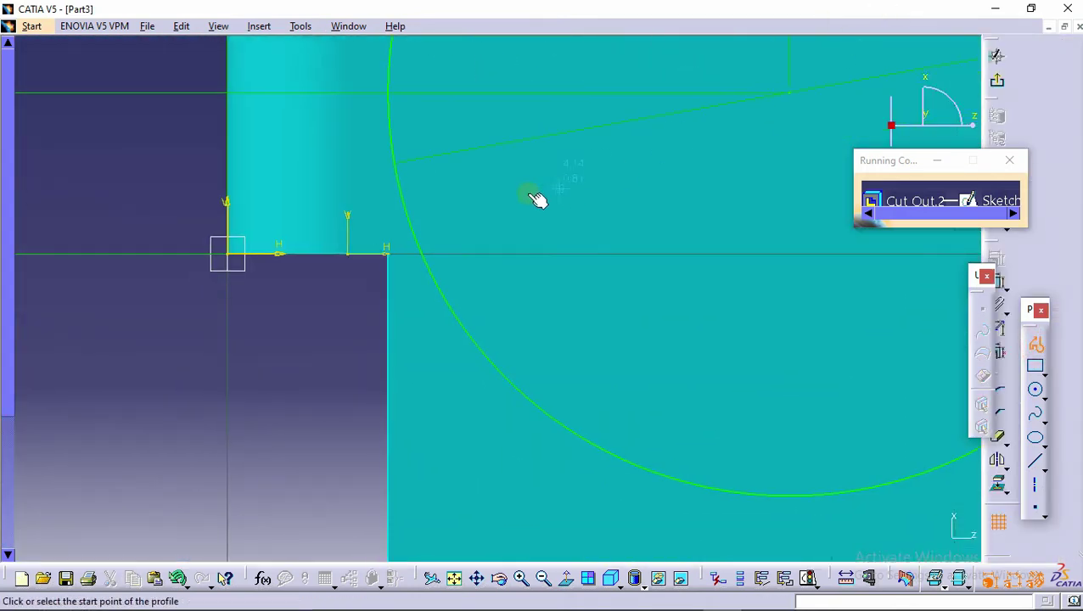
pyautogui.click(421, 254)
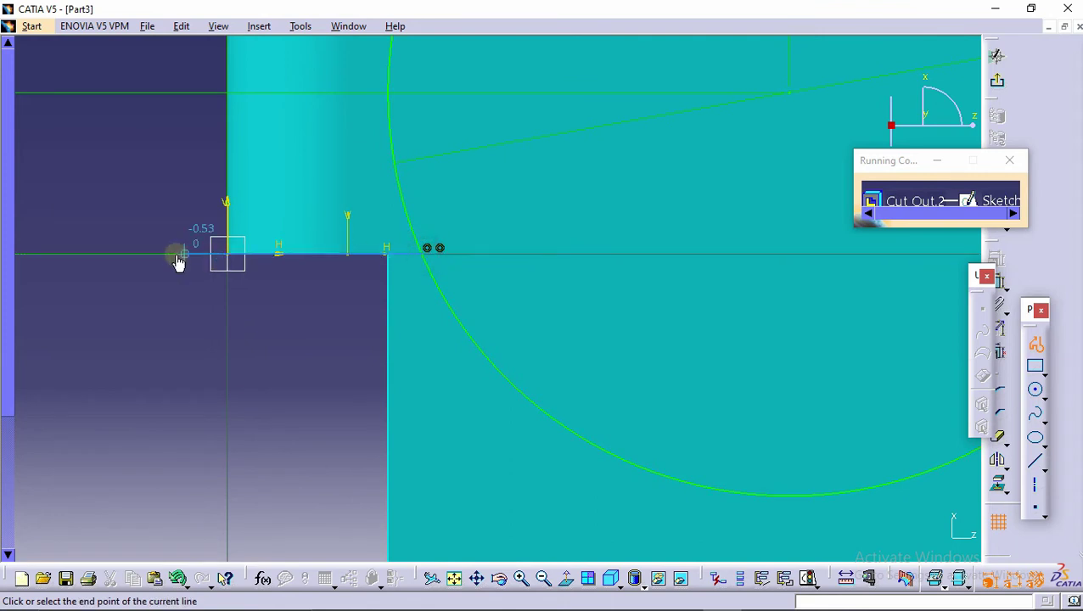
pyautogui.moveTo(183, 257)
pyautogui.mouseDown(button='middle')
pyautogui.moveTo(172, 316)
pyautogui.moveTo(407, 466)
pyautogui.mouseUp(button='middle')
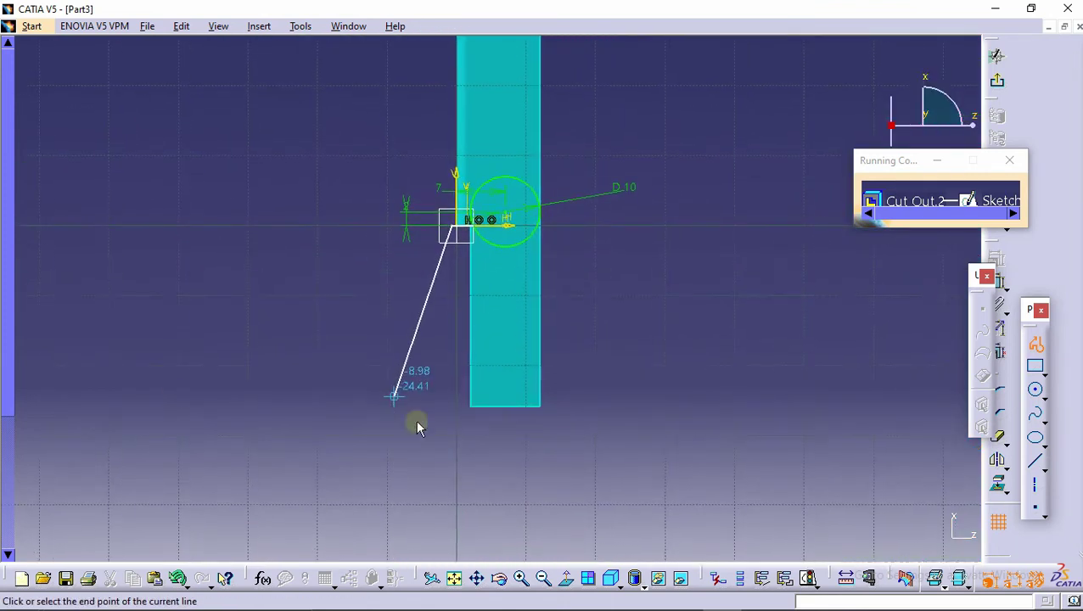
# - Continue the profile around the flange to its slanted end and back down to the circle, with the last line about 9.6 mm from the vertical axis
pyautogui.click(453, 448)
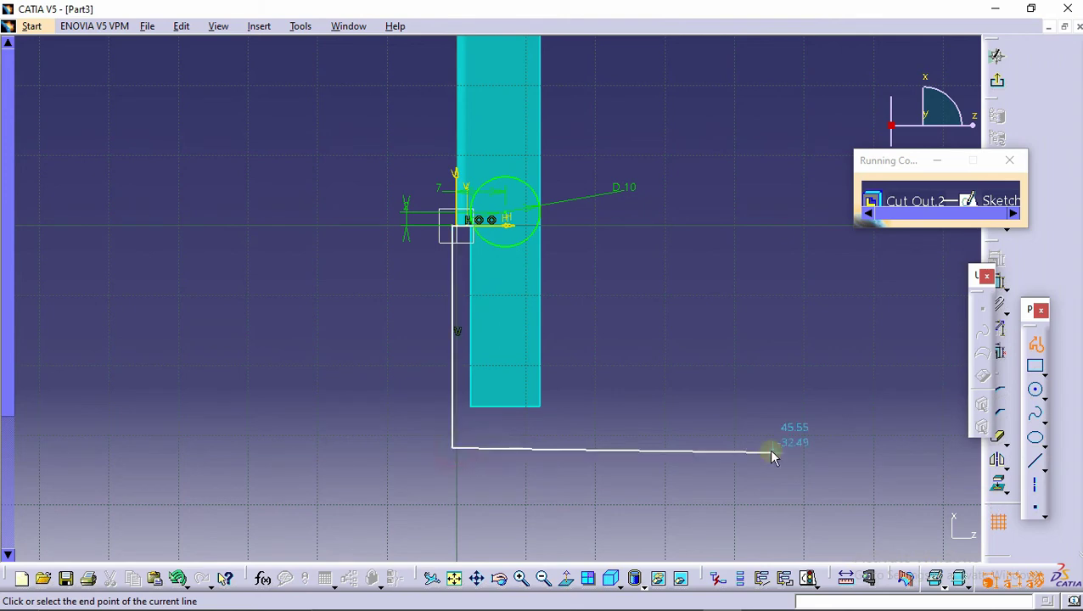
pyautogui.click(711, 449)
pyautogui.moveTo(744, 350)
pyautogui.mouseDown(button='middle')
pyautogui.moveTo(665, 508)
pyautogui.moveTo(677, 573)
pyautogui.mouseUp(button='middle')
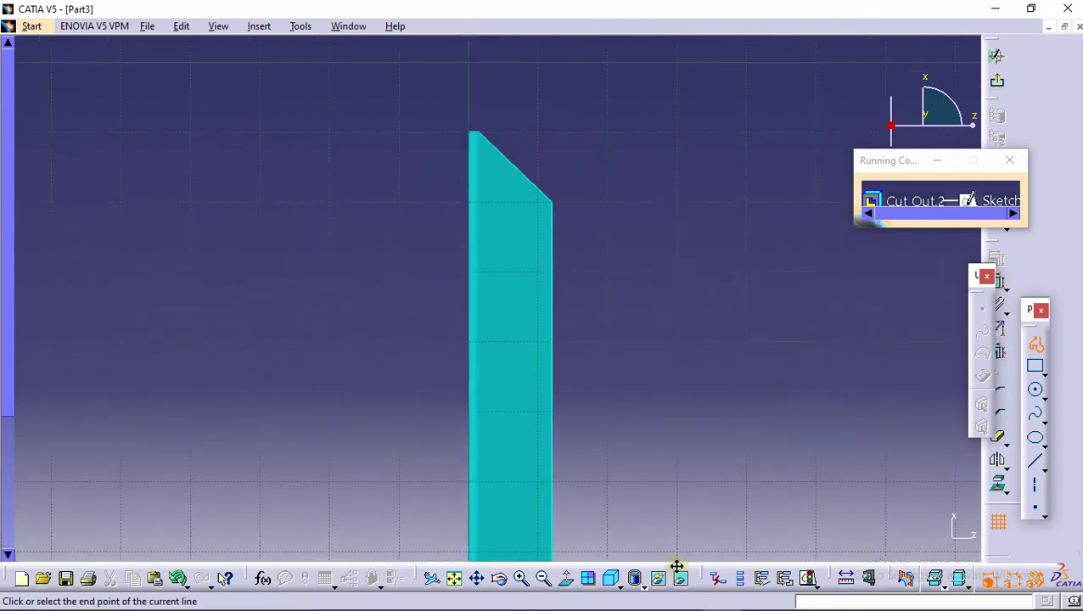
pyautogui.click(724, 139)
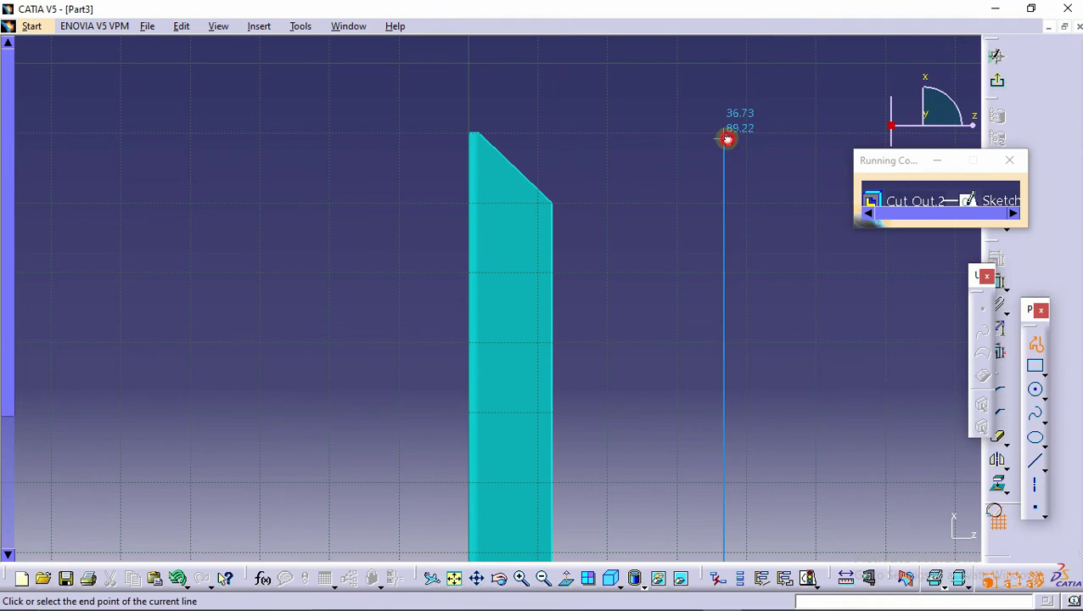
pyautogui.click(533, 139)
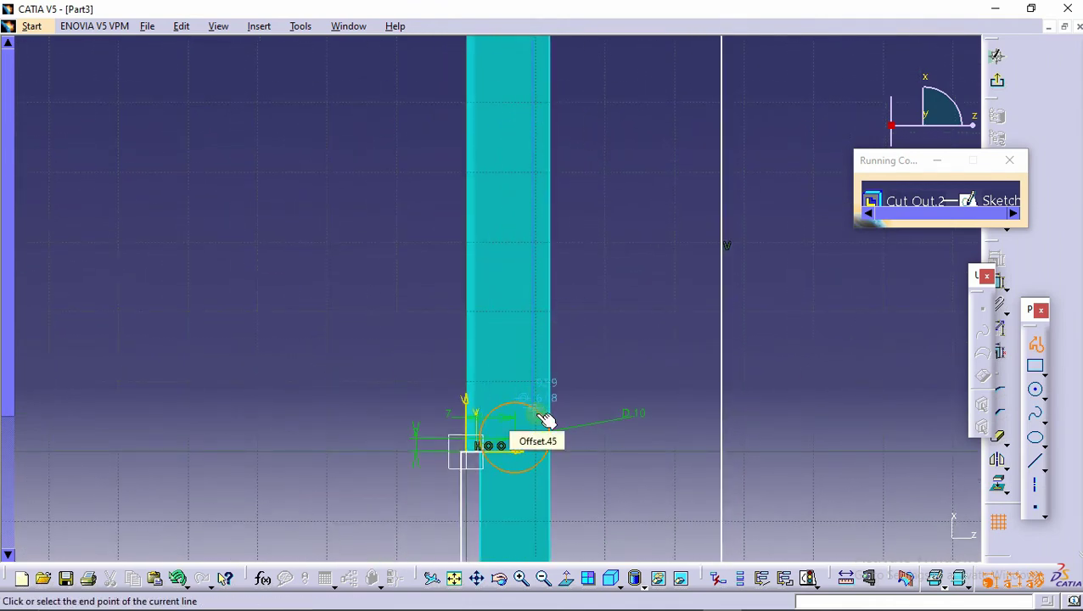
pyautogui.click(538, 403)
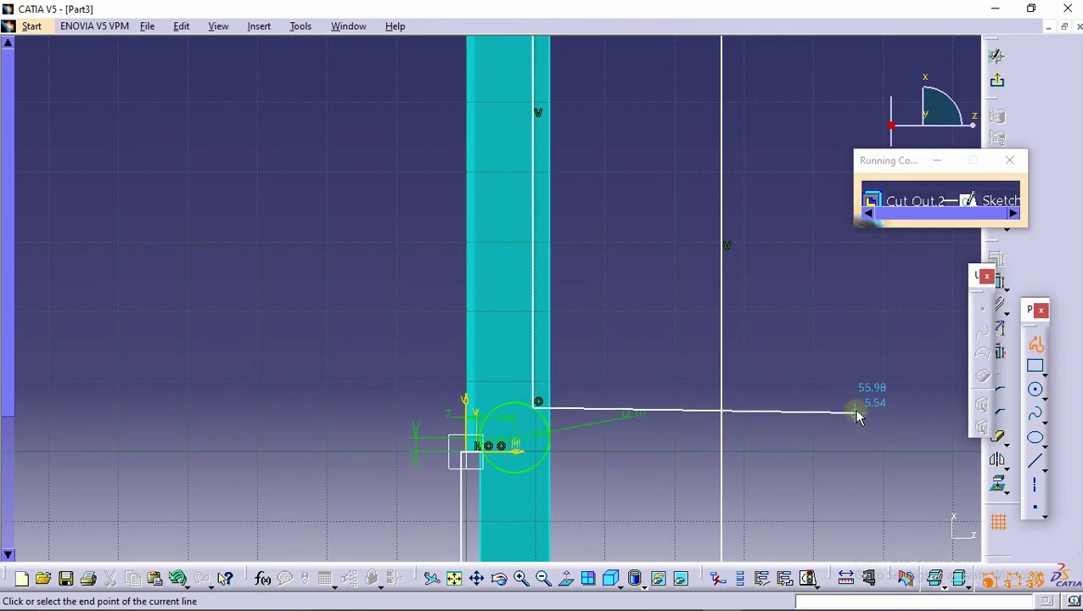
pyautogui.press('Escape')
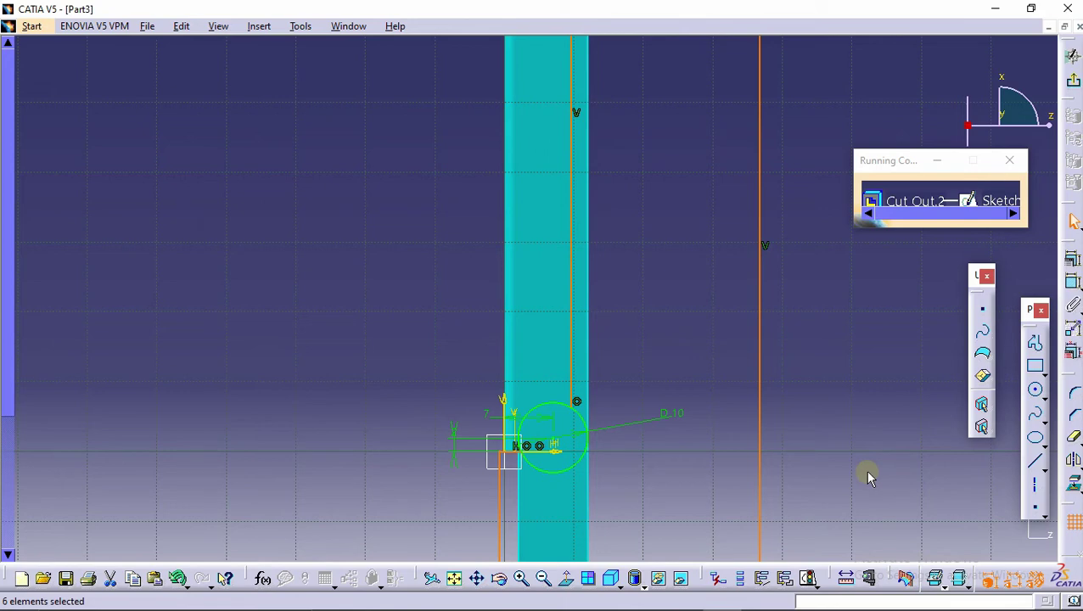
pyautogui.click(825, 351)
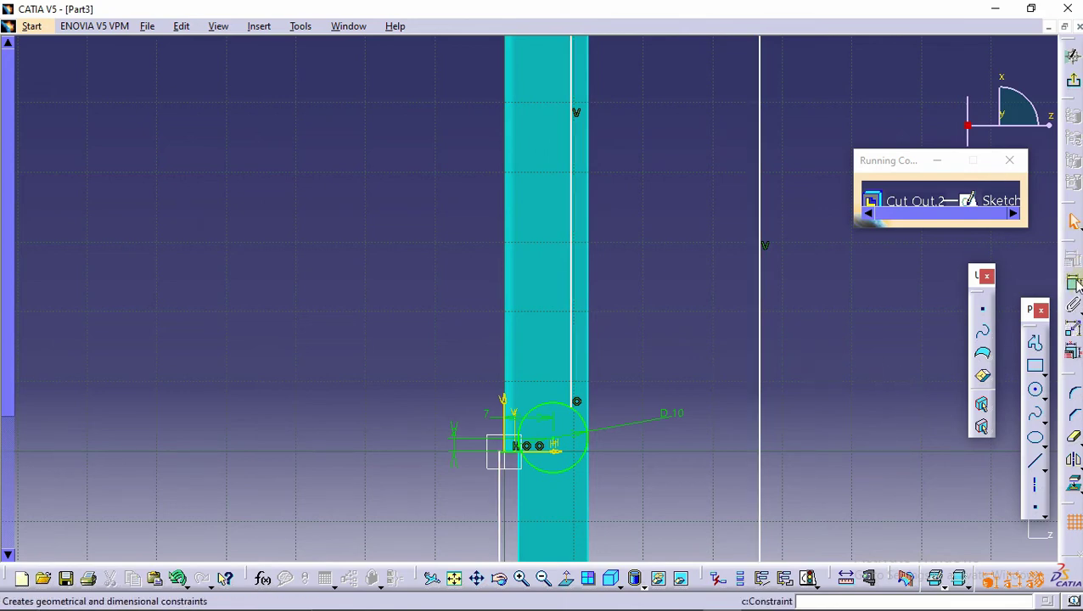
# - Dimension the profile's inner vertical line from the sketch's vertical axis and set the distance to 10 mm
pyautogui.click(1073, 282)
pyautogui.click(572, 258)
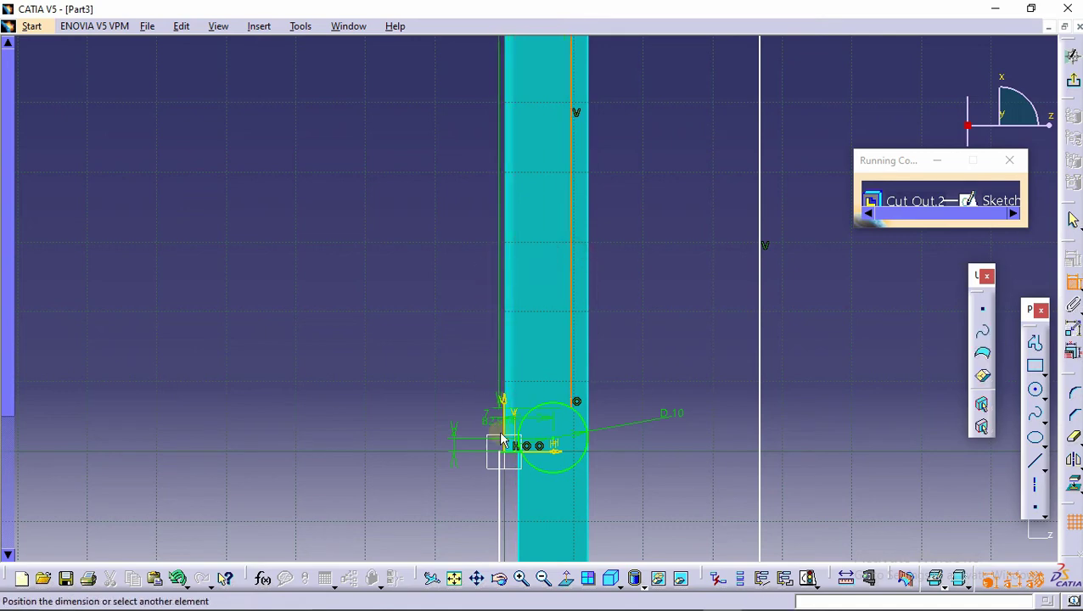
pyautogui.click(515, 408)
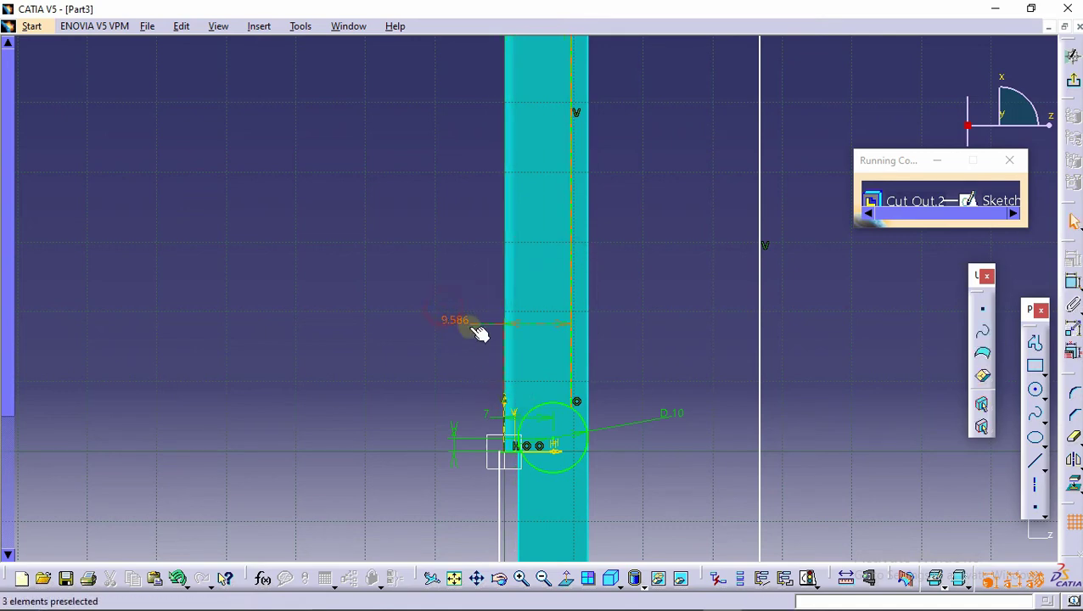
pyautogui.doubleClick(460, 322)
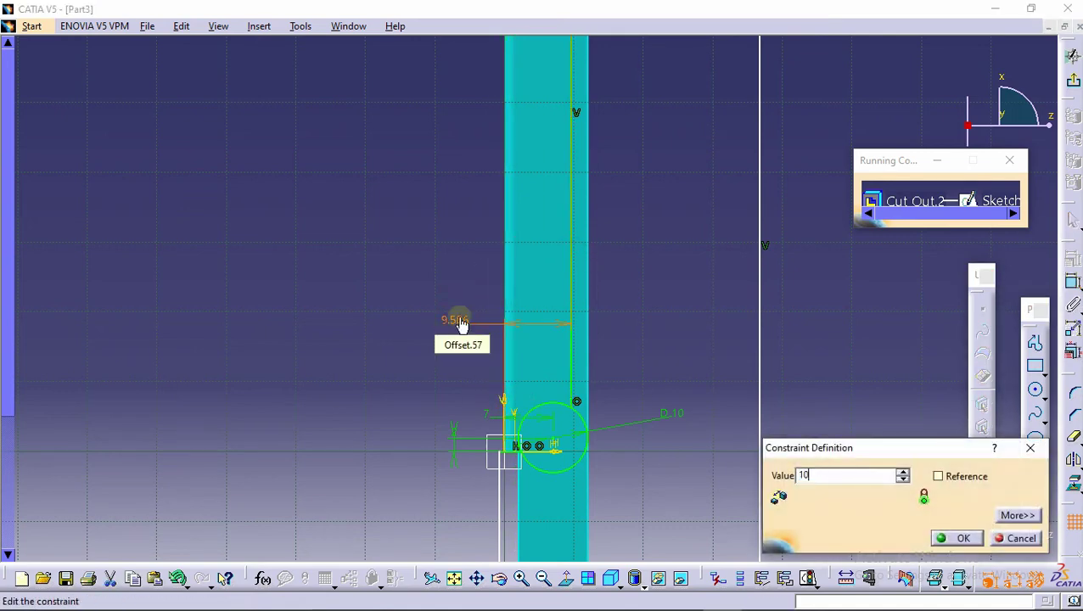
pyautogui.write('10')
pyautogui.press('Return')
# - Quick-trim the circle's arc lying inside the flange, between the horizontal axis line and the 10 mm profile line
pyautogui.moveTo(636, 245); pyautogui.dragTo(680, 327, button='middle')
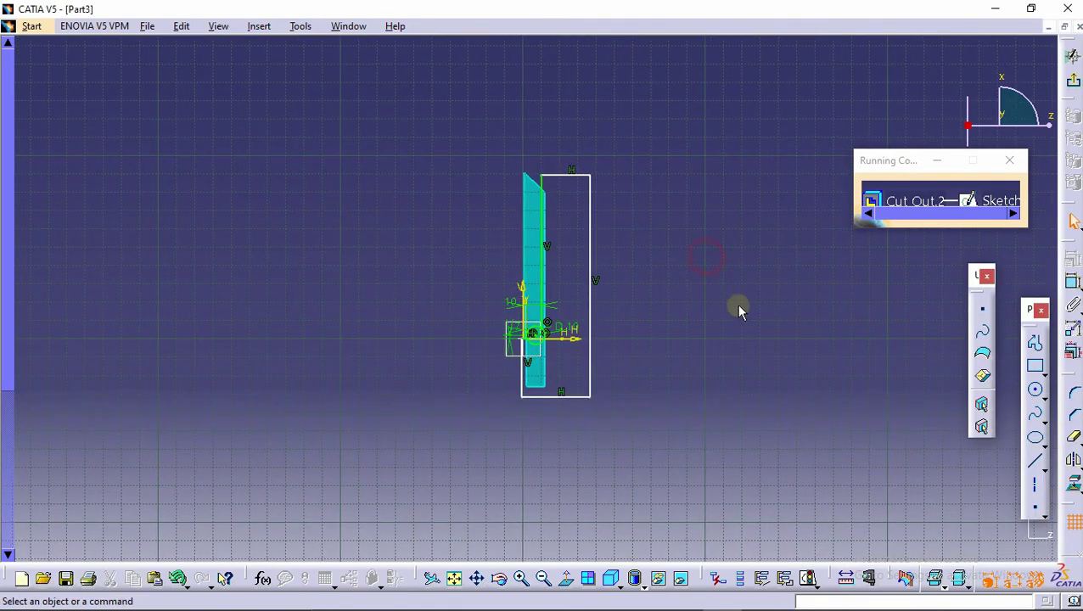
pyautogui.click(1074, 438)
pyautogui.moveTo(467, 380)
pyautogui.mouseDown(button='middle')
pyautogui.moveTo(498, 75)
pyautogui.moveTo(471, 470)
pyautogui.moveTo(452, 204)
pyautogui.mouseUp(button='middle')
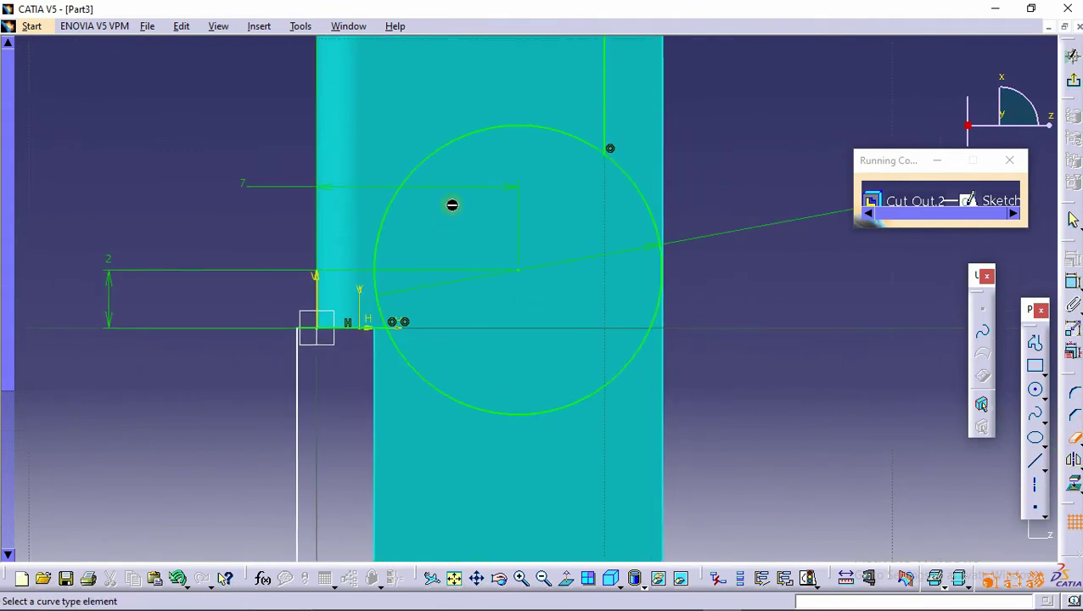
pyautogui.click(503, 133)
pyautogui.moveTo(416, 153); pyautogui.dragTo(442, 261, button='middle')
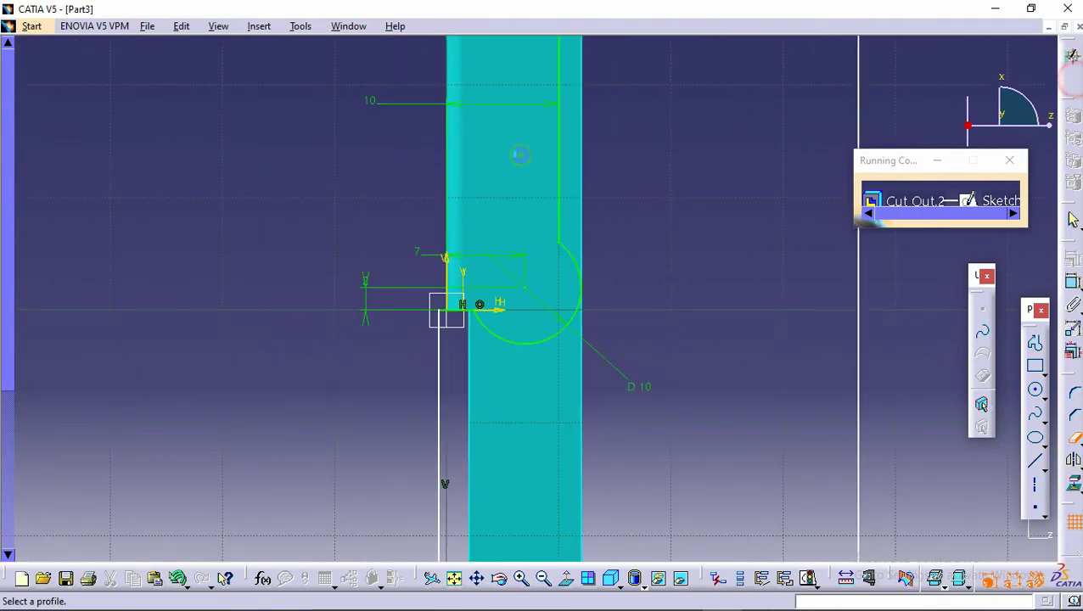
# - Finish the sketch, preview the cutout and create it as a sheetmetal standard cutout with the Up to next limit
pyautogui.click(1073, 54)
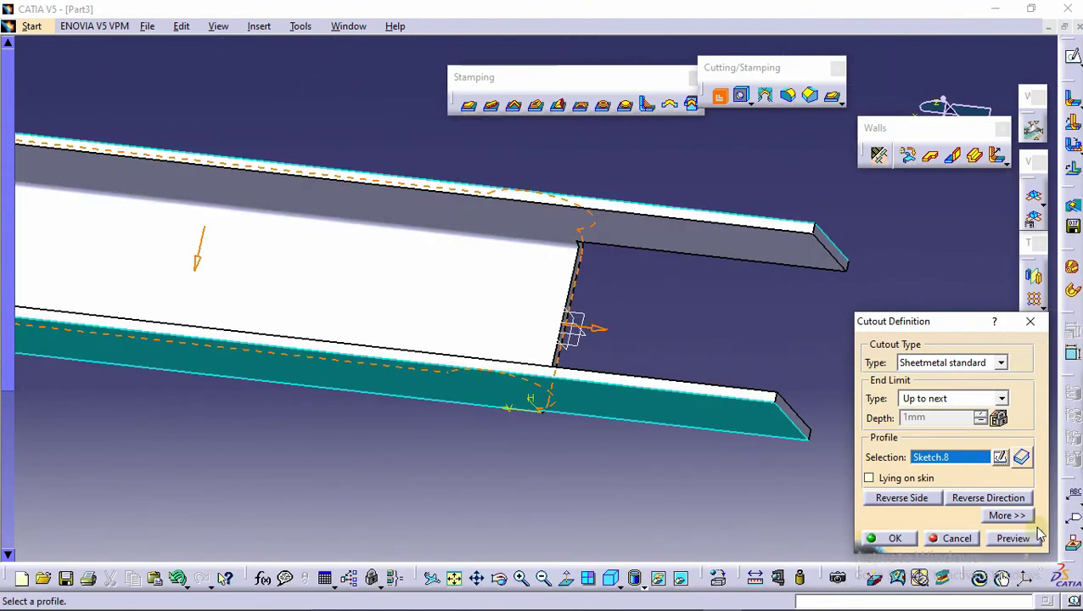
pyautogui.click(1014, 538)
pyautogui.moveTo(594, 408); pyautogui.dragTo(773, 409, button='middle')
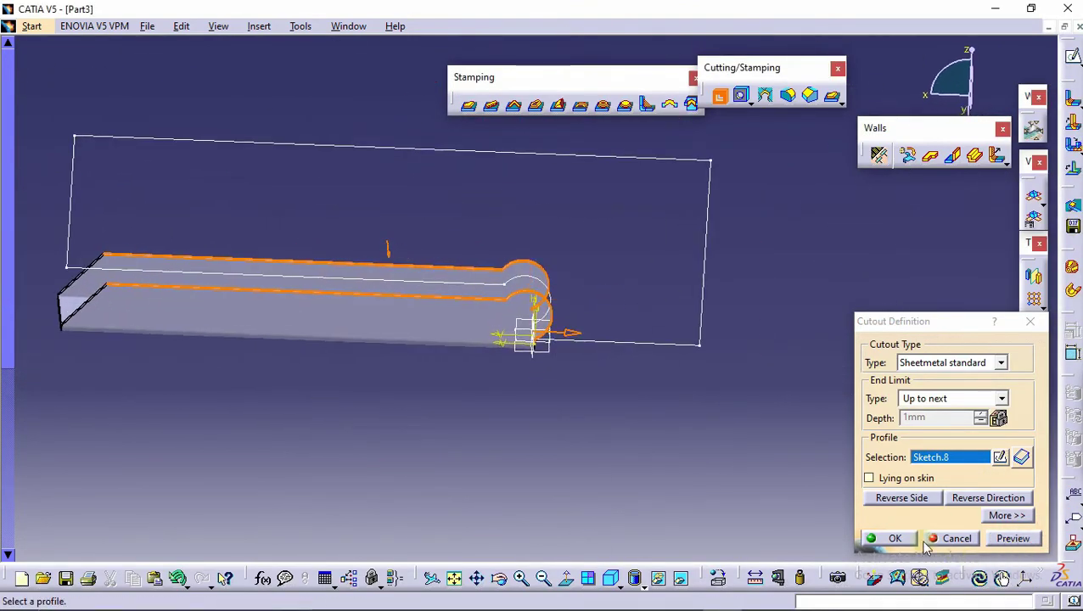
pyautogui.click(887, 539)
# - Start a new cutout sketch on the reference plane parallel to the flanges and draw a circle about 3.8 mm in diameter in the rounded end
pyautogui.moveTo(602, 383); pyautogui.dragTo(874, 244, button='middle')
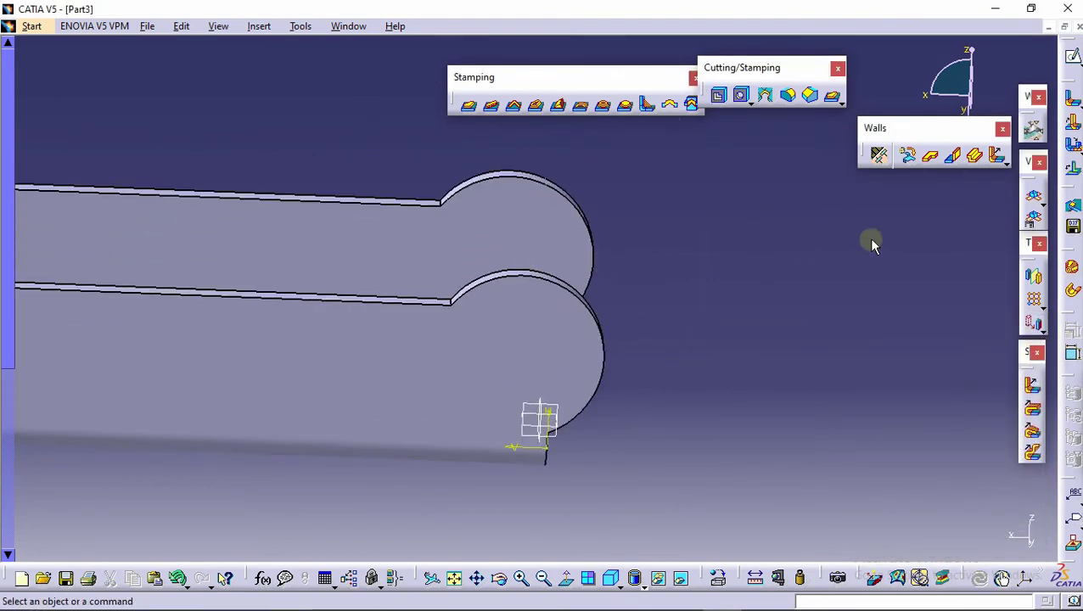
pyautogui.click(720, 95)
pyautogui.moveTo(568, 302); pyautogui.dragTo(582, 346, button='middle')
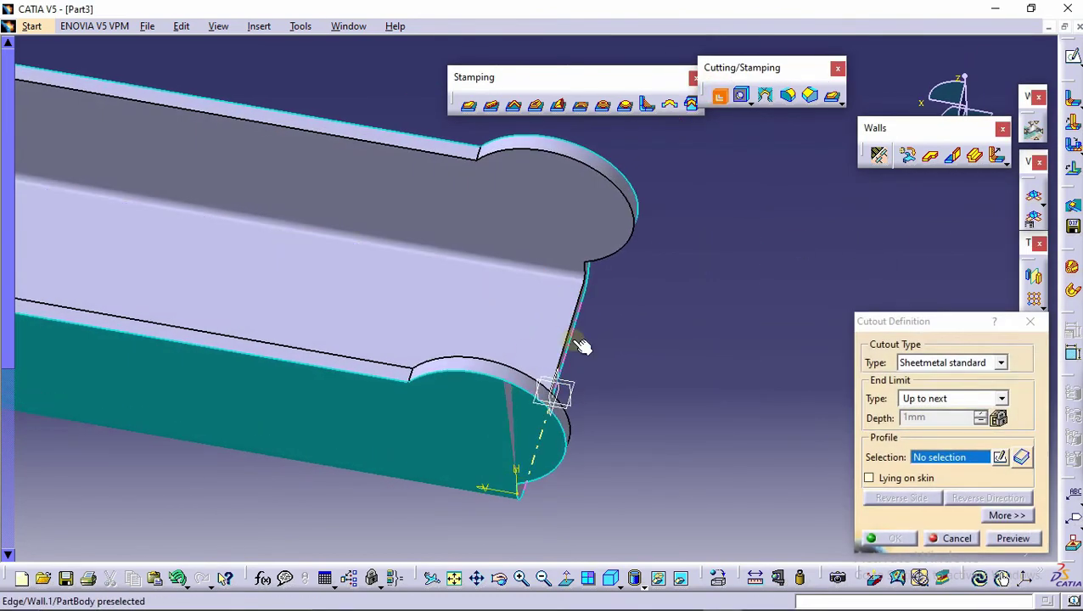
pyautogui.click(1004, 457)
pyautogui.click(574, 389)
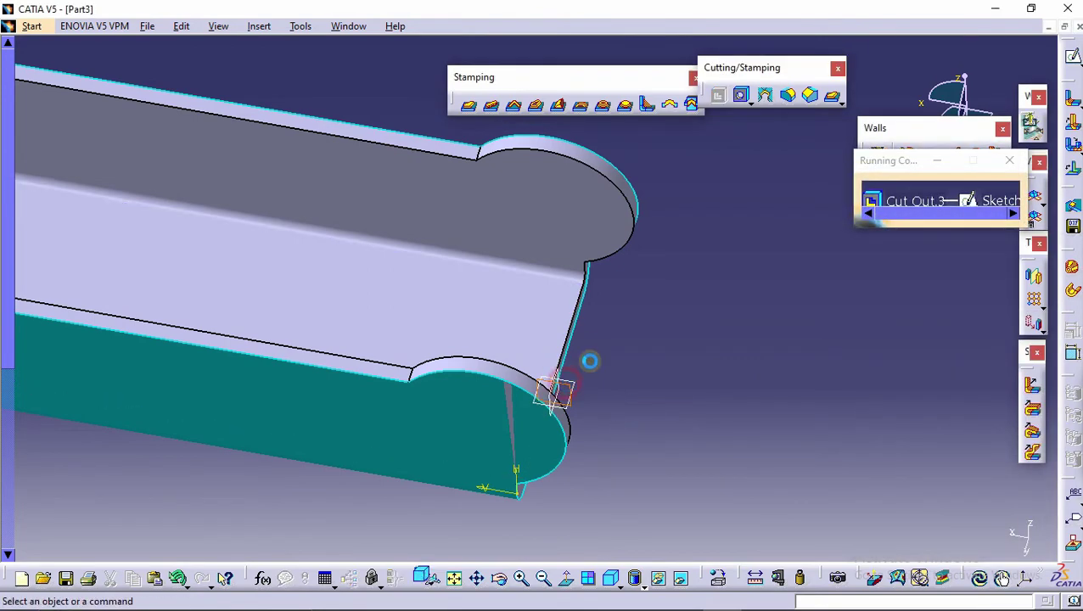
pyautogui.click(1036, 391)
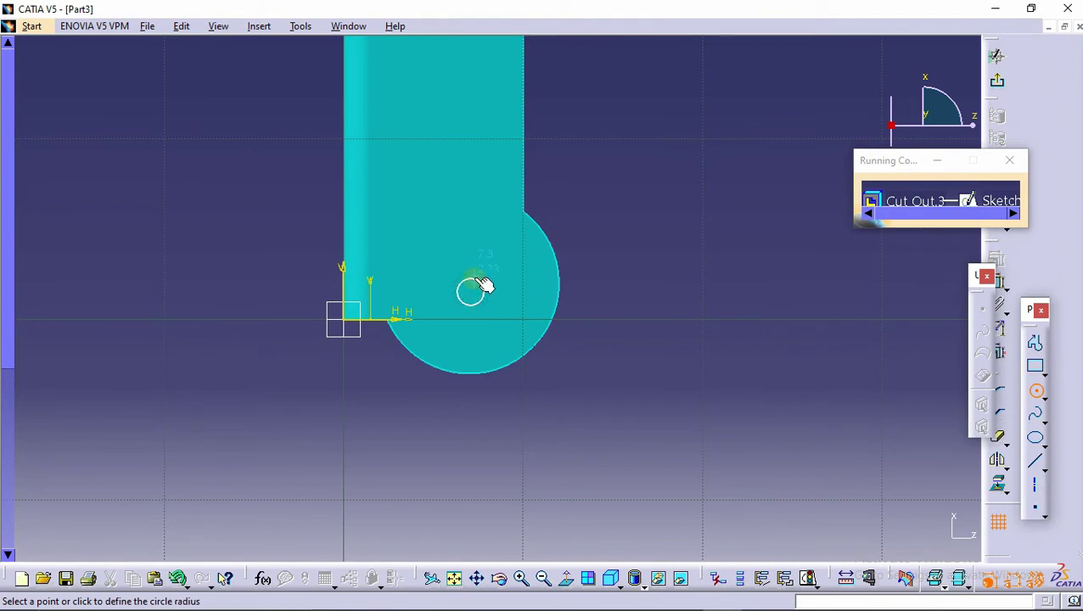
pyautogui.click(503, 280)
# - Dimension the small circle's diameter and set it to 3 mm
pyautogui.click(1074, 283)
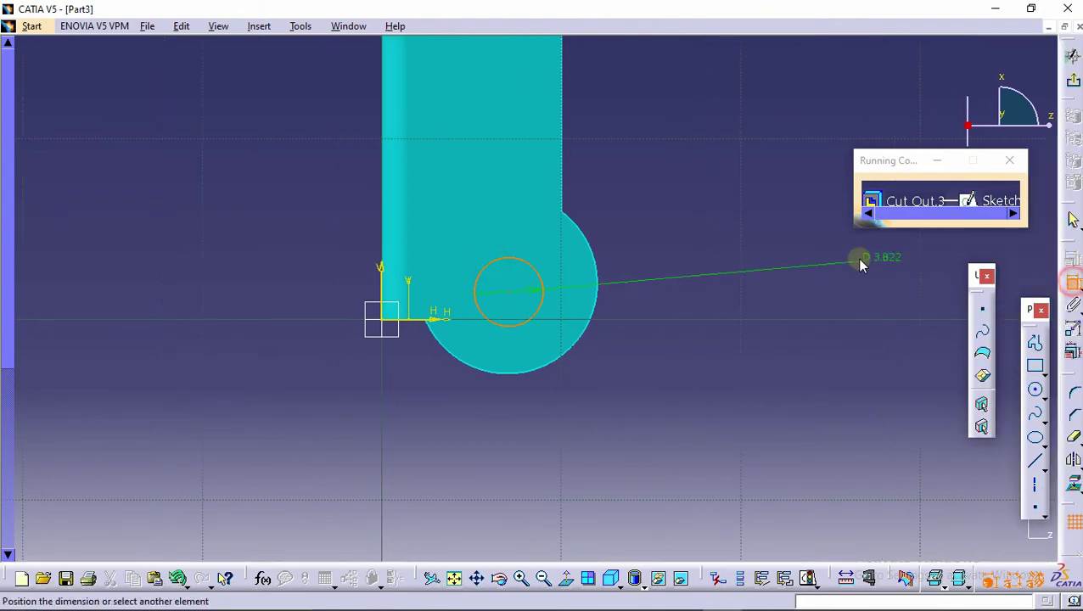
pyautogui.click(860, 264)
pyautogui.doubleClick(854, 254)
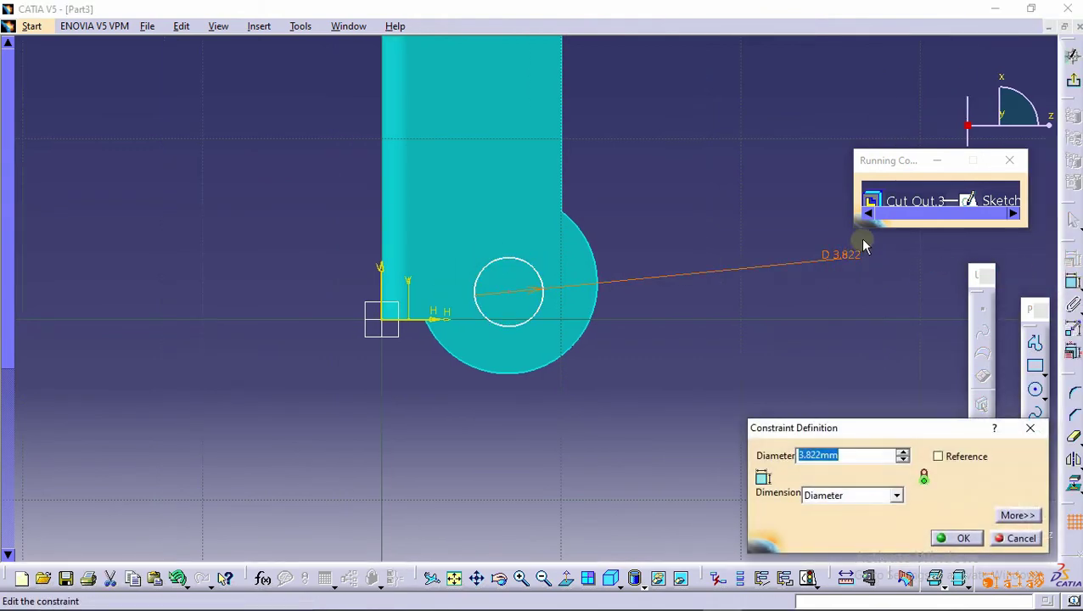
pyautogui.write('3')
pyautogui.press('Return')
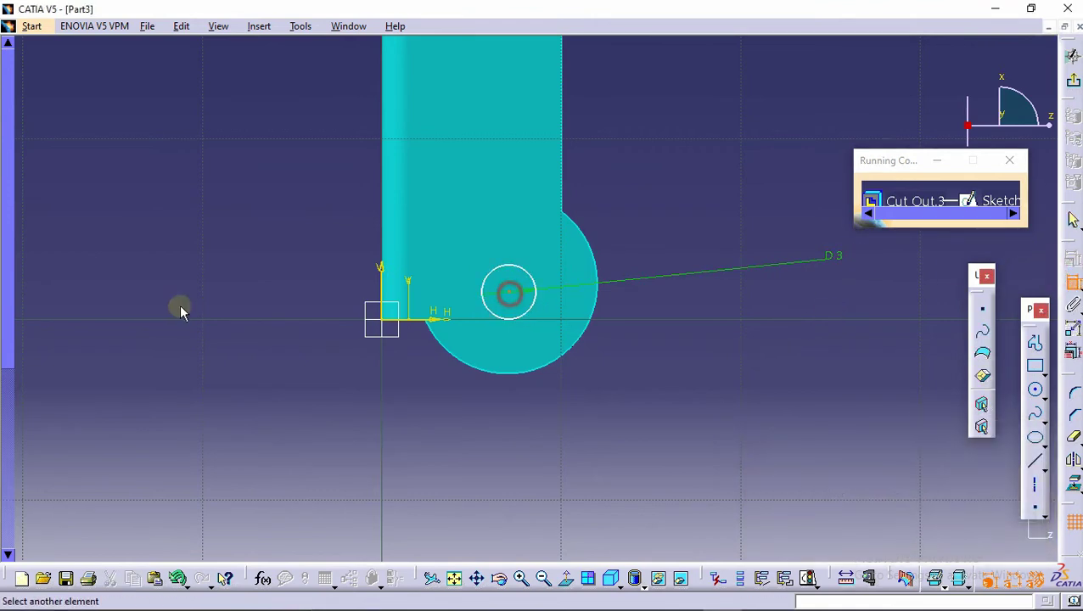
# - Dimension the small circle's centre from the sketch's vertical axis and set the distance to 7 mm
pyautogui.click(382, 283)
pyautogui.click(315, 258)
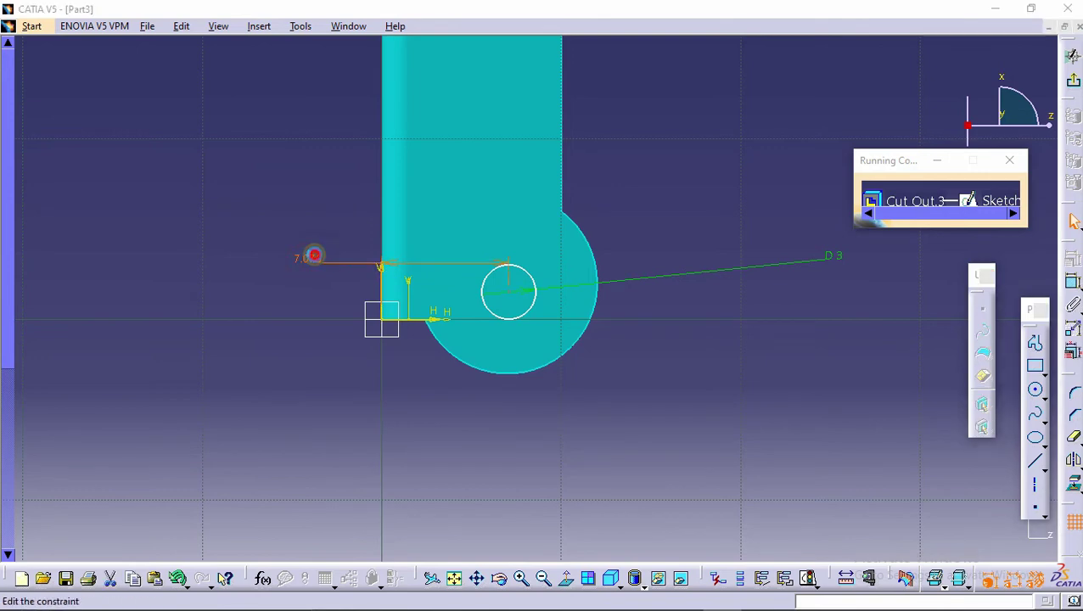
pyautogui.doubleClick(316, 260)
pyautogui.write('7mm')
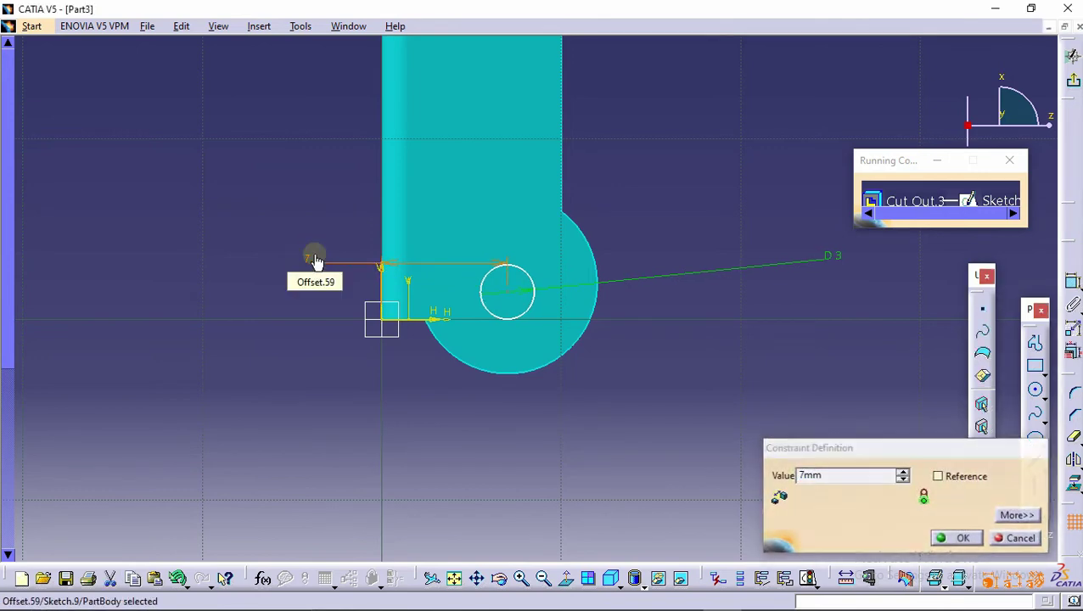
pyautogui.press('Return')
pyautogui.press('Escape')
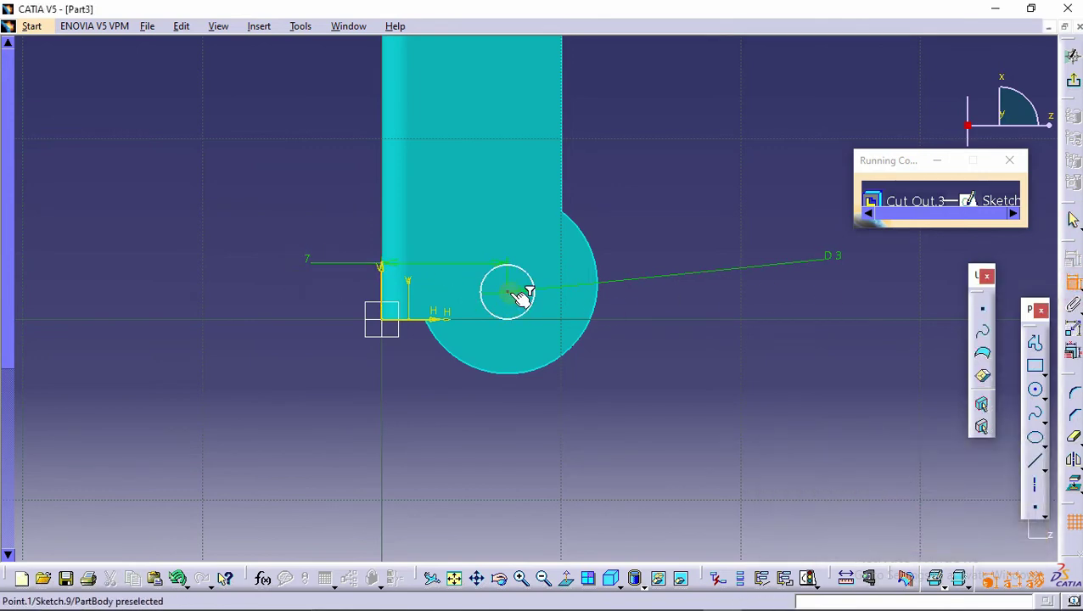
# - Dimension the small circle's centre from the sketch's horizontal axis and set the distance to 2 mm
pyautogui.click(433, 321)
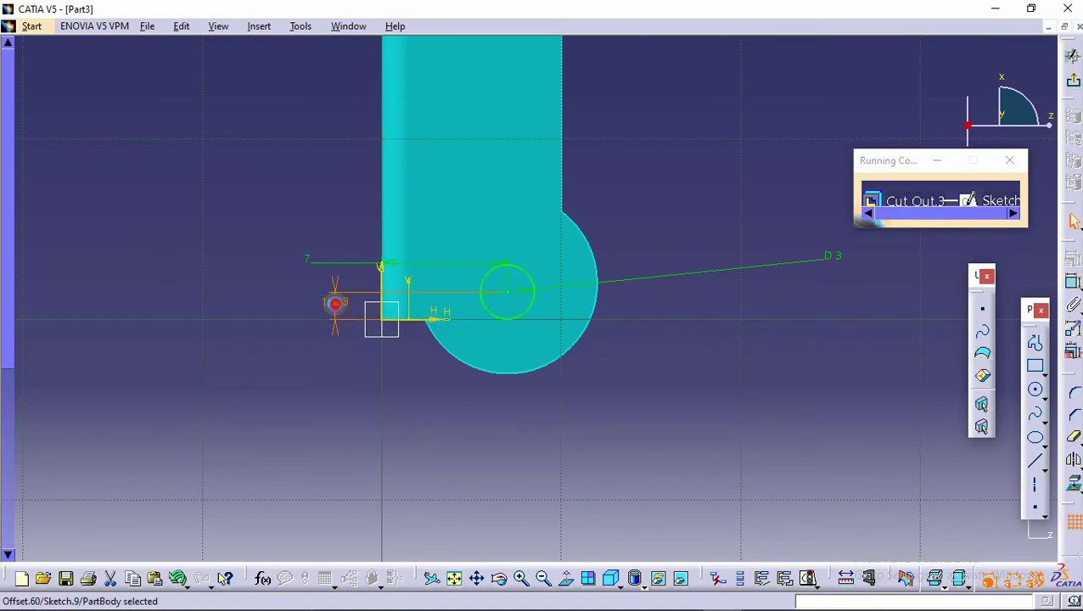
pyautogui.doubleClick(335, 303)
pyautogui.write('2mm')
pyautogui.press('Return')
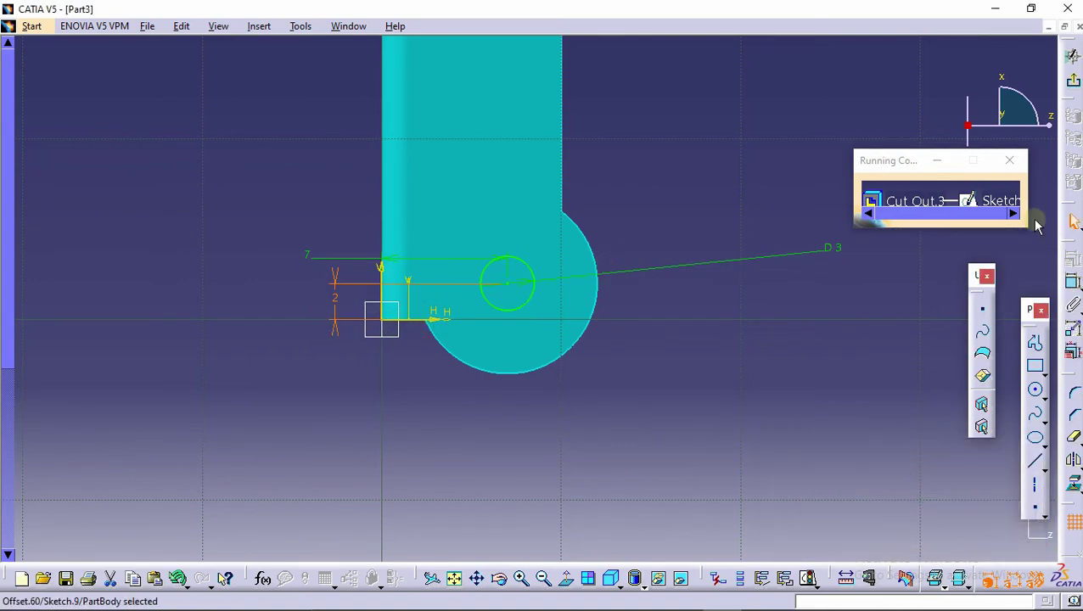
# - Finish the circle sketch and cut the hole through the flanges' rounded ends with the Up to next limit
pyautogui.click(1073, 56)
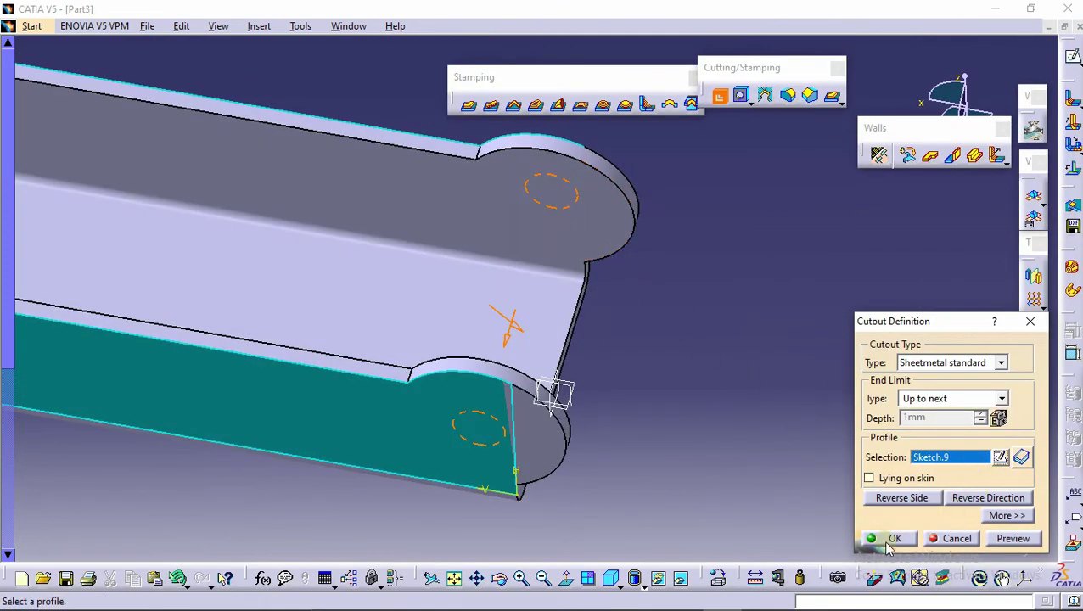
pyautogui.click(888, 539)
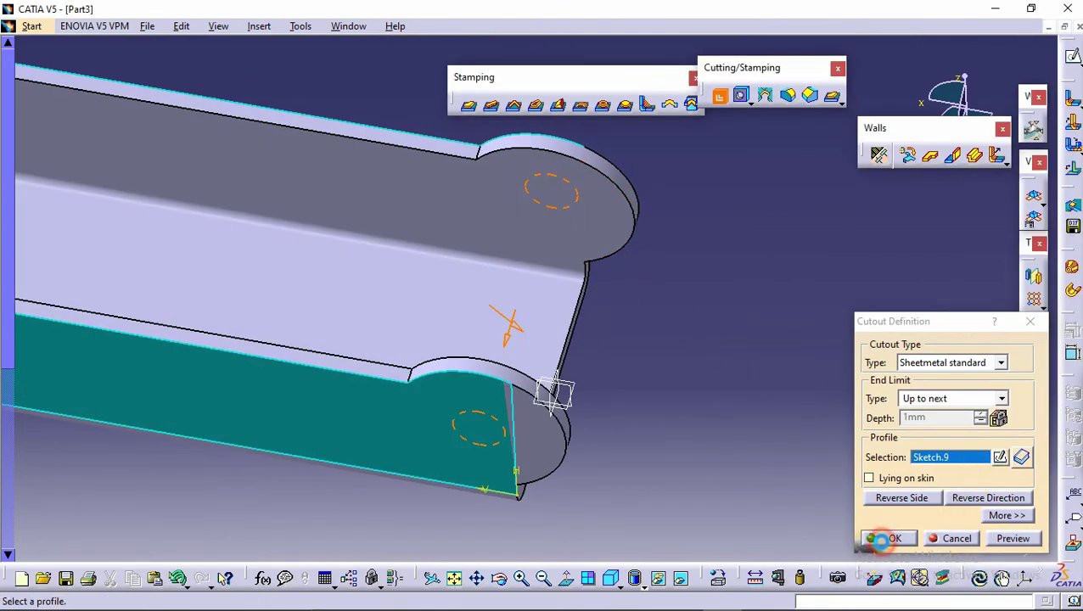
pyautogui.moveTo(770, 392); pyautogui.dragTo(642, 276, button='middle')
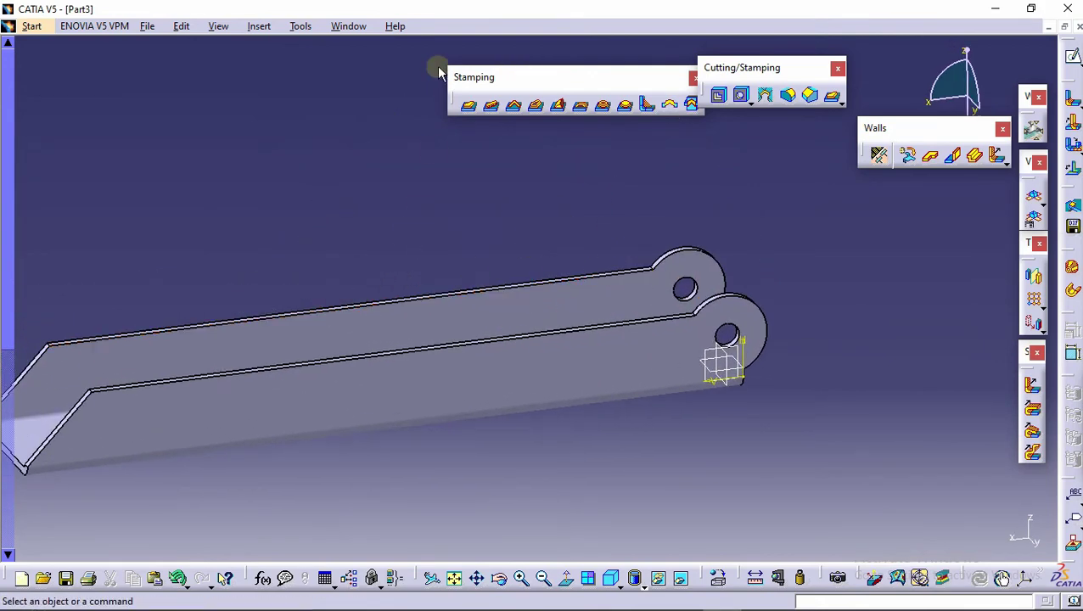
pyautogui.moveTo(579, 7)
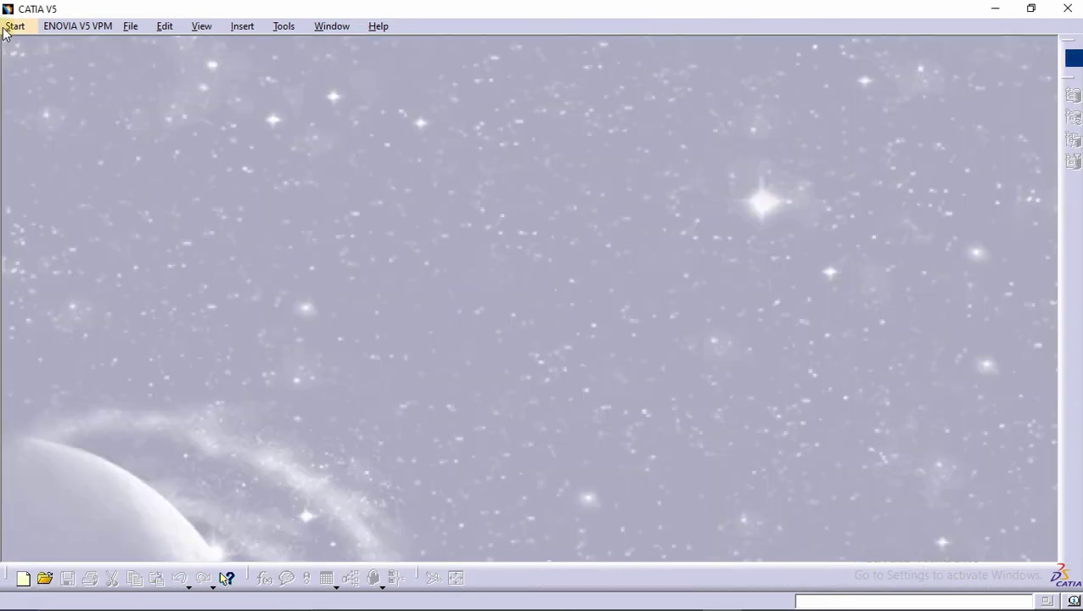
pyautogui.click(16, 26)
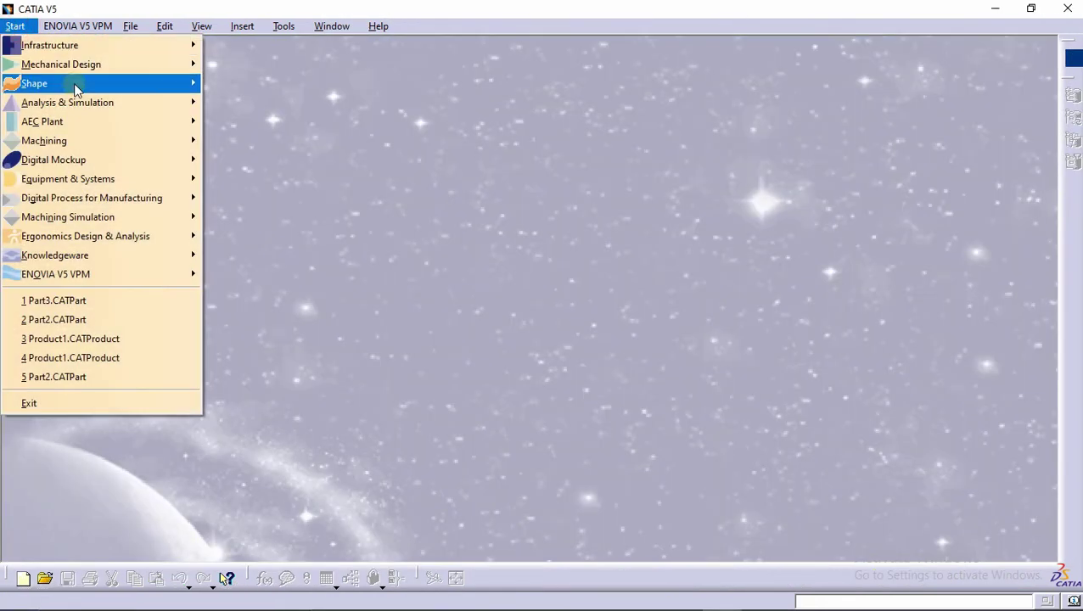
pyautogui.moveTo(77, 73)
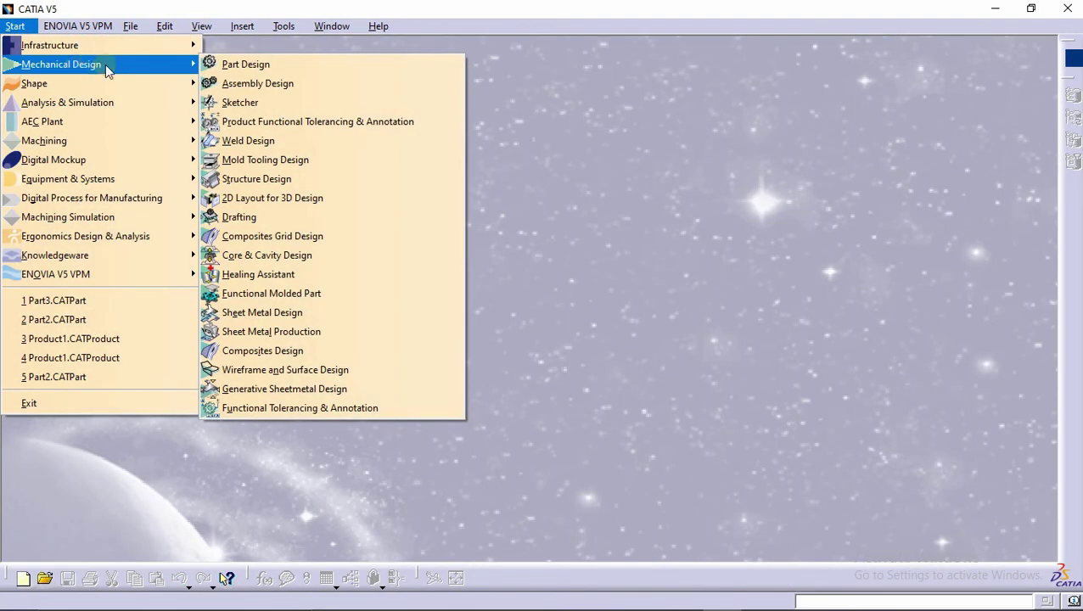
pyautogui.click(247, 82)
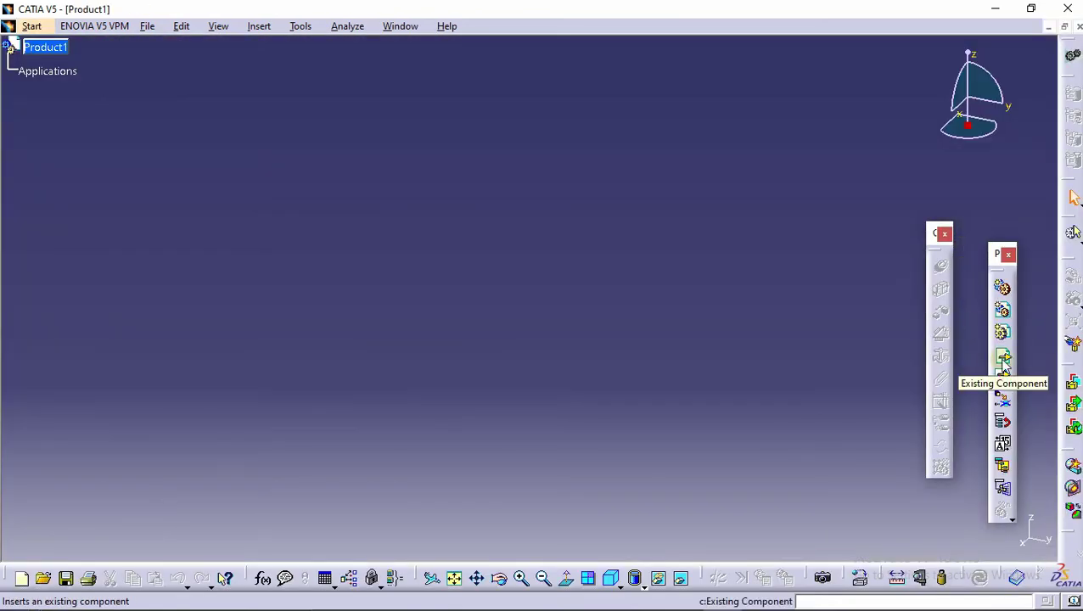
pyautogui.click(1002, 359)
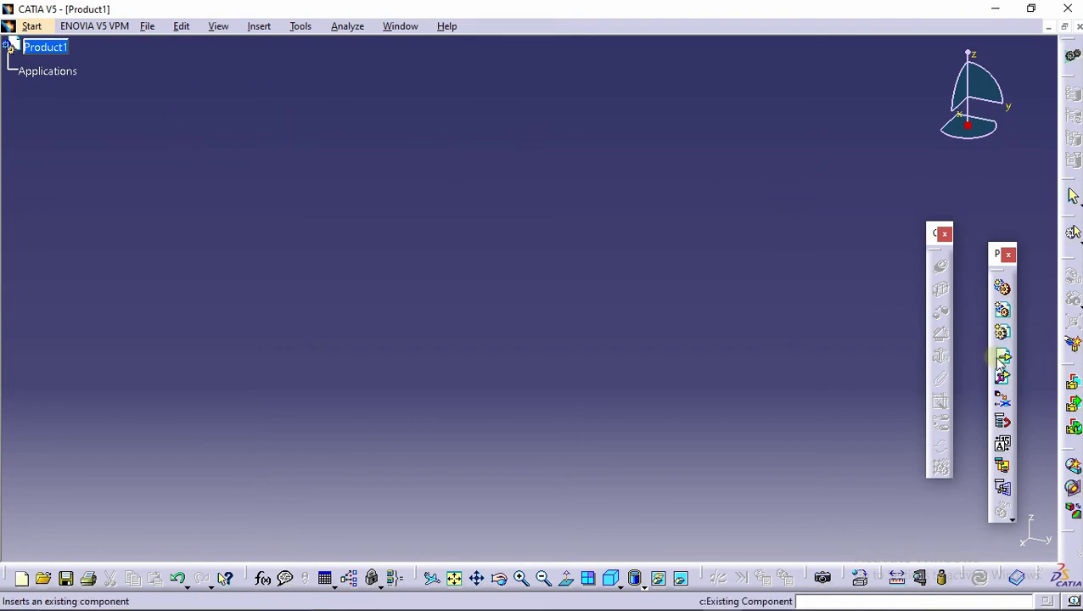
pyautogui.click(45, 48)
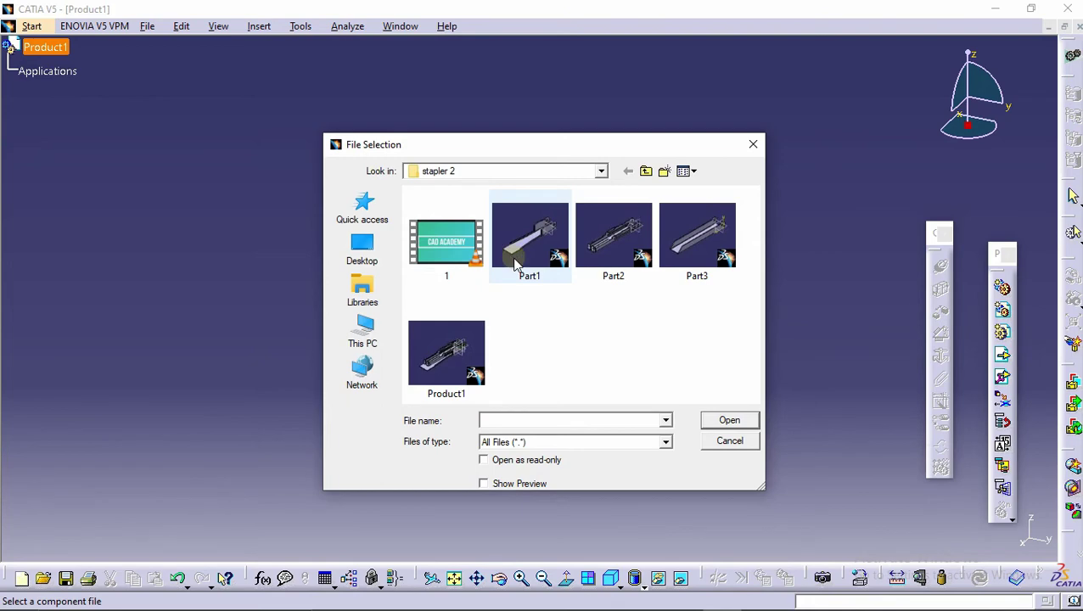
pyautogui.click(462, 349)
pyautogui.click(730, 422)
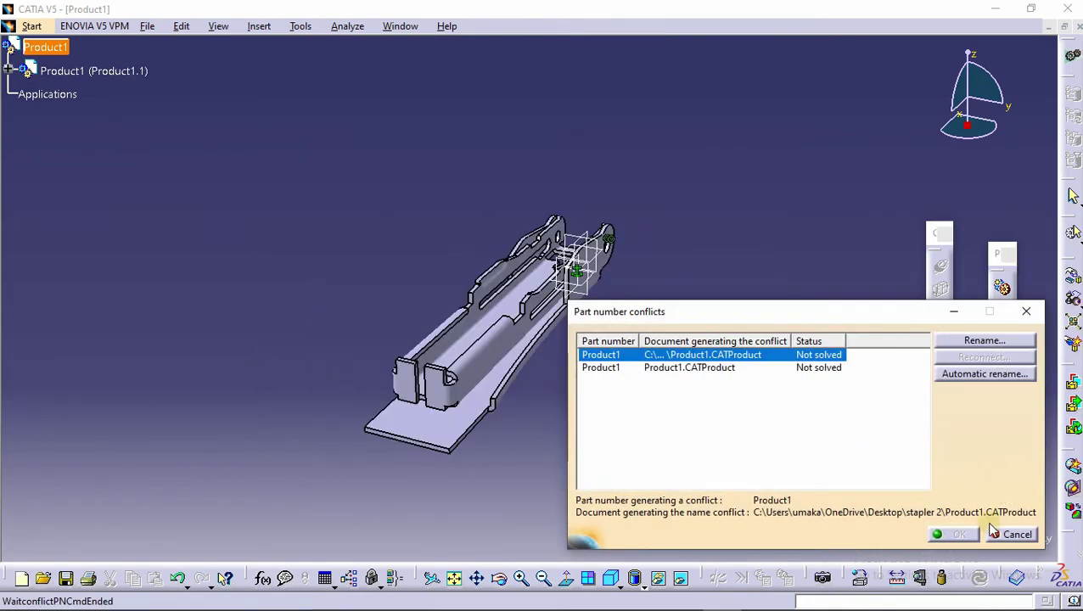
pyautogui.click(1015, 535)
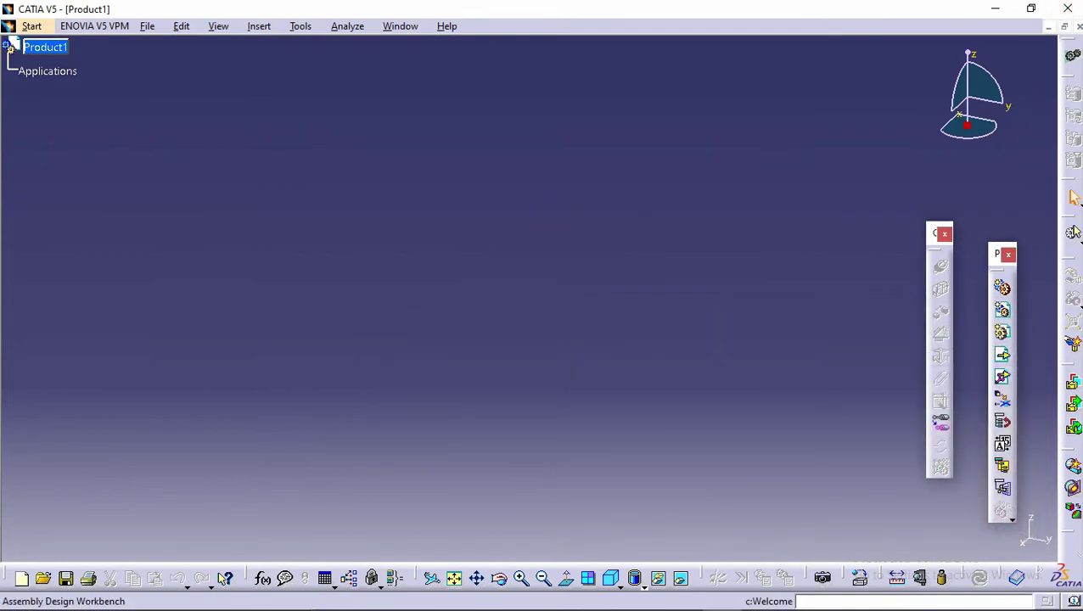
pyautogui.hotkey('ctrl', 'F4')
# - Open the existing assembly Product1 from the "stapler 2" folder on the Desktop
pyautogui.click(130, 26)
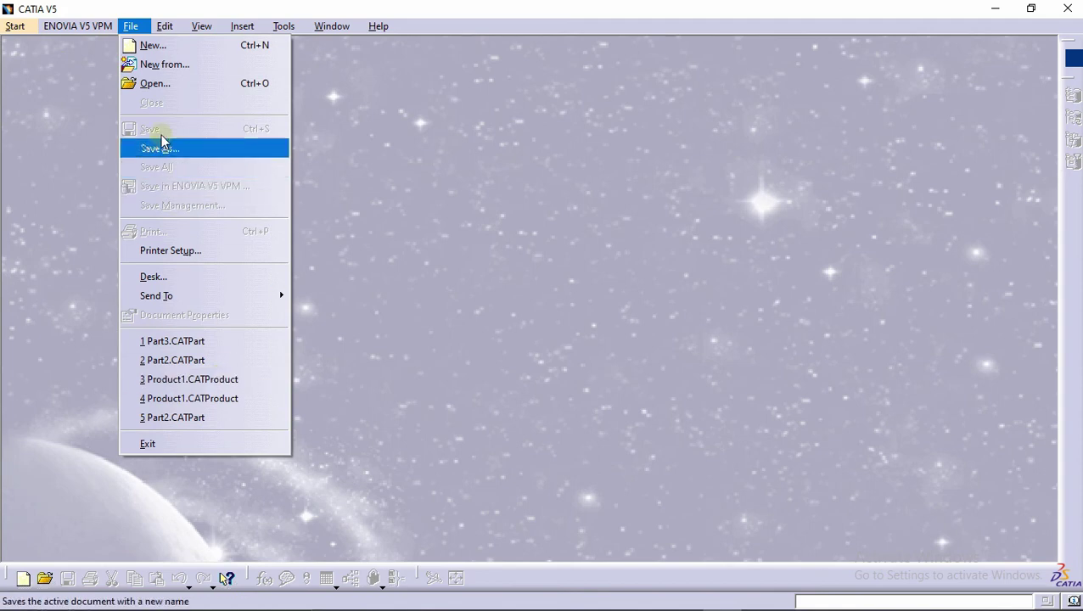
pyautogui.click(189, 84)
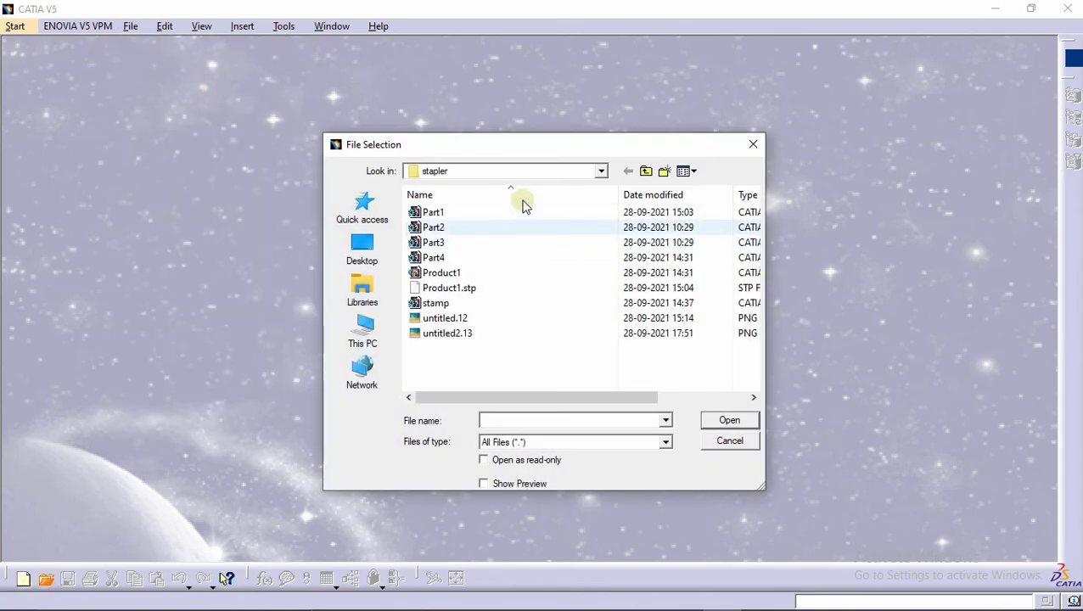
pyautogui.click(644, 175)
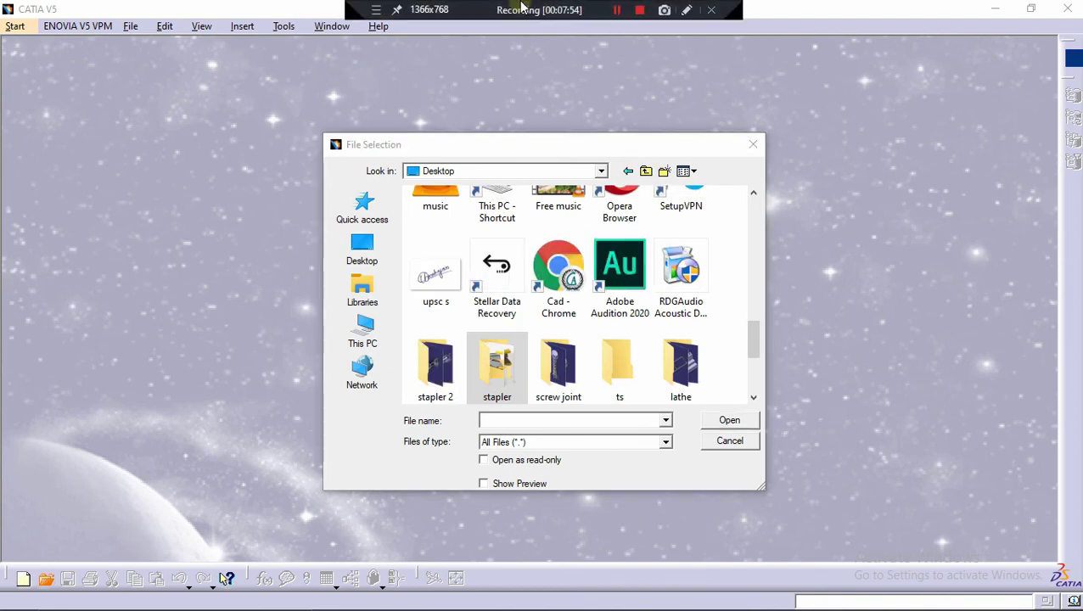
pyautogui.doubleClick(437, 357)
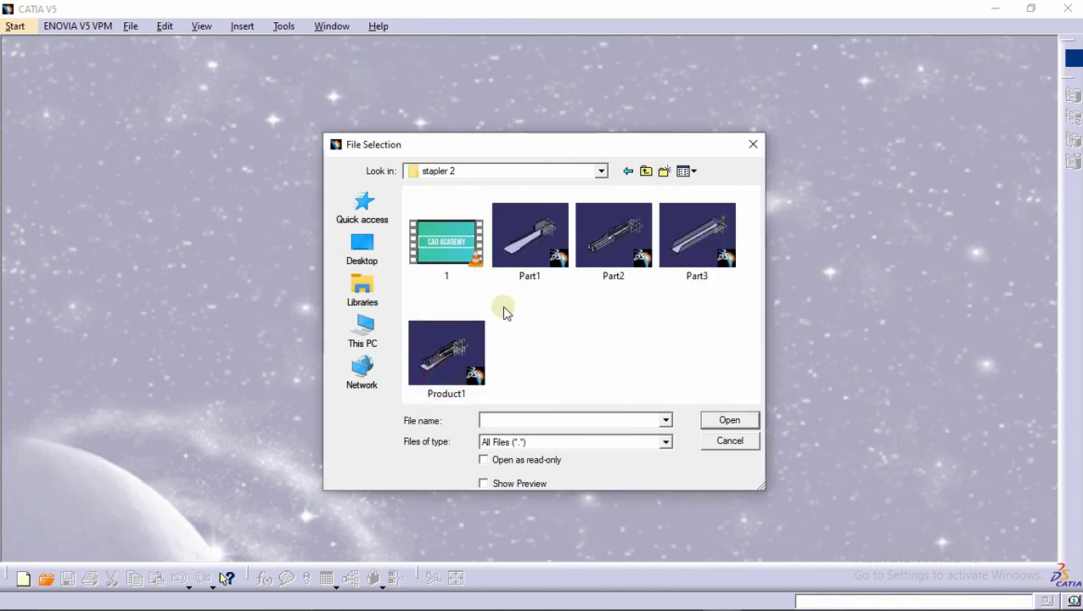
pyautogui.click(446, 351)
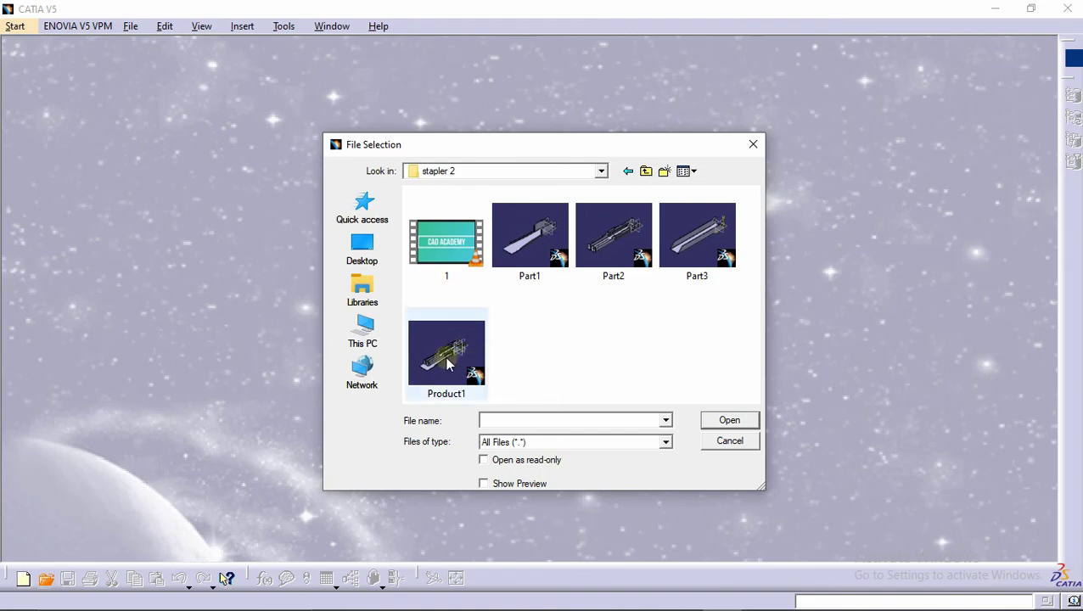
pyautogui.click(734, 418)
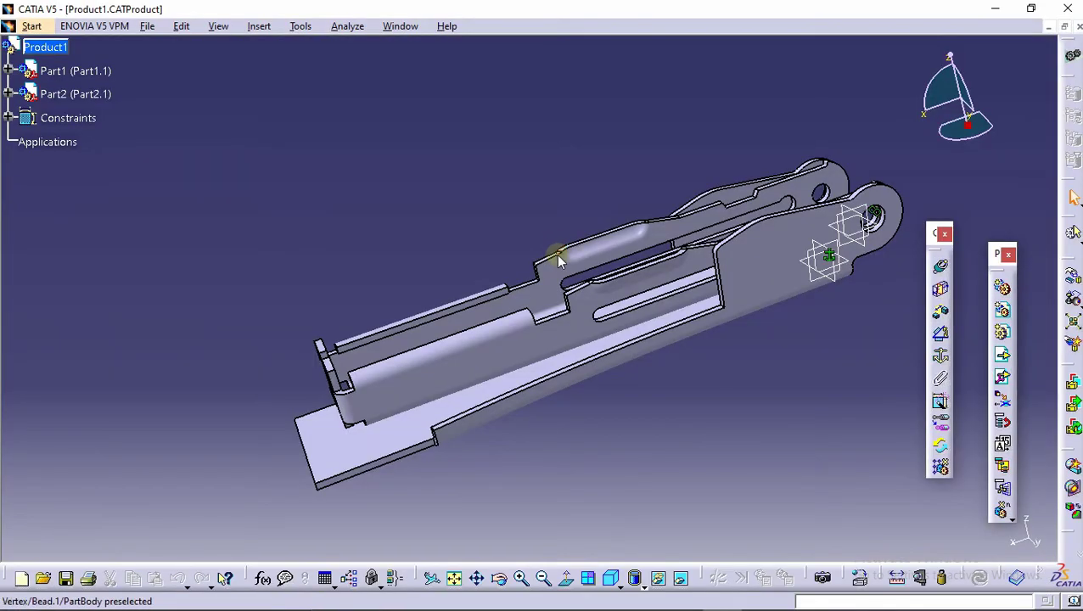
# - Insert the existing component Part3 from the "stapler 2" folder into Product1
pyautogui.moveTo(556, 253); pyautogui.dragTo(828, 289, button='middle')
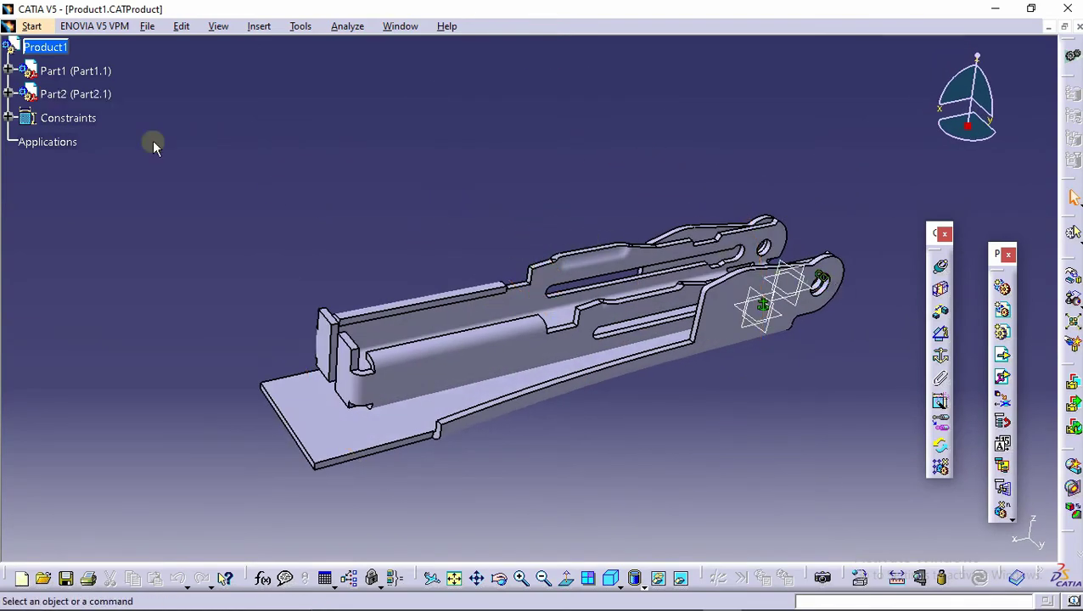
pyautogui.moveTo(505, 229); pyautogui.dragTo(518, 247, button='middle')
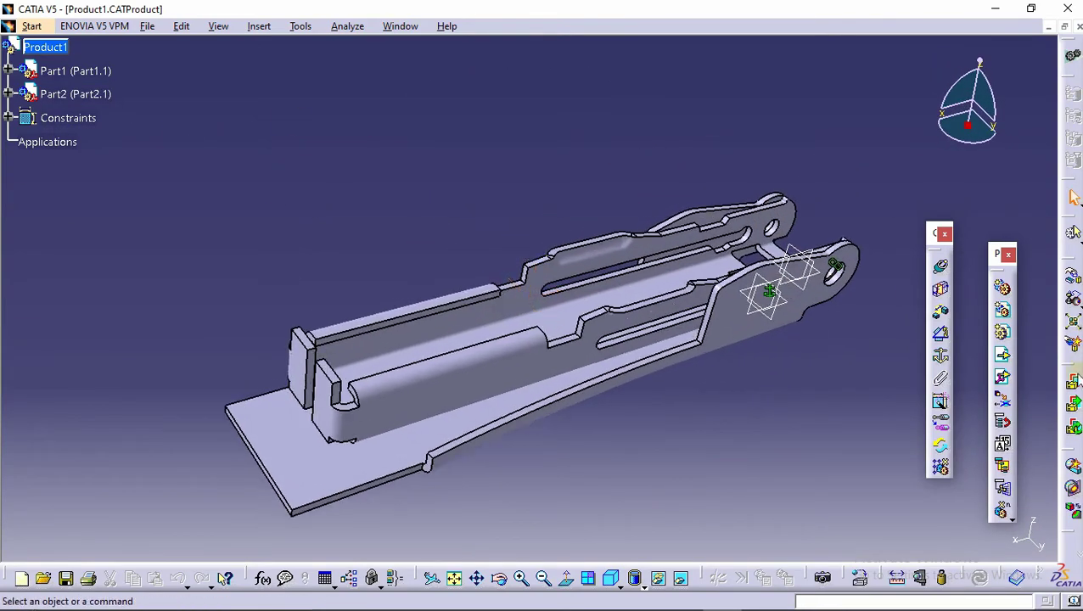
pyautogui.click(1003, 358)
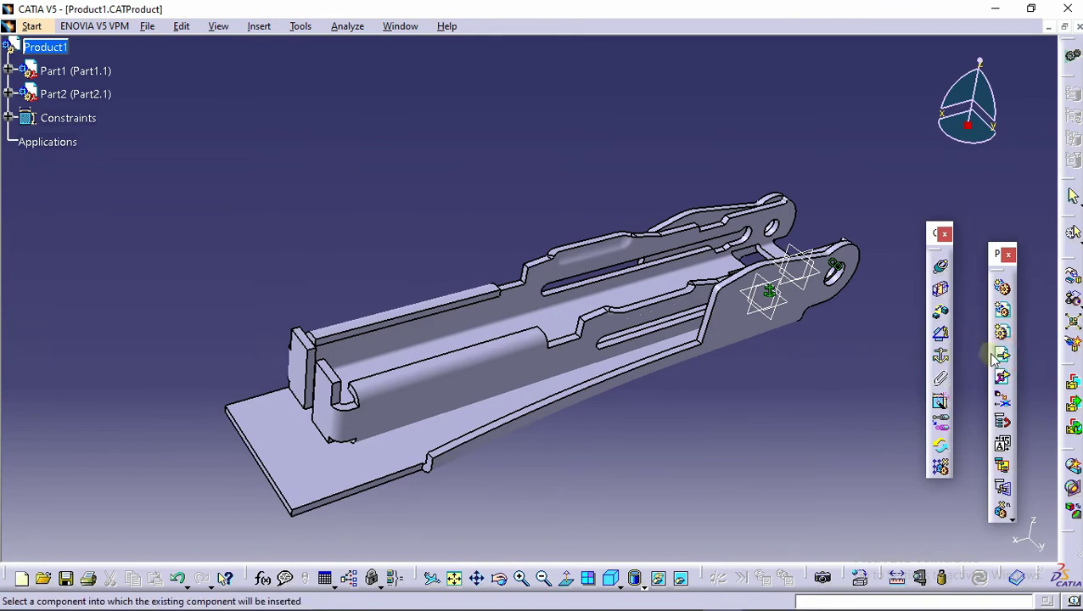
pyautogui.click(44, 47)
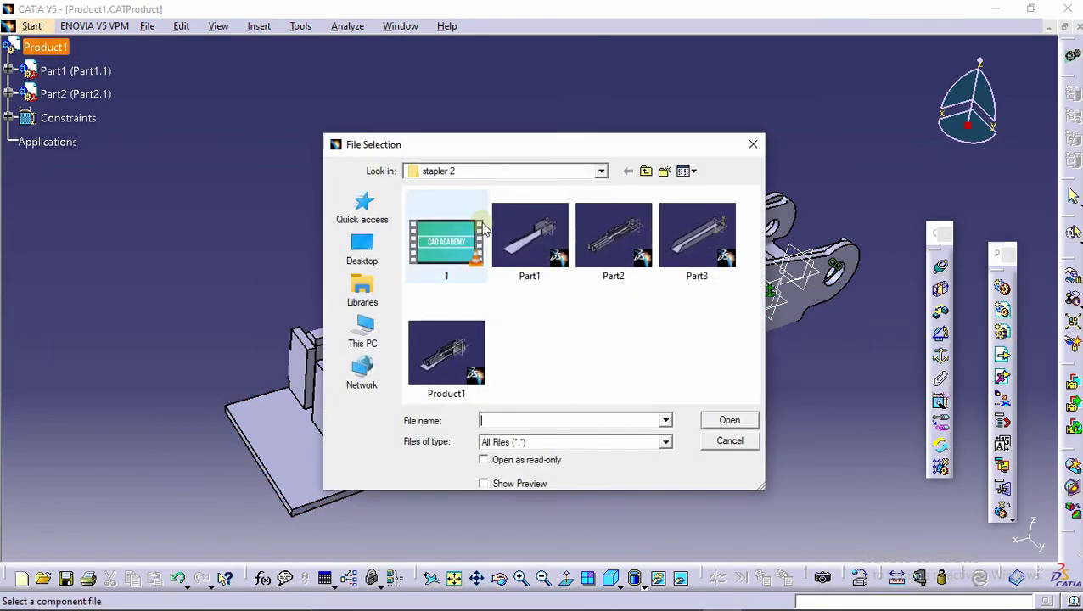
pyautogui.click(686, 250)
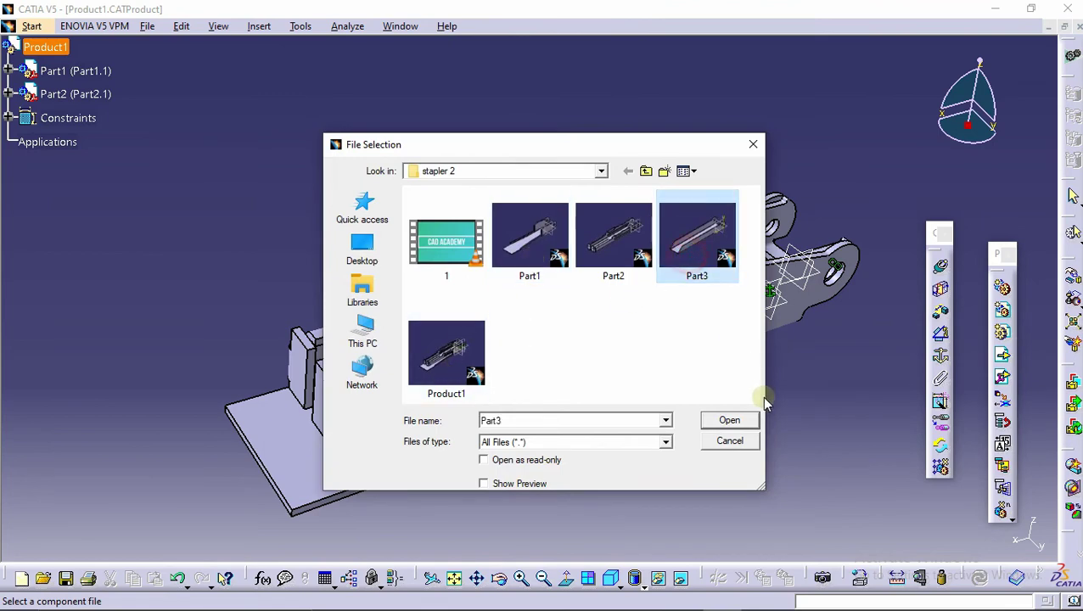
pyautogui.click(730, 421)
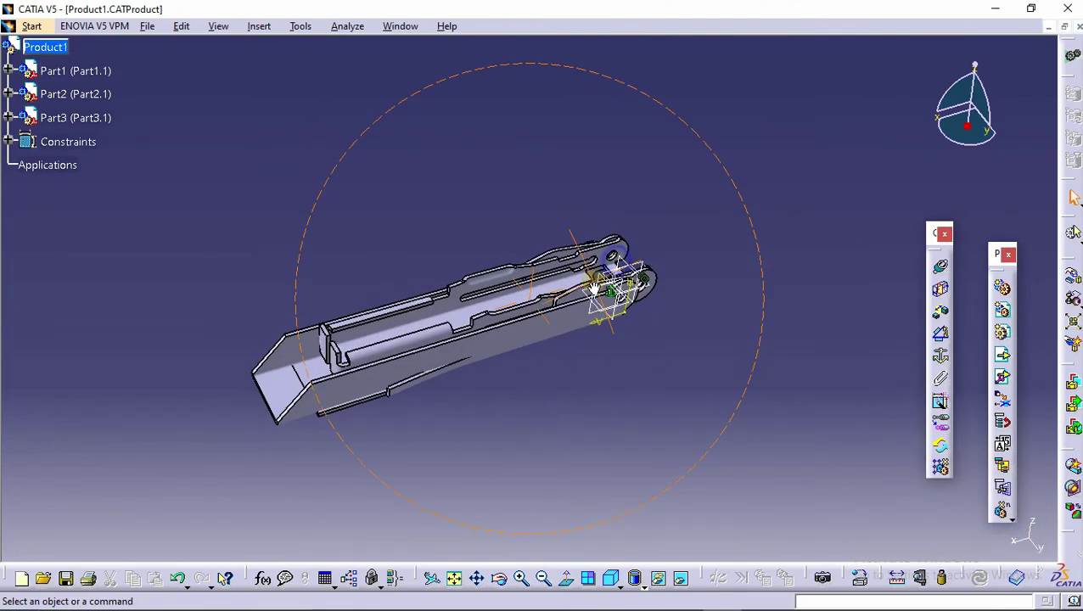
# - Move Part3 upward along the Z axis with Manipulation, clear of the other two parts
pyautogui.click(1073, 276)
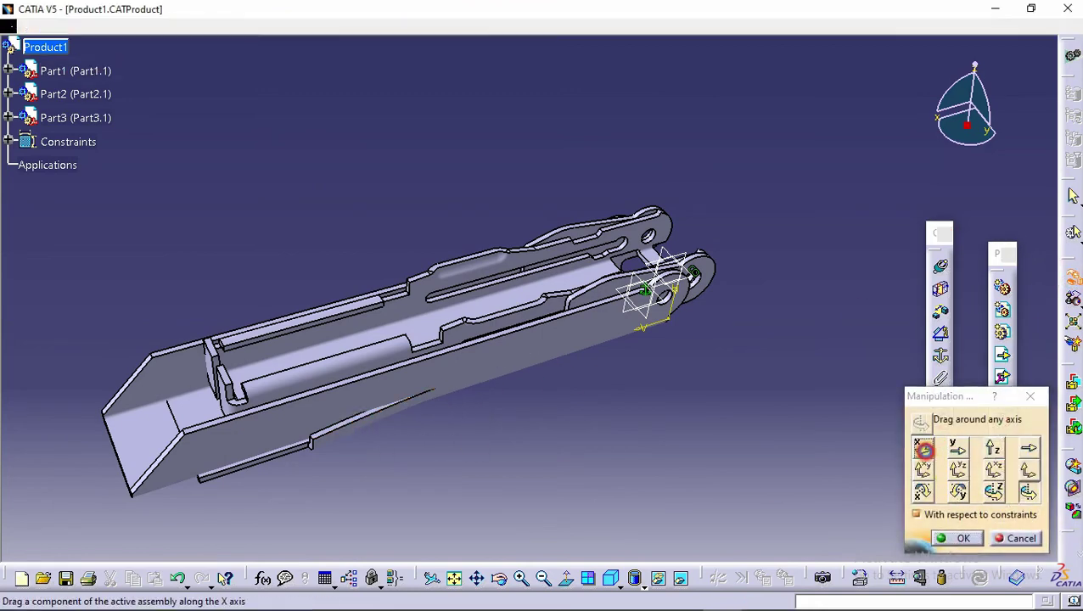
pyautogui.click(923, 448)
pyautogui.click(993, 450)
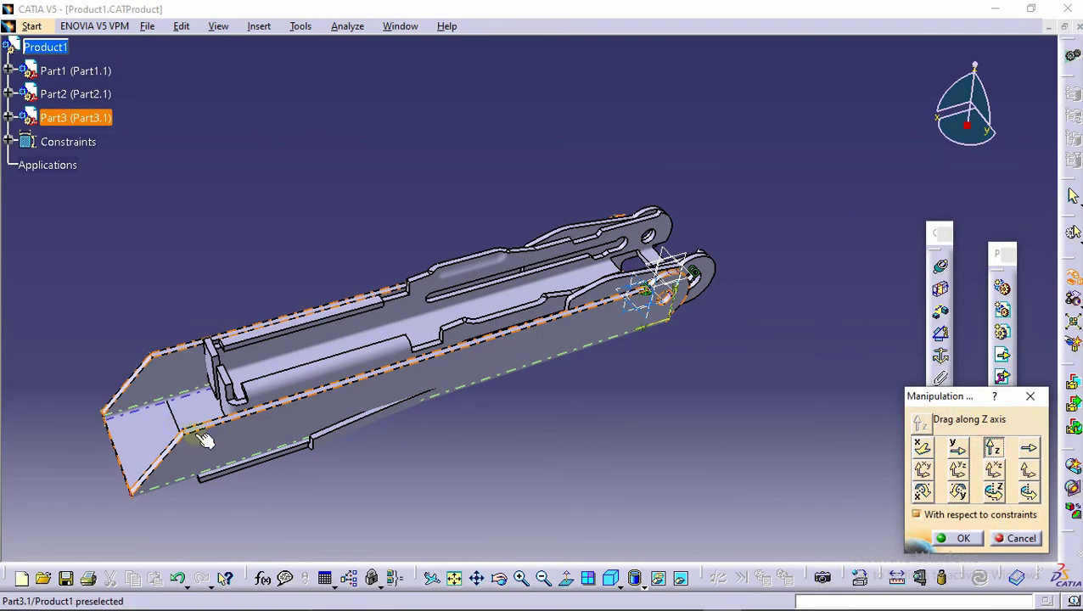
pyautogui.moveTo(206, 437); pyautogui.dragTo(274, 288)
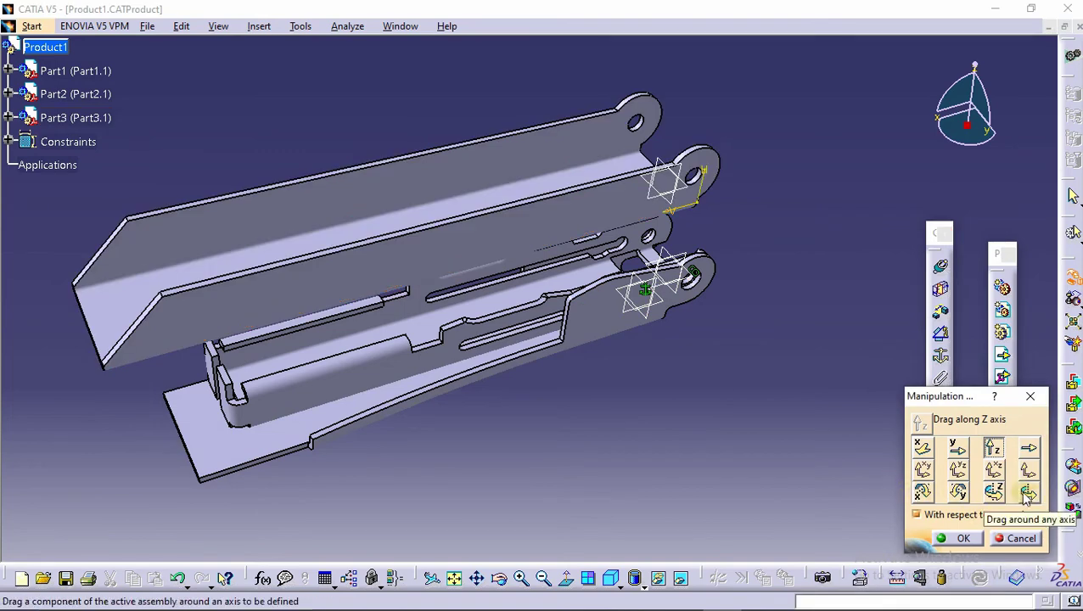
# - Rotate Part3 about the X axis until its flanges point downward, and finish the manipulation
pyautogui.click(923, 492)
pyautogui.moveTo(602, 174); pyautogui.dragTo(604, 425)
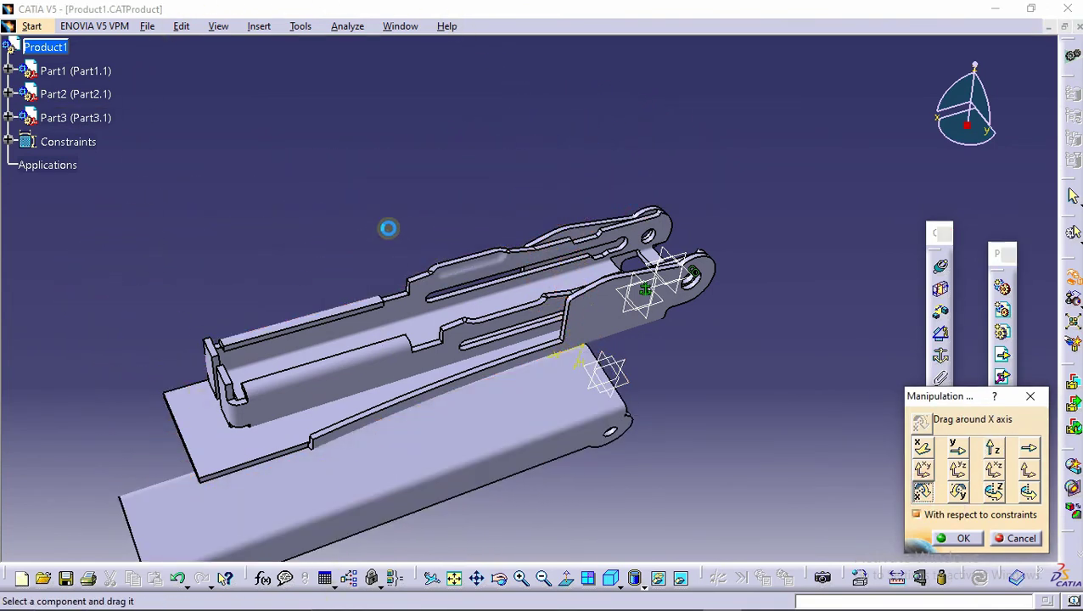
pyautogui.moveTo(386, 230); pyautogui.dragTo(382, 166, button='middle')
pyautogui.moveTo(471, 381)
pyautogui.mouseDown()
pyautogui.moveTo(472, 406)
pyautogui.moveTo(463, 374)
pyautogui.mouseUp()
pyautogui.click(964, 538)
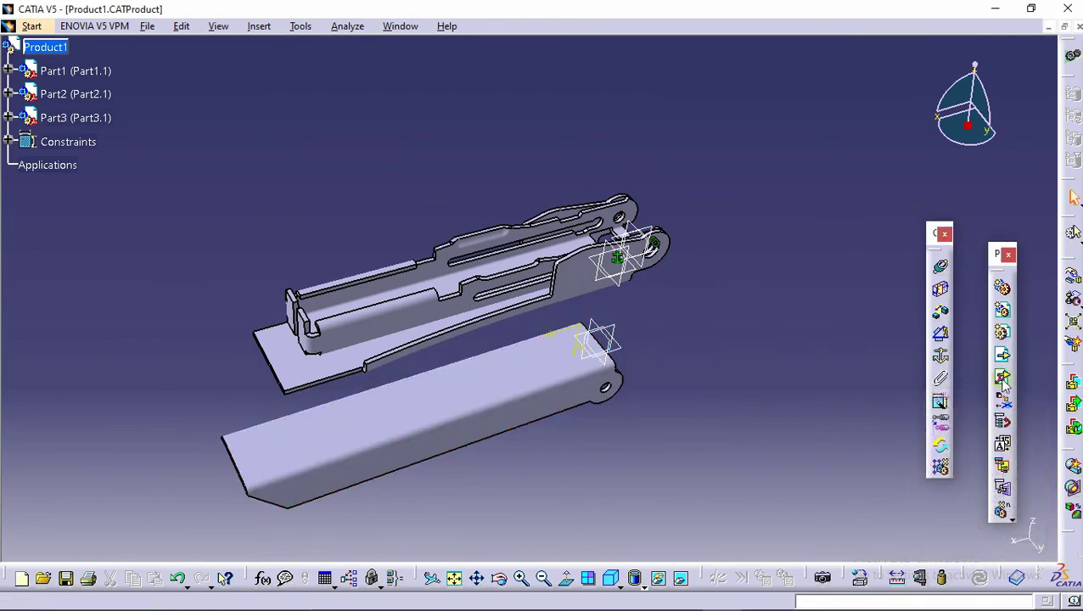
# - Add a coincidence constraint between the pivot hole axes of Part3 and Part1, and update the assembly
pyautogui.click(941, 267)
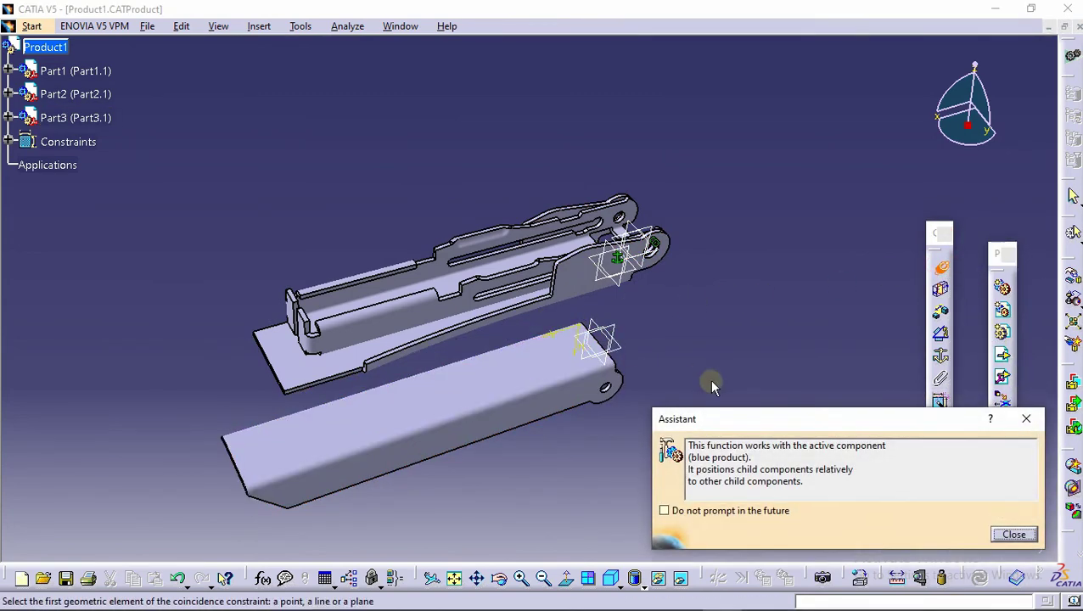
pyautogui.moveTo(712, 387); pyautogui.dragTo(509, 321, button='middle')
pyautogui.click(543, 459)
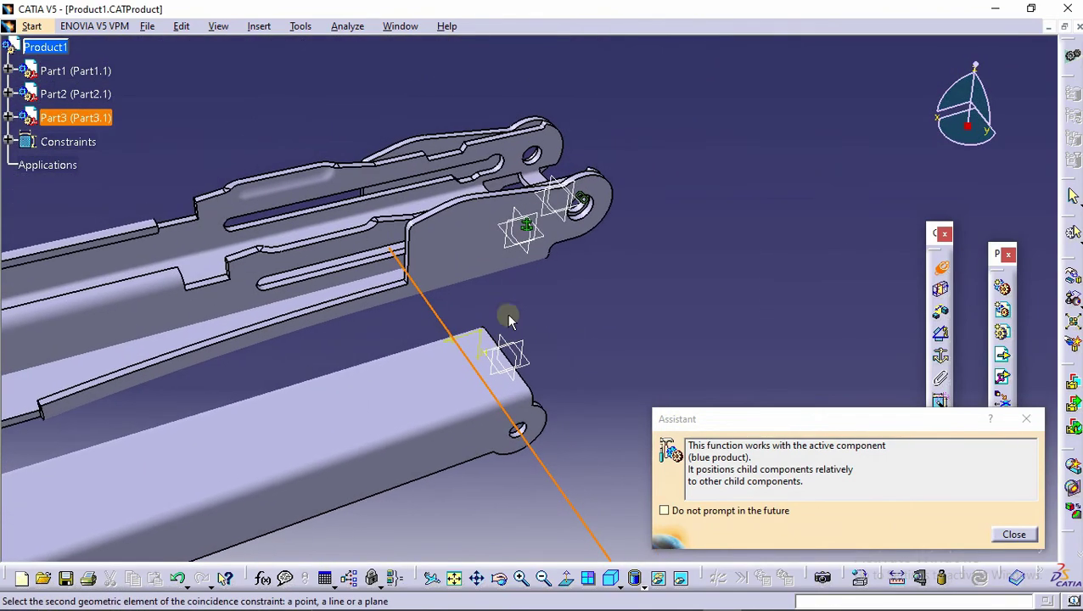
pyautogui.moveTo(583, 204); pyautogui.dragTo(197, 202, button='middle')
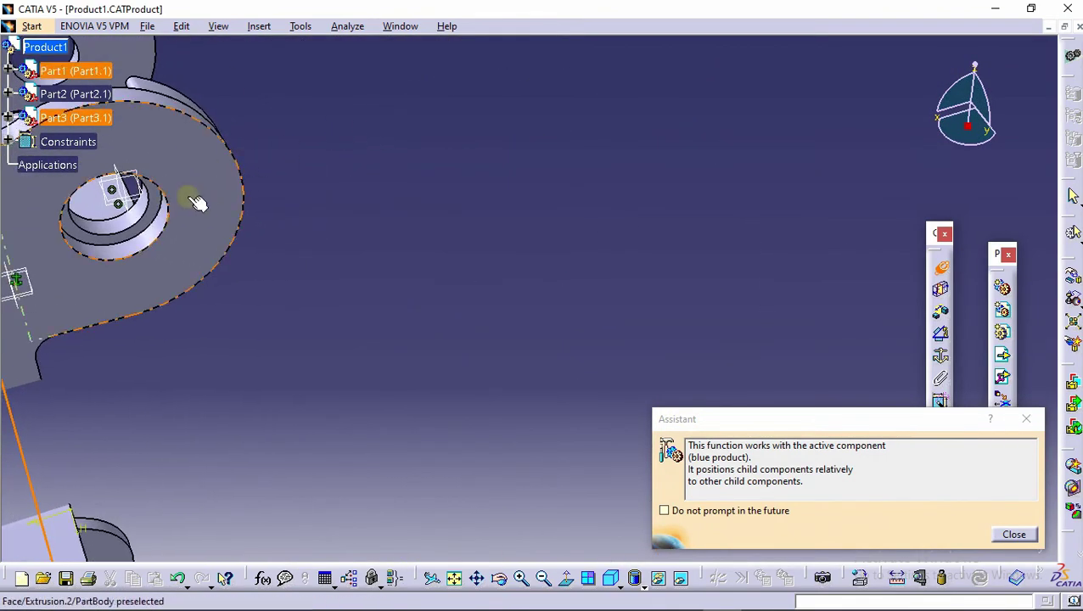
pyautogui.click(151, 245)
pyautogui.moveTo(152, 244); pyautogui.dragTo(601, 515, button='middle')
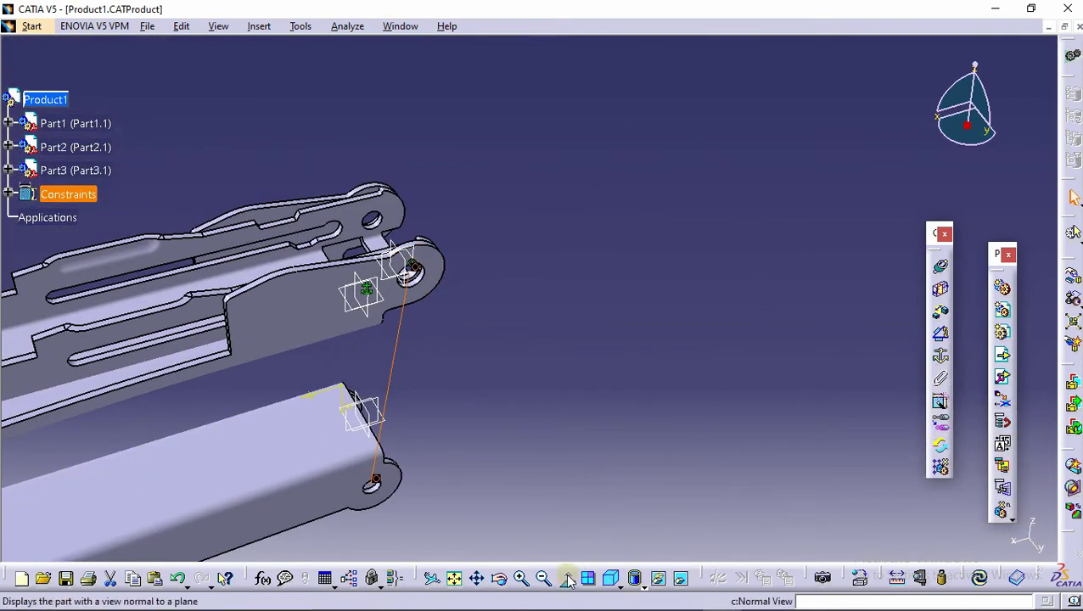
pyautogui.click(980, 583)
# - Swing Part3 upward away from Part2 with Manipulation, rotating it about the pivot hole axis
pyautogui.moveTo(516, 302); pyautogui.dragTo(655, 218, button='middle')
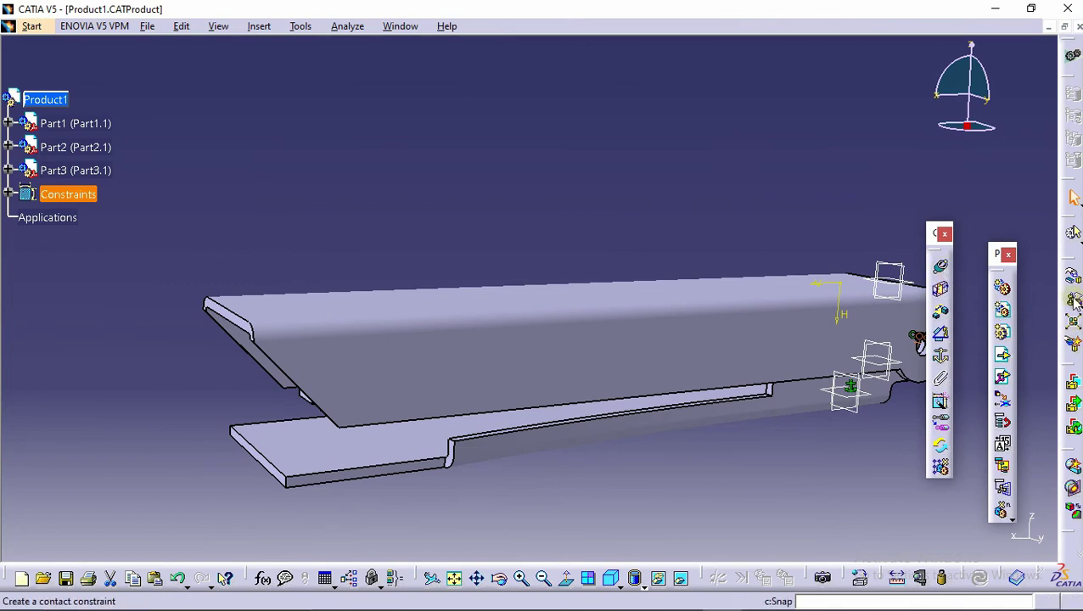
pyautogui.moveTo(443, 297); pyautogui.dragTo(433, 317, button='middle')
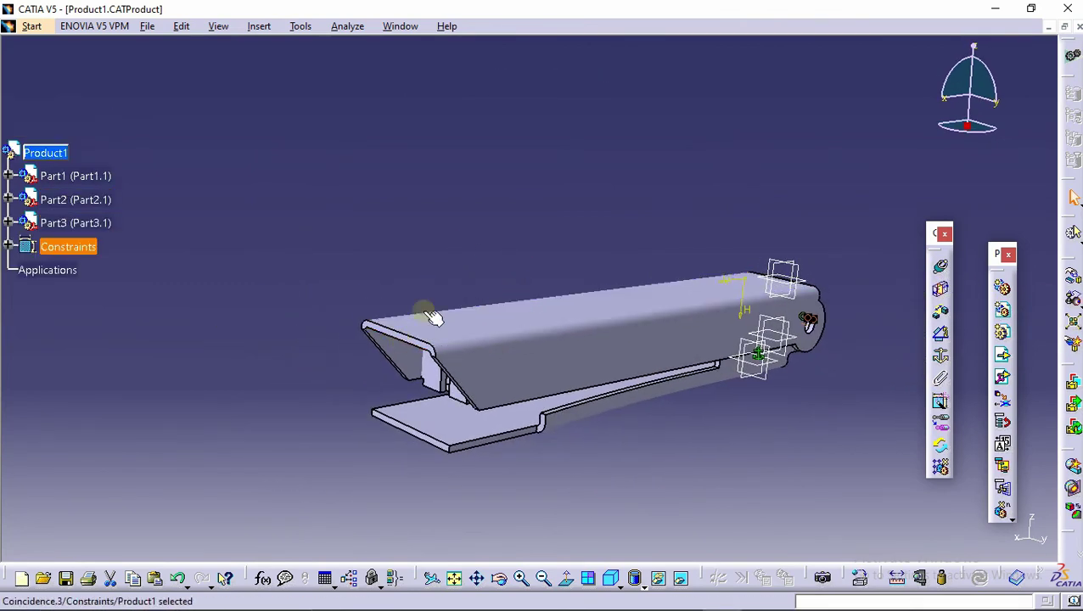
pyautogui.click(1071, 278)
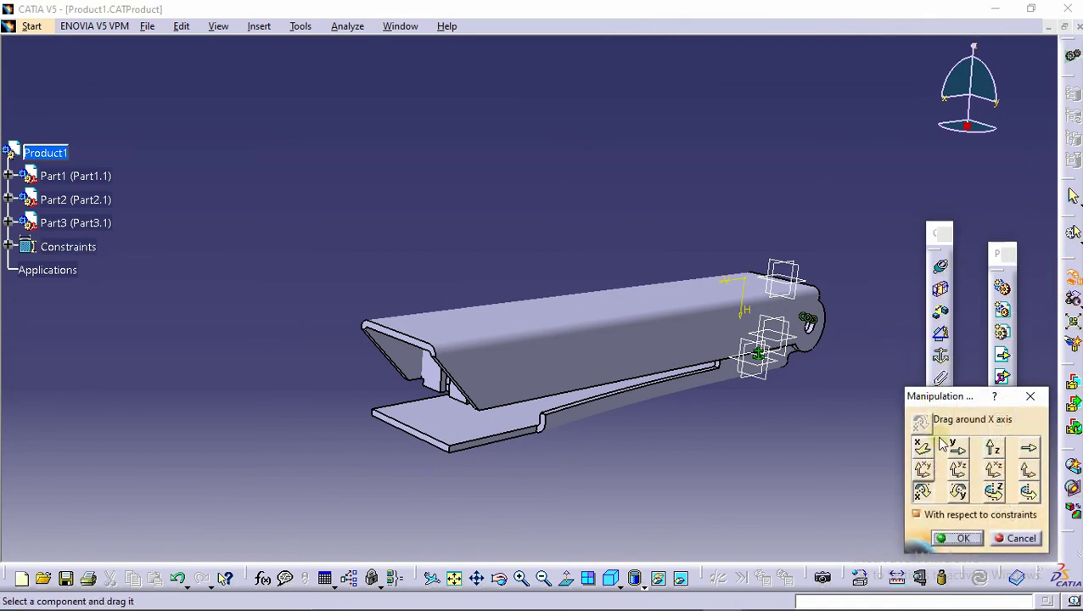
pyautogui.click(1027, 492)
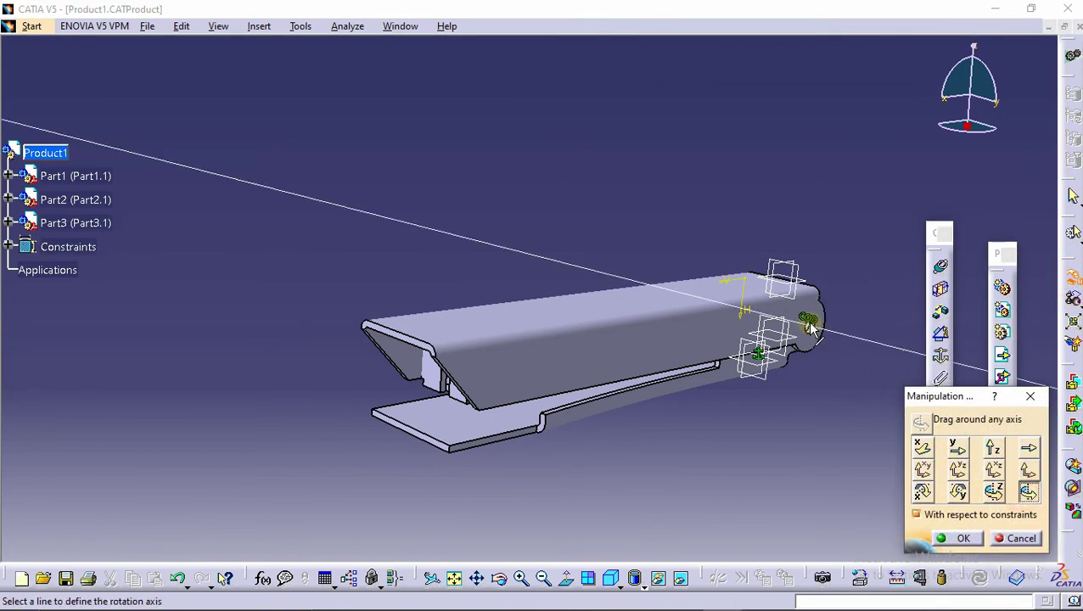
pyautogui.moveTo(574, 349); pyautogui.dragTo(522, 251)
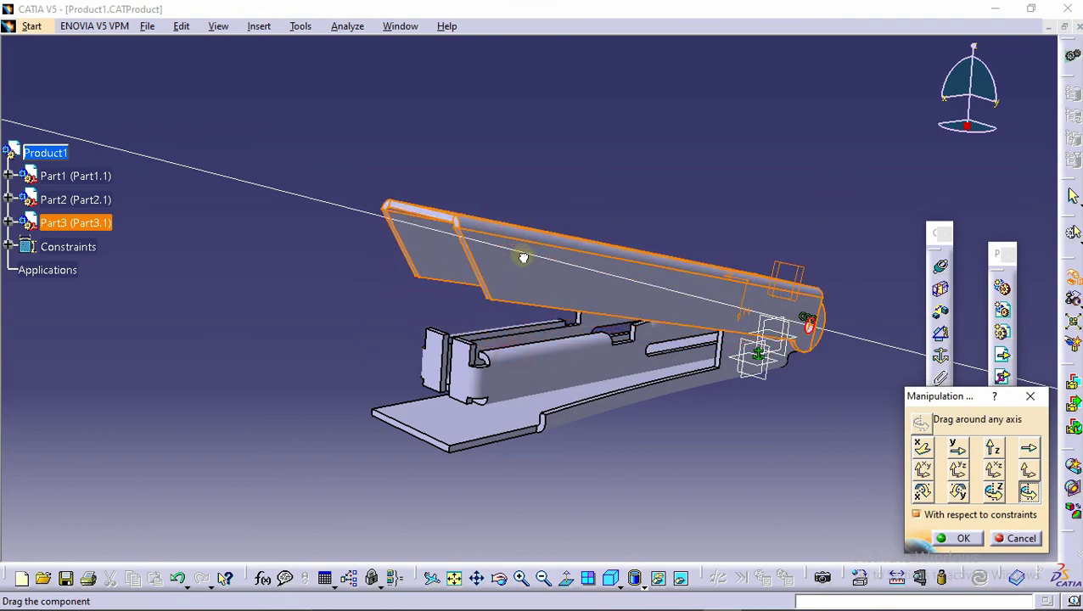
# - Swing Part3 partway back down about the pivot axis and examine the stapler assembly from several sides
pyautogui.moveTo(522, 254); pyautogui.dragTo(476, 365, button='middle')
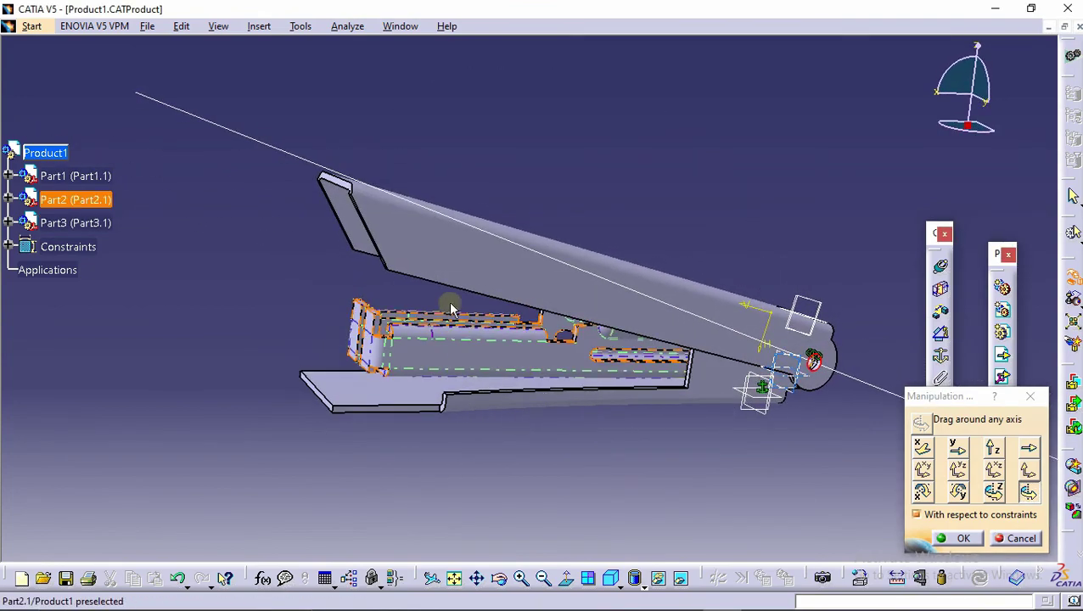
pyautogui.moveTo(358, 249); pyautogui.dragTo(345, 314, button='middle')
pyautogui.moveTo(641, 334); pyautogui.dragTo(649, 388, button='middle')
pyautogui.moveTo(575, 370); pyautogui.dragTo(679, 382, button='middle')
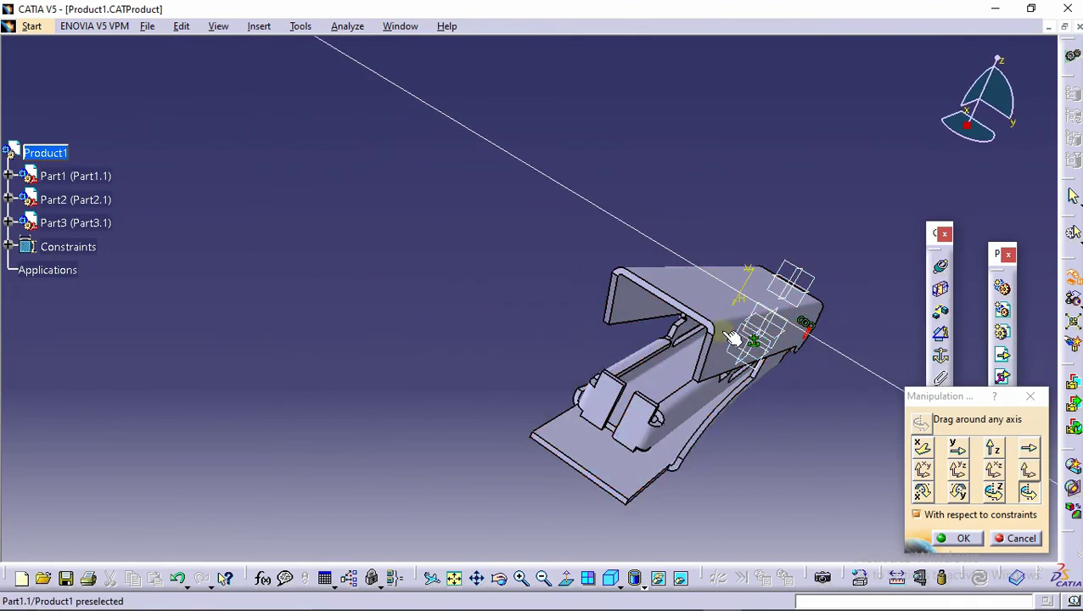
pyautogui.moveTo(732, 337); pyautogui.dragTo(622, 317, button='middle')
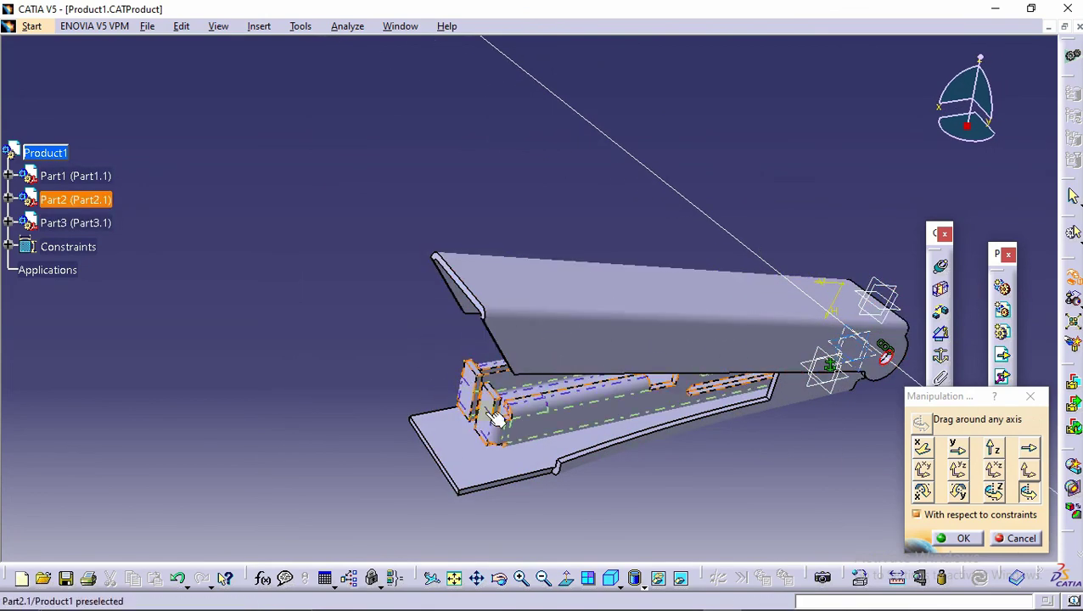
pyautogui.moveTo(619, 360); pyautogui.dragTo(729, 332, button='middle')
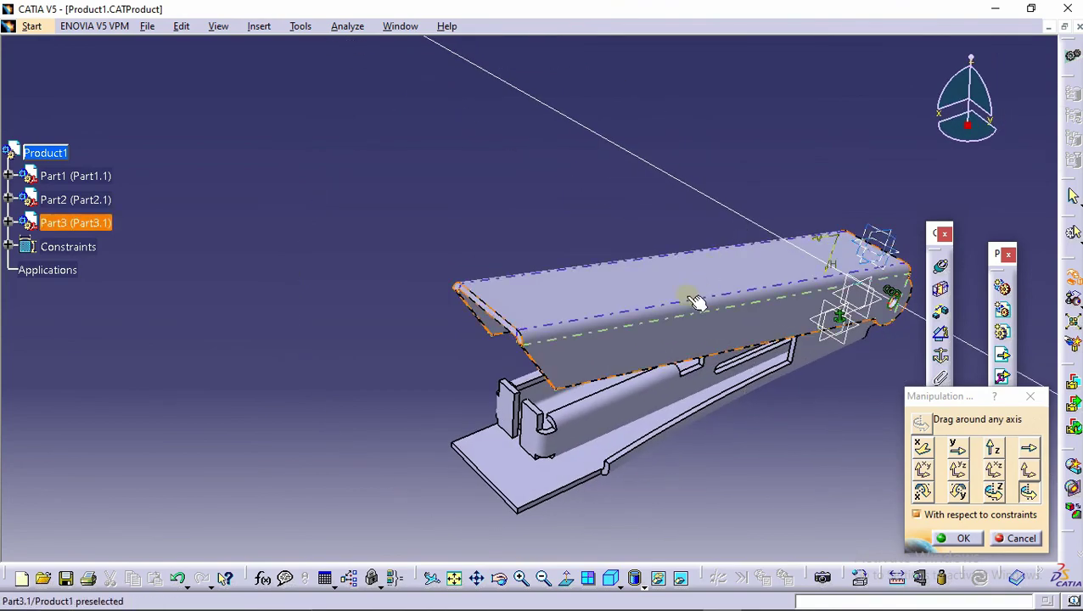